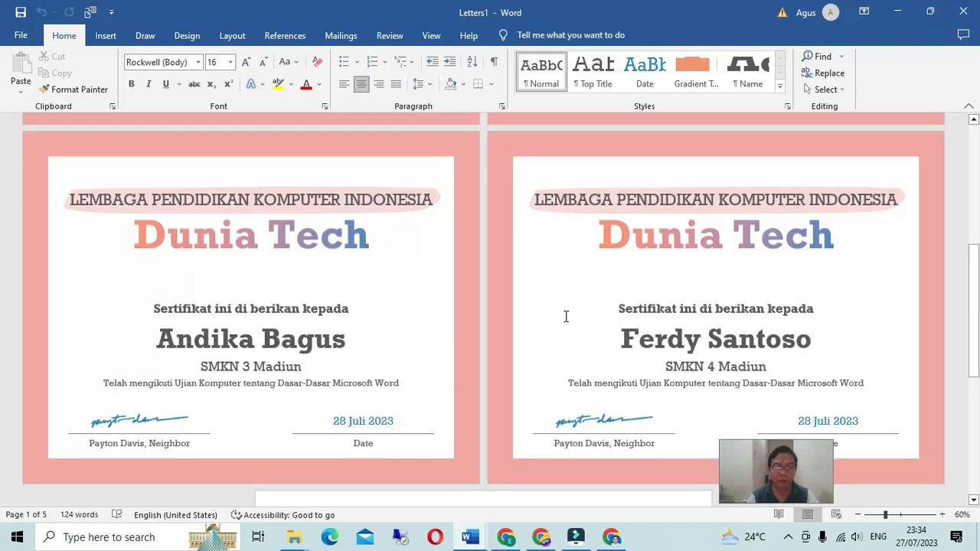
Step: Scroll up through the new blank Document2 in Word
scroll(565, 316, up, 3)
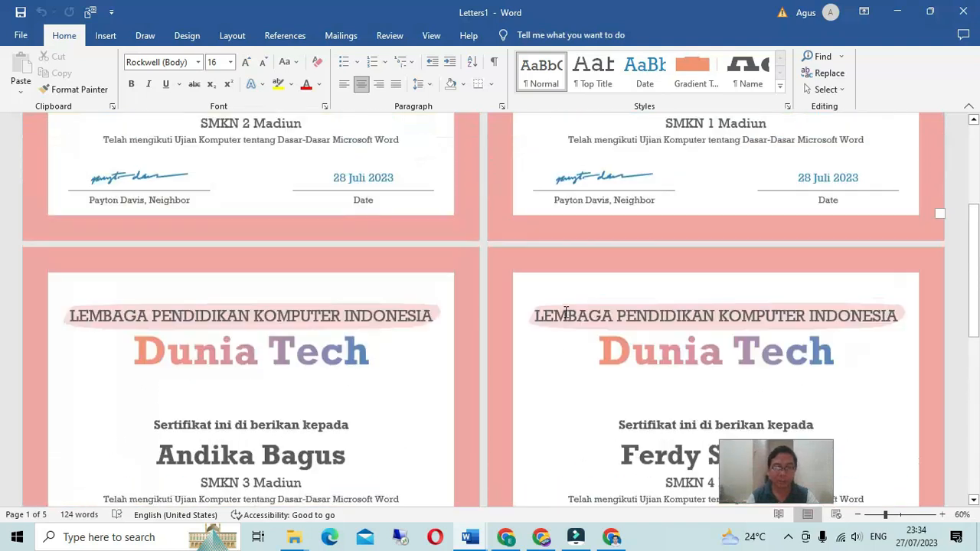
scroll(566, 312, up, 5)
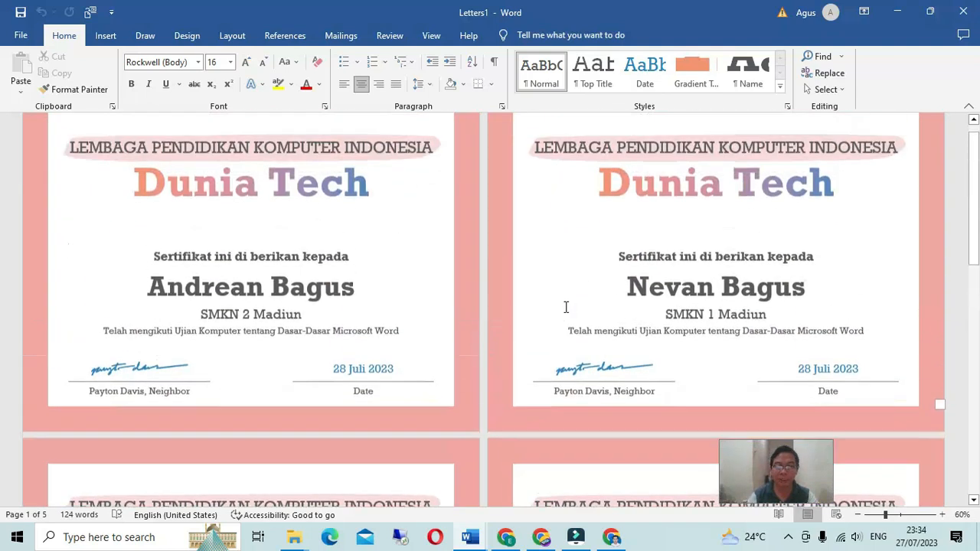
scroll(566, 307, up, 1)
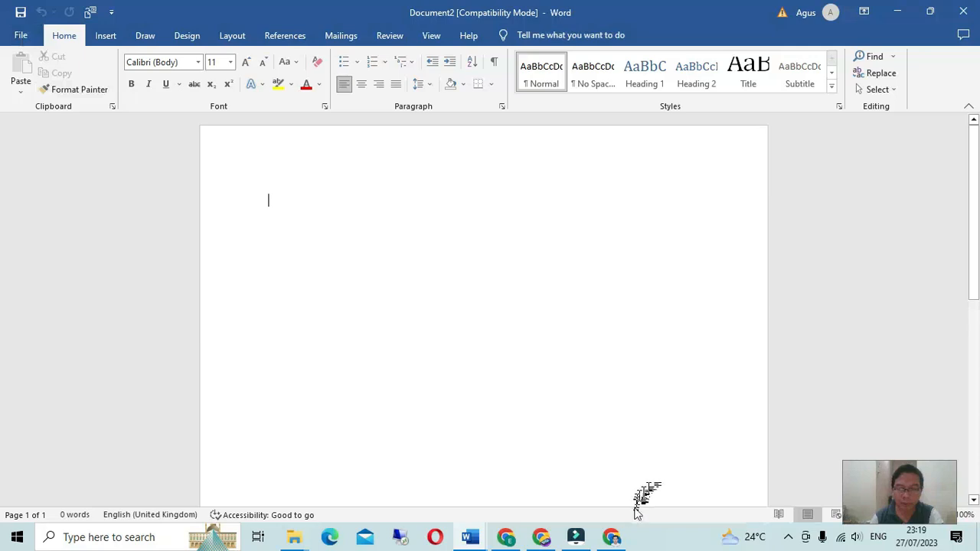
Step: Browse the Canva certificate designs, then go back to Word's Cat Sitter document
click(612, 536)
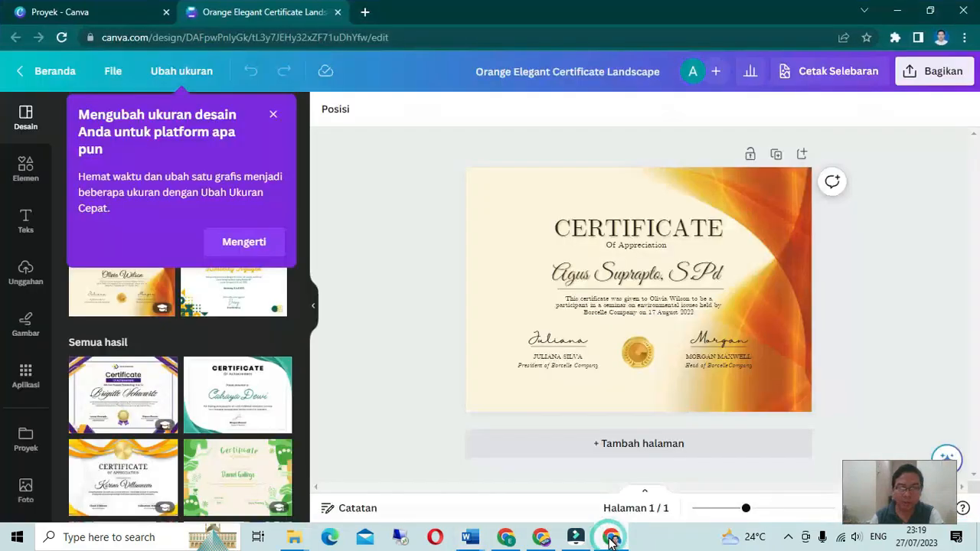
click(272, 114)
scroll(140, 298, down, 10)
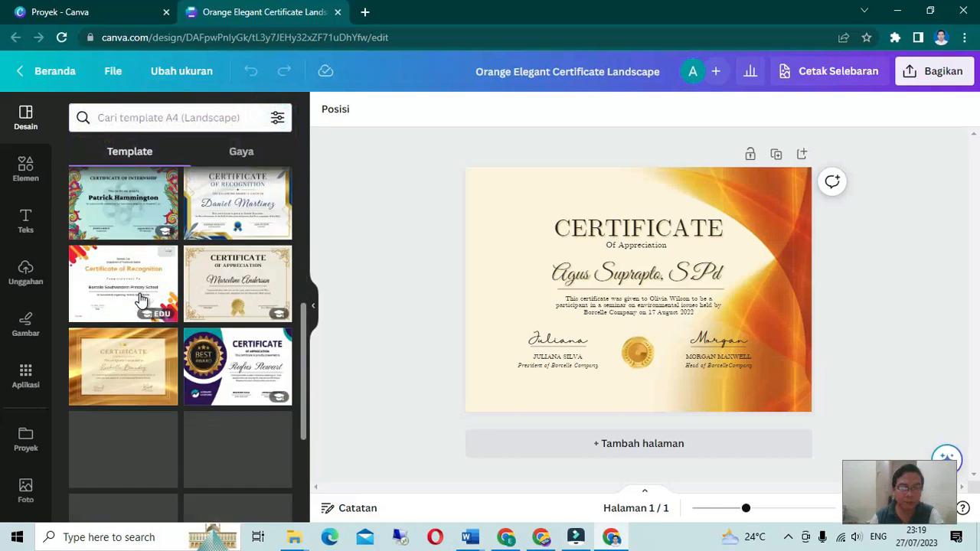
scroll(140, 298, down, 1)
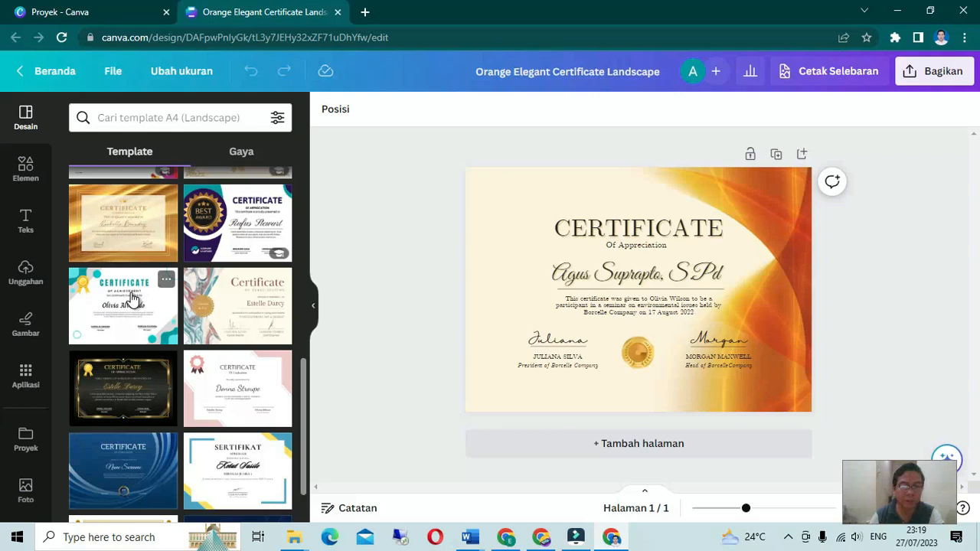
scroll(132, 298, down, 3)
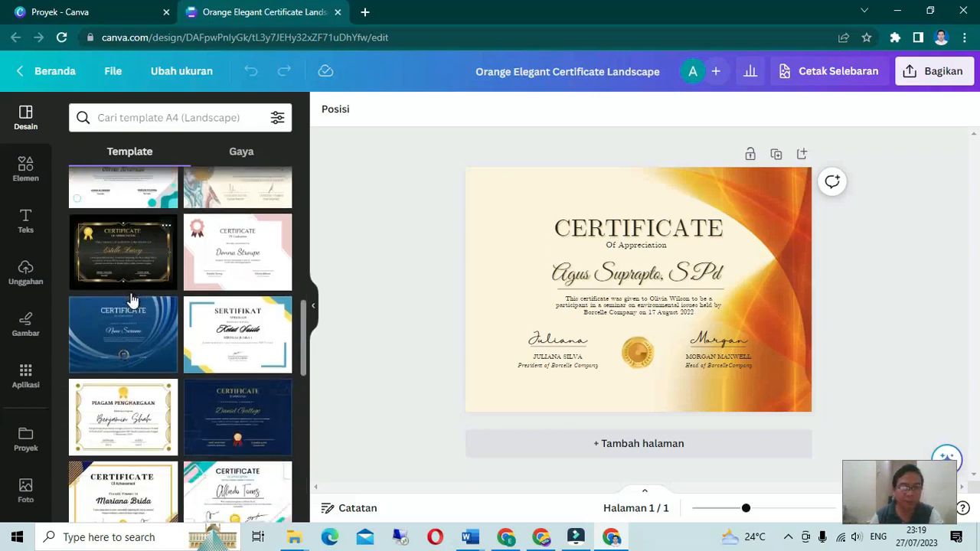
scroll(132, 299, down, 3)
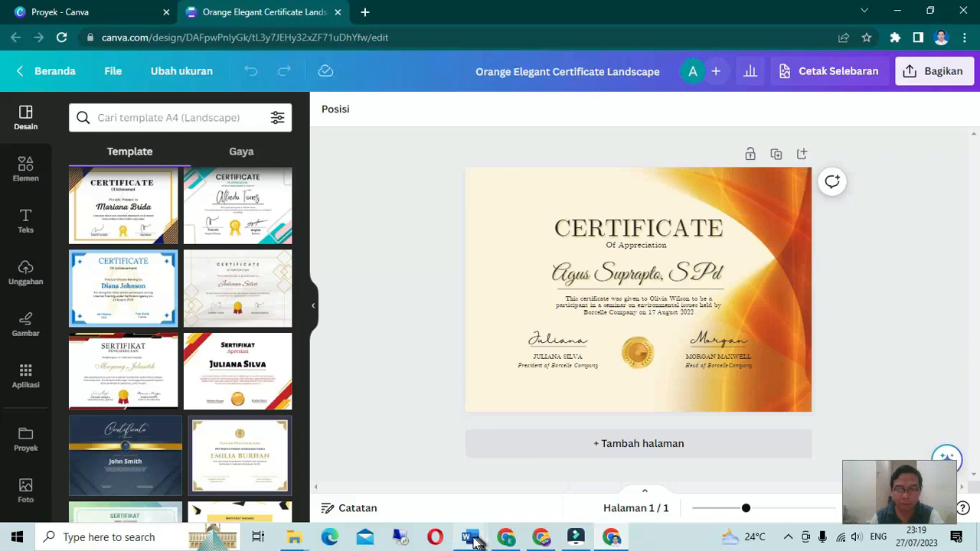
mouse_move(473, 541)
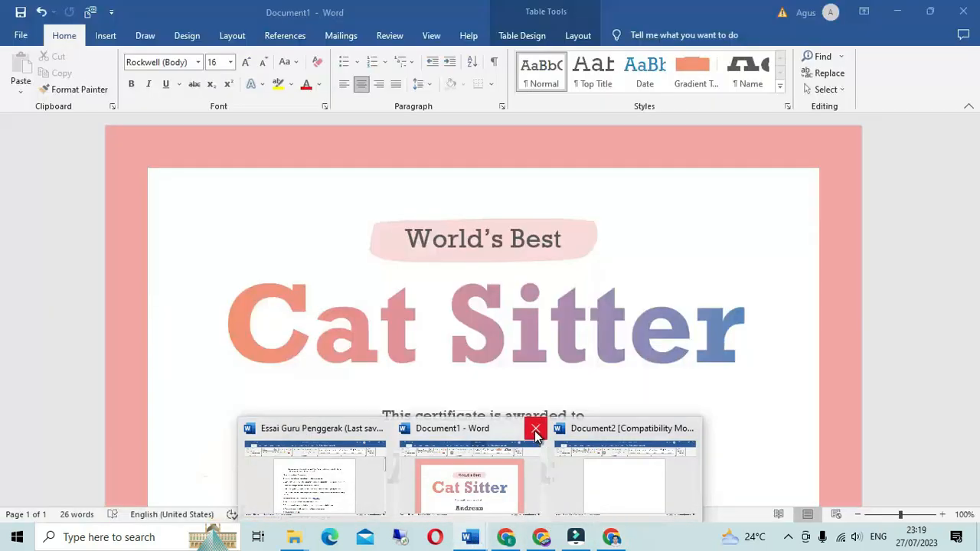
click(534, 434)
Step: Discard the Cat Sitter document and show Word's New template gallery
click(571, 293)
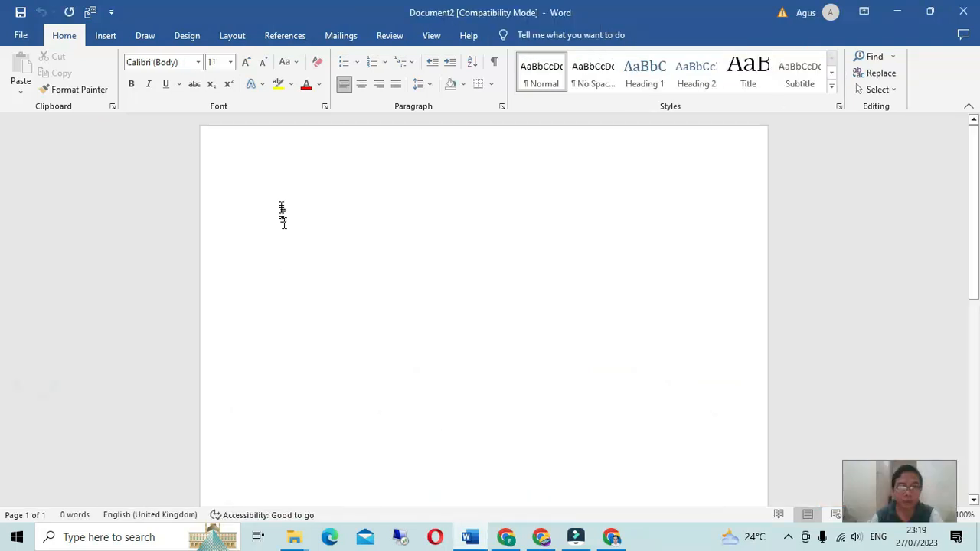
click(20, 36)
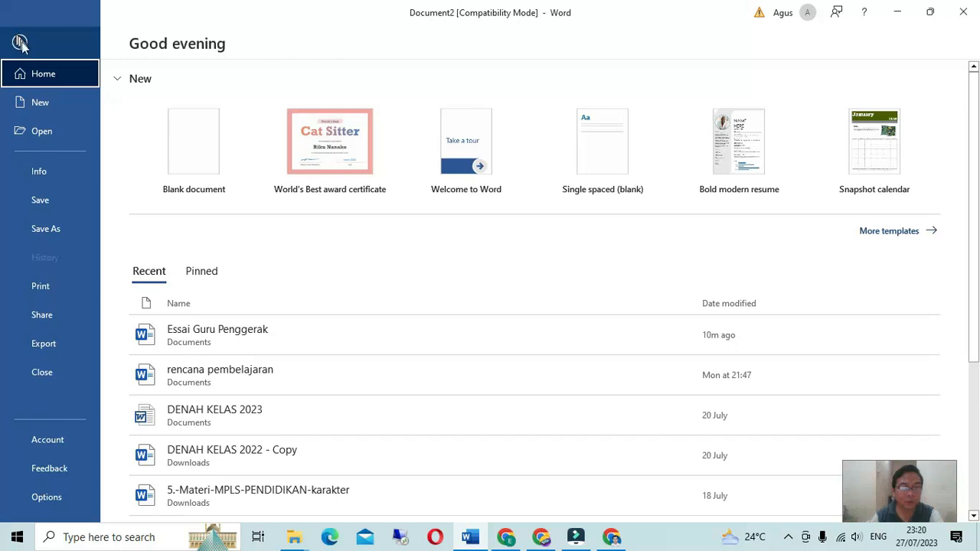
click(46, 105)
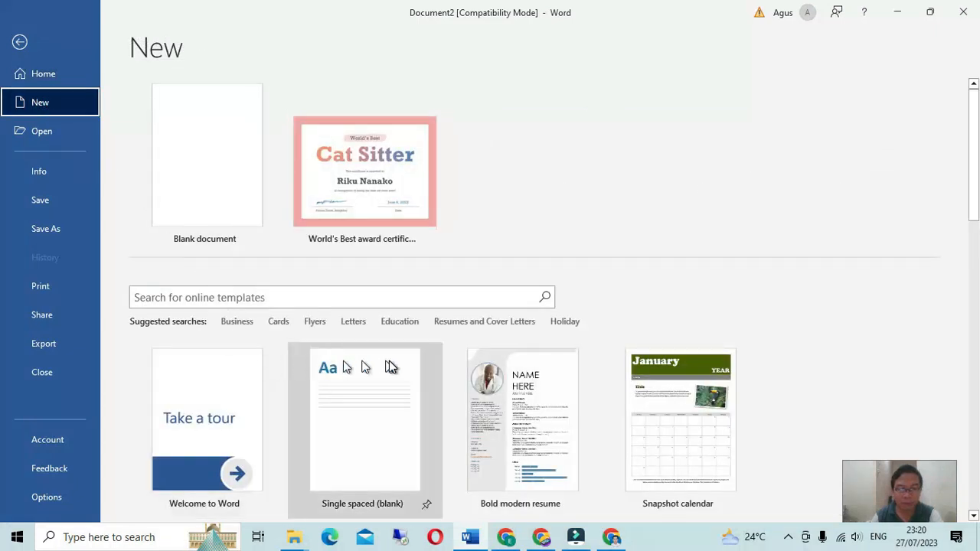
Step: Scroll through the templates to locate the World's Best award certificate
scroll(237, 367, down, 3)
scroll(237, 367, down, 3)
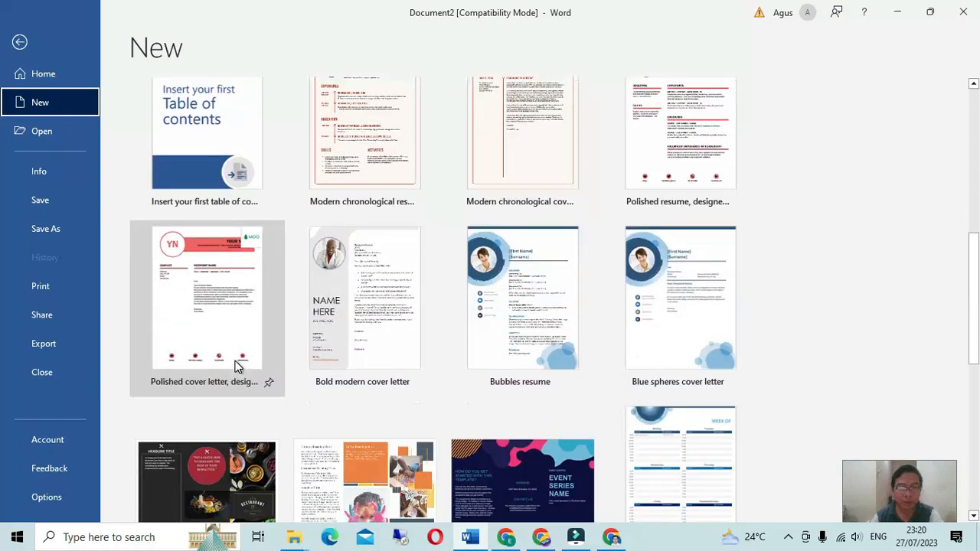
scroll(235, 366, down, 1)
scroll(235, 366, down, 1)
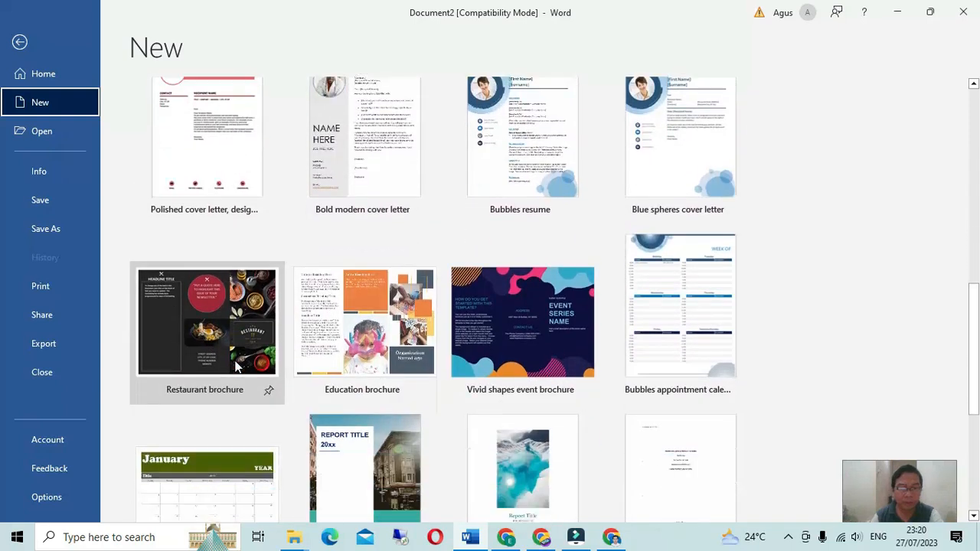
scroll(235, 367, down, 1)
scroll(236, 367, down, 1)
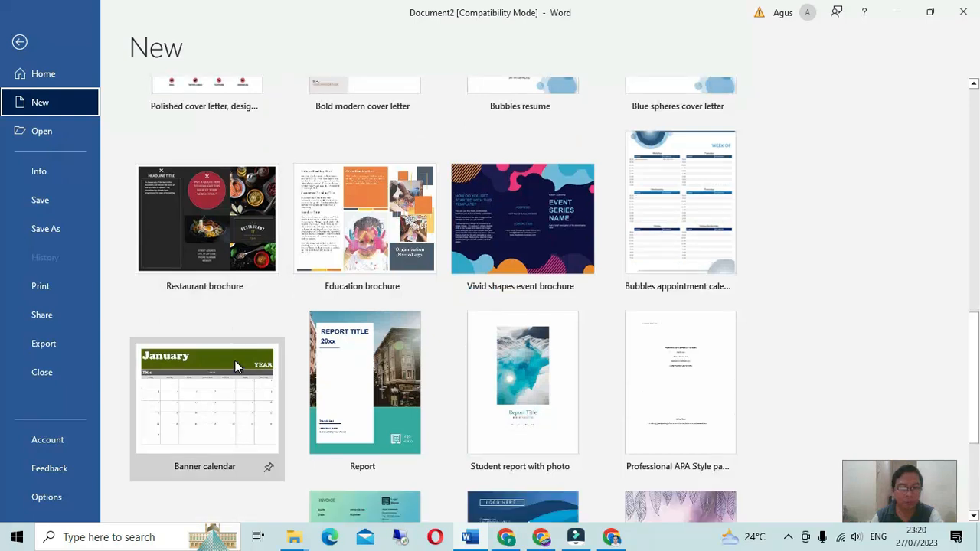
scroll(234, 365, down, 1)
scroll(235, 367, down, 1)
scroll(235, 366, down, 2)
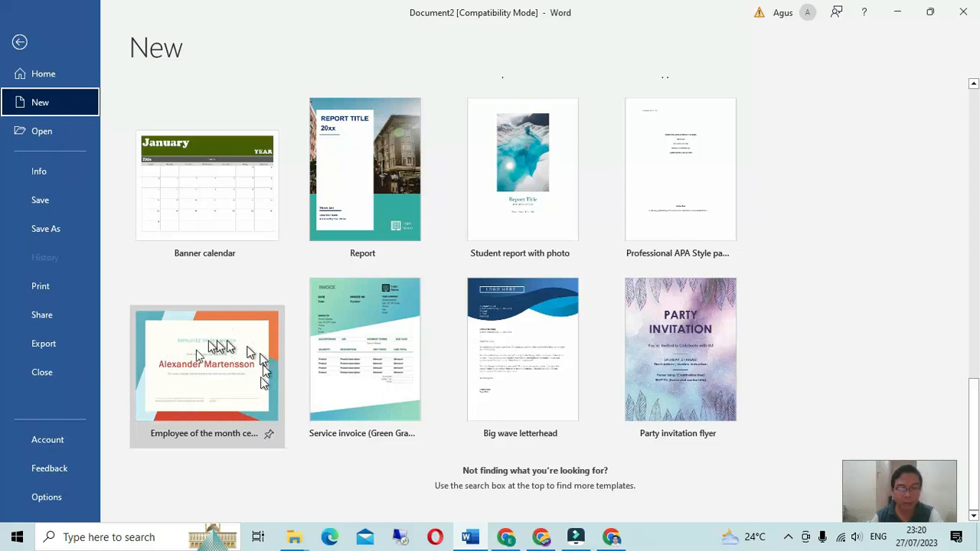
scroll(435, 336, up, 2)
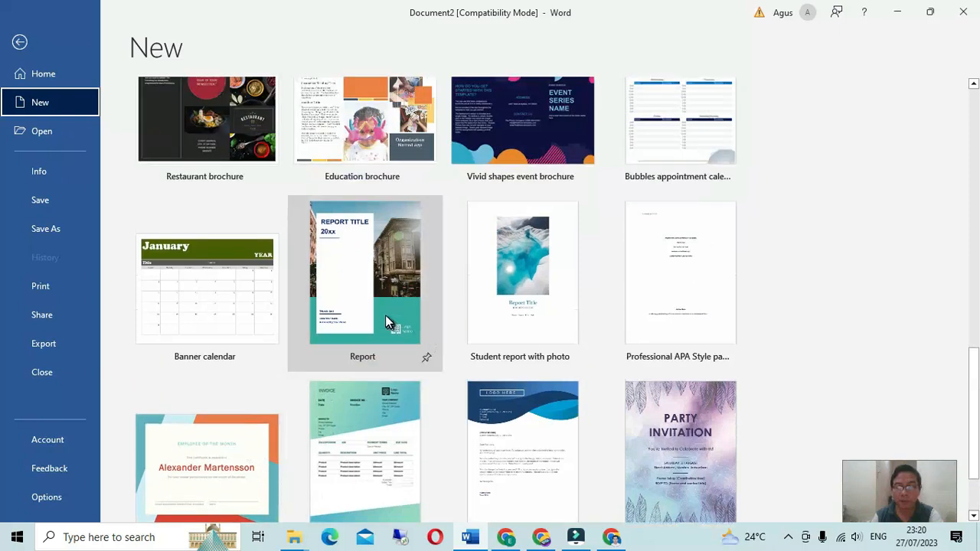
scroll(383, 325, up, 1)
scroll(305, 316, up, 2)
scroll(300, 310, up, 5)
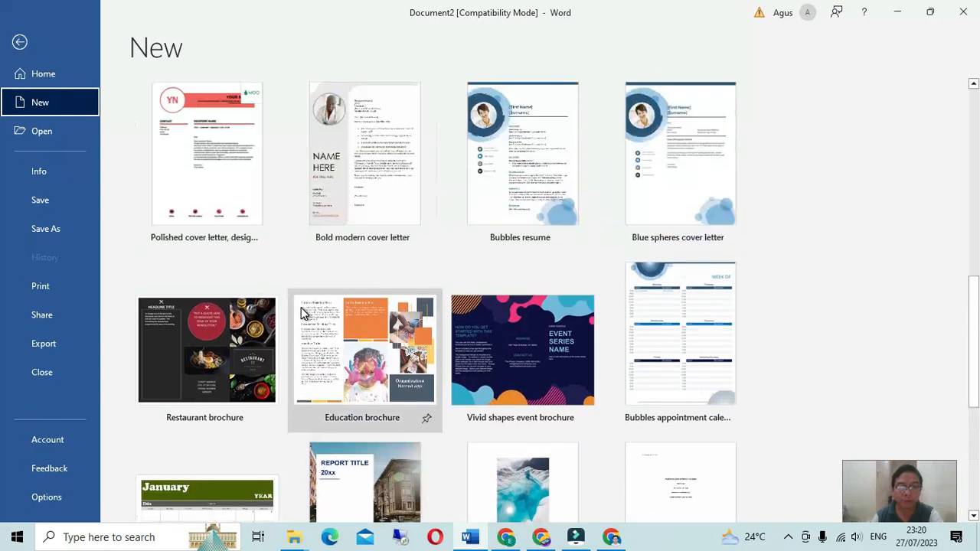
scroll(301, 304, up, 6)
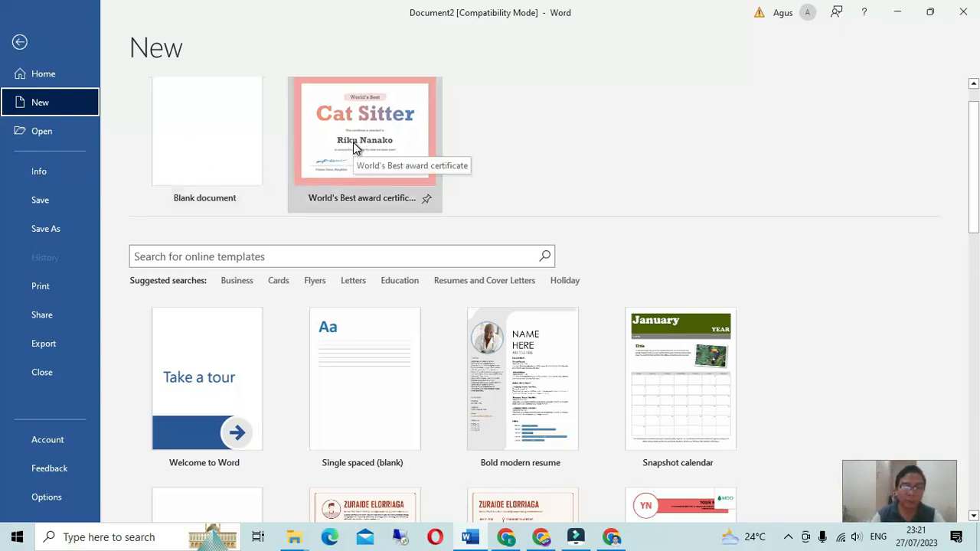
Step: Create Document3 from the World's Best award certificate template, zoomed out to 60%
double_click(355, 145)
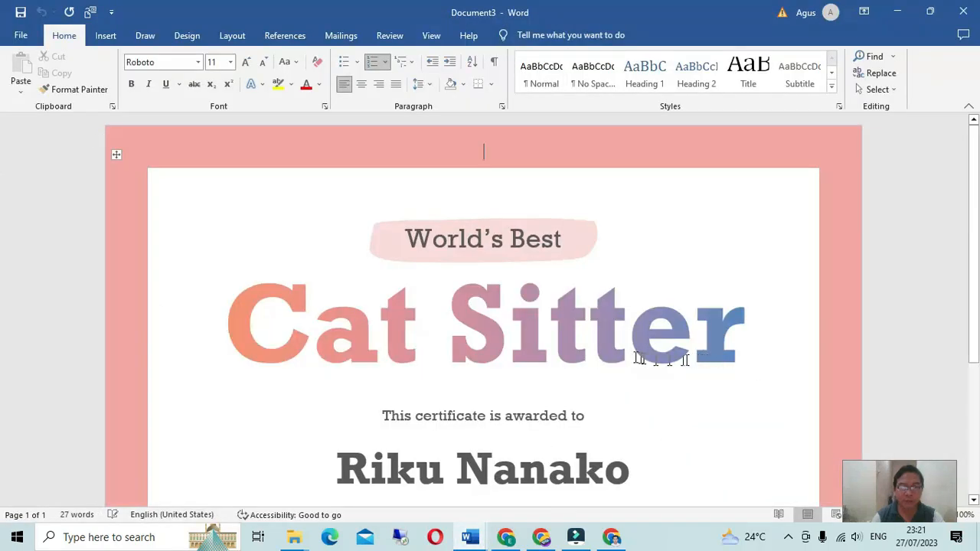
scroll(439, 369, down, 3)
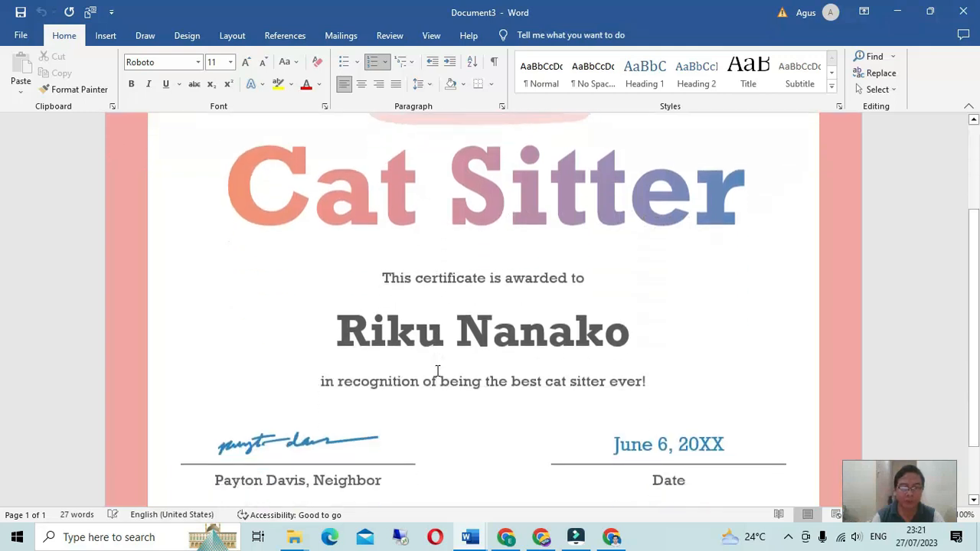
scroll(437, 370, down, 1)
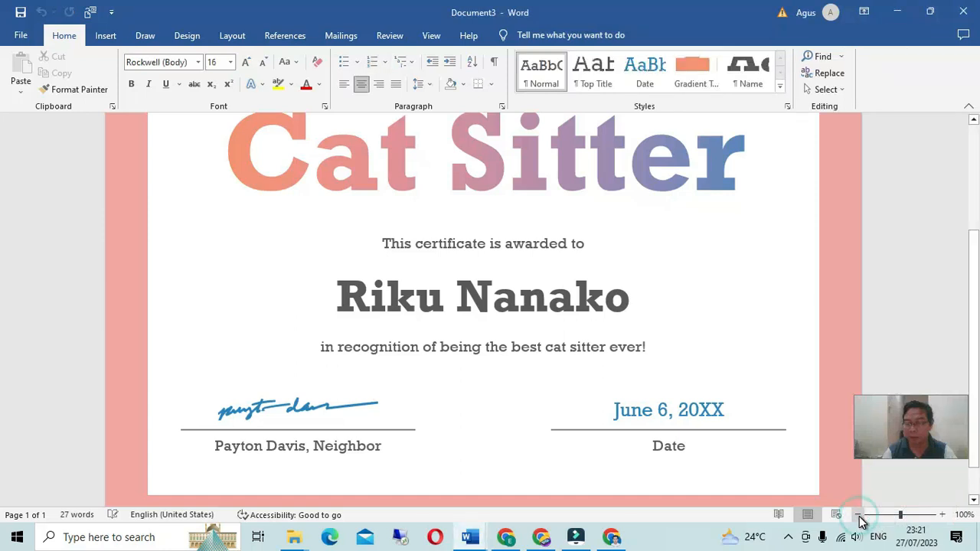
click(859, 518)
click(859, 518)
click(859, 518)
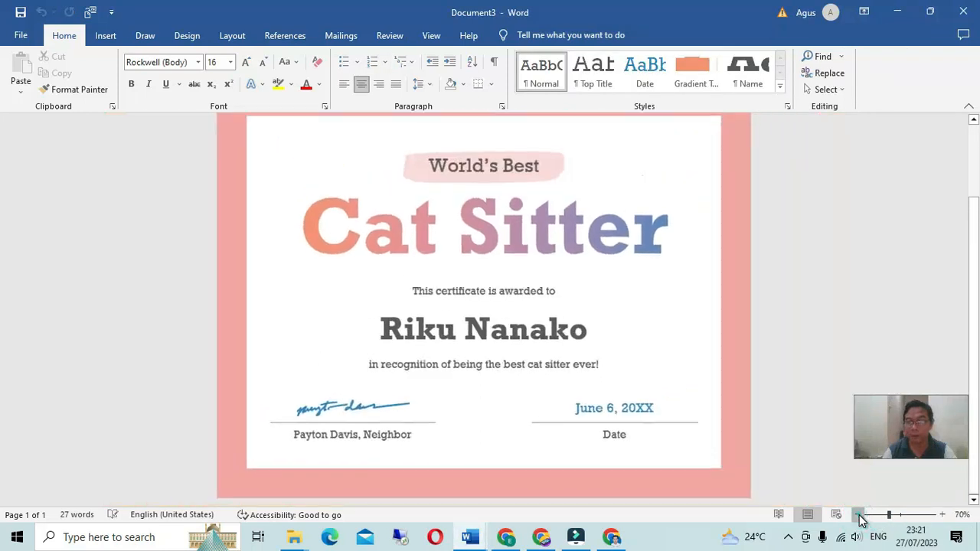
click(859, 517)
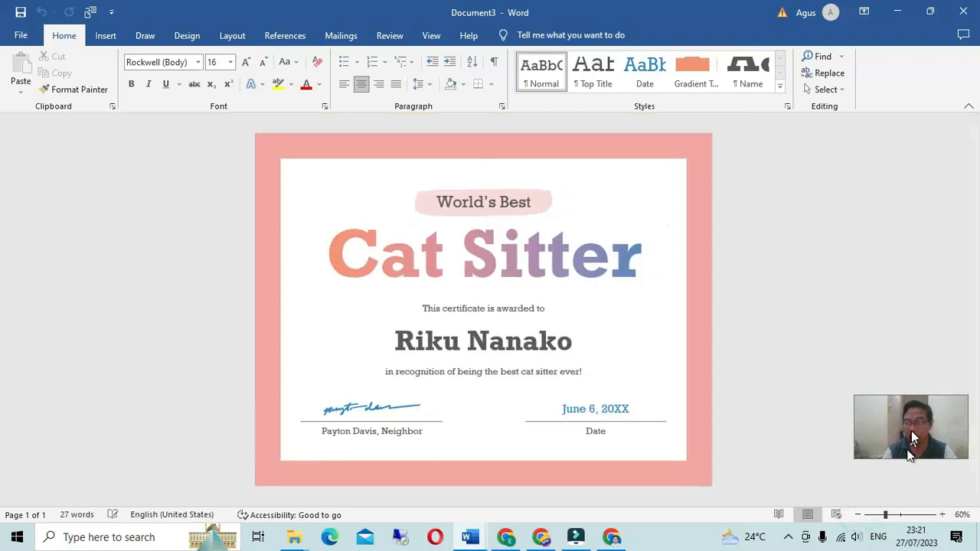
drag(910, 488, 907, 490)
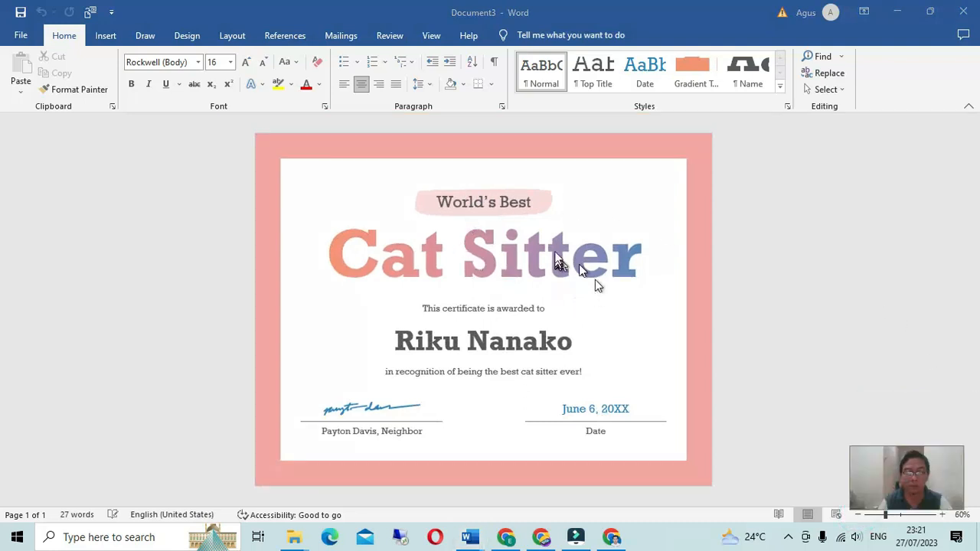
Step: Replace the top heading with 'LEMBAGA PENDIDIKAN KOMPUTER INDONESIA'
triple_click(501, 208)
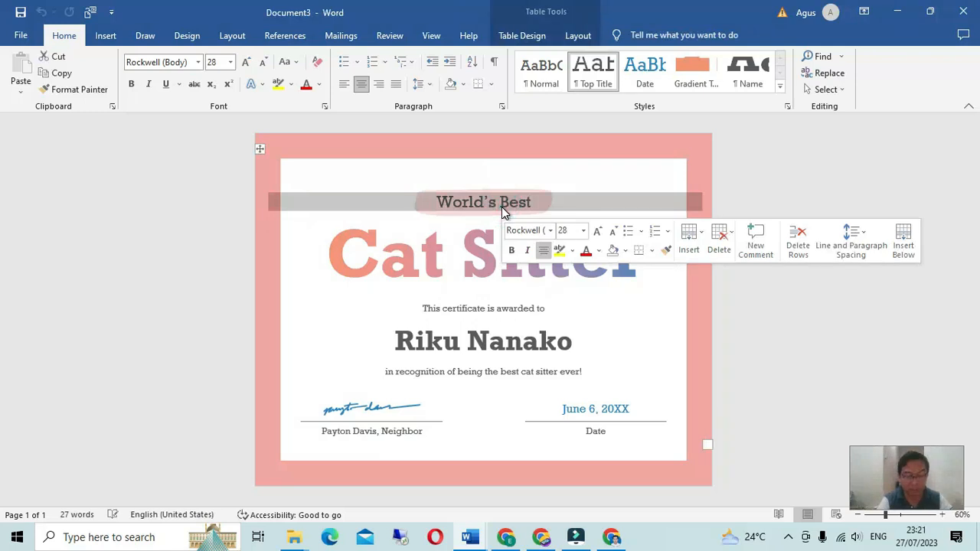
text(LE)
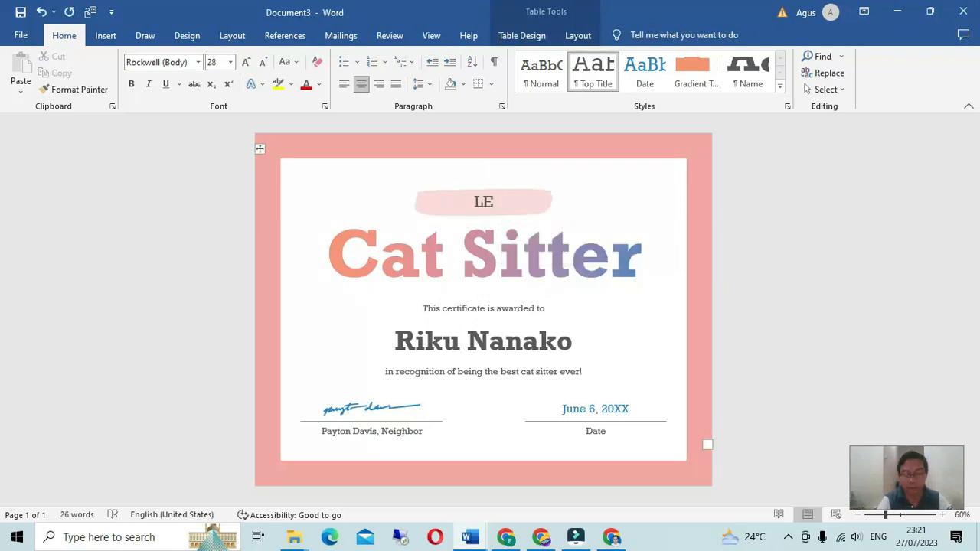
text(MBAGA PEN)
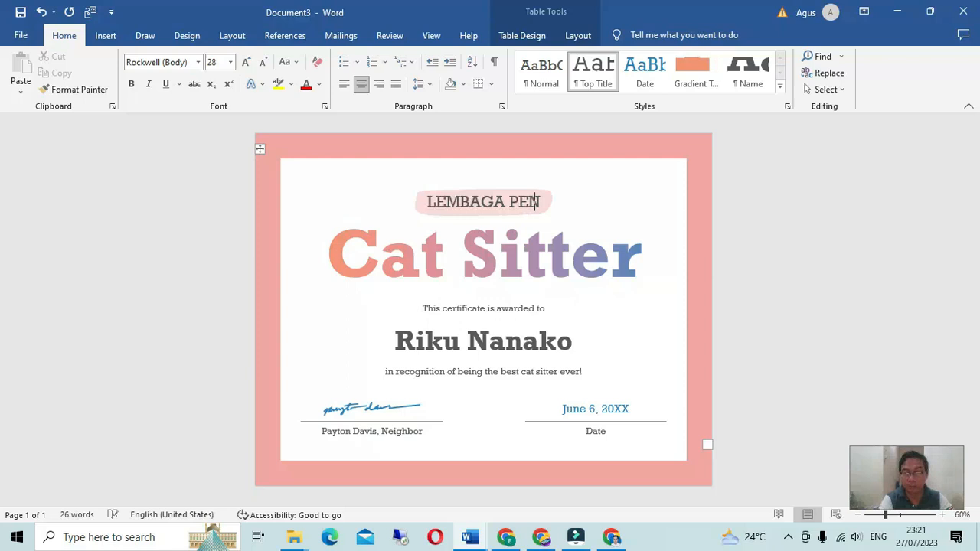
text(DIDIKAN KOM)
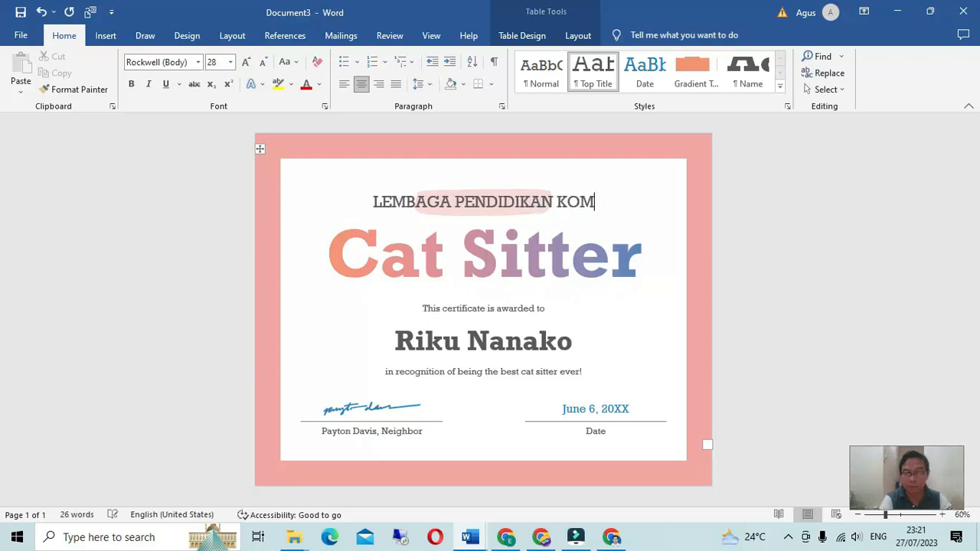
text(PUTER IN)
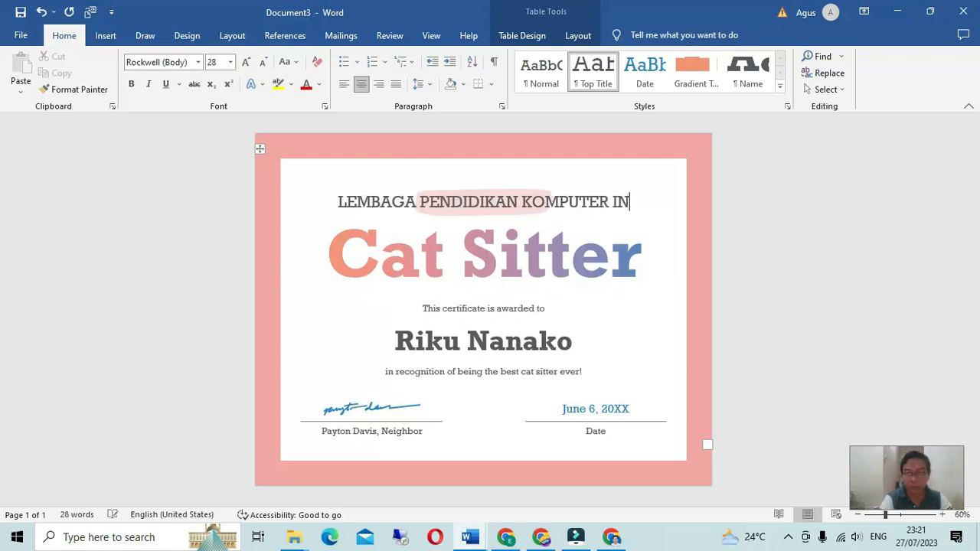
text(DOENS)
key(BackSpace)
key(BackSpace)
key(BackSpace)
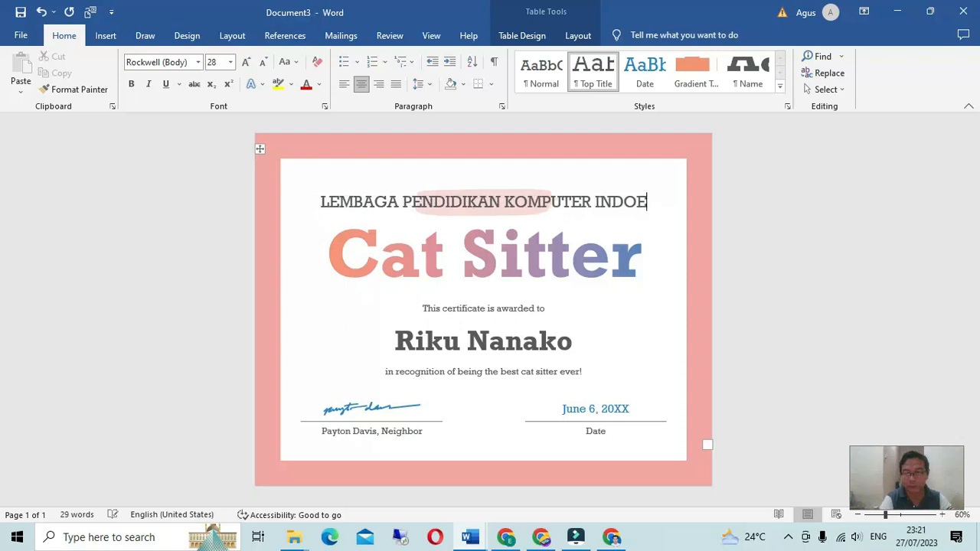
text(NESIA)
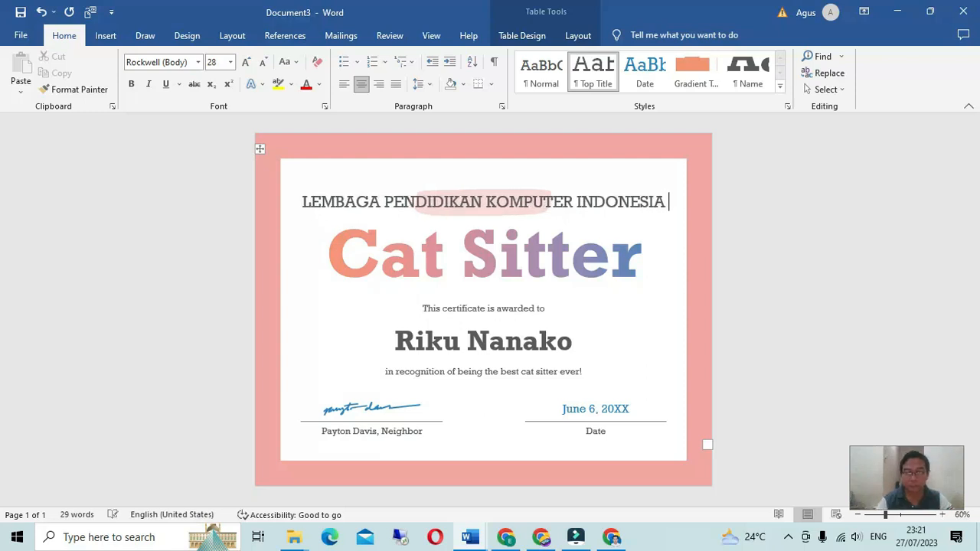
Step: Stretch the pink swash behind the heading to span the full line
triple_click(457, 212)
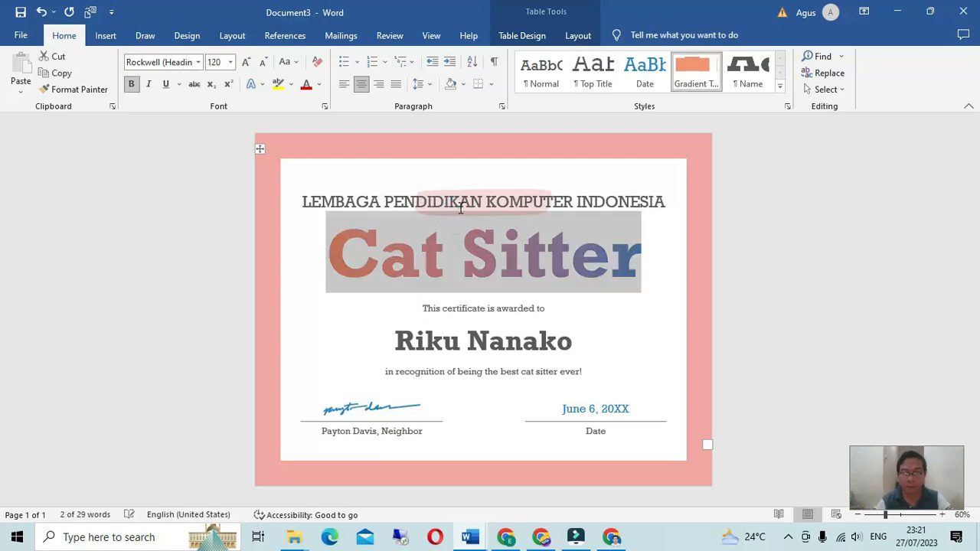
click(459, 203)
click(457, 193)
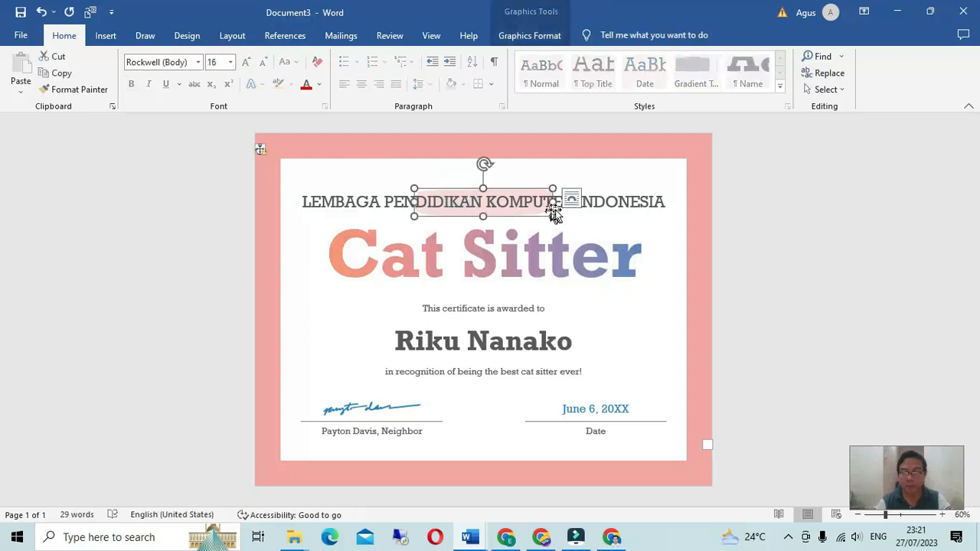
drag(552, 202, 673, 202)
drag(417, 201, 294, 201)
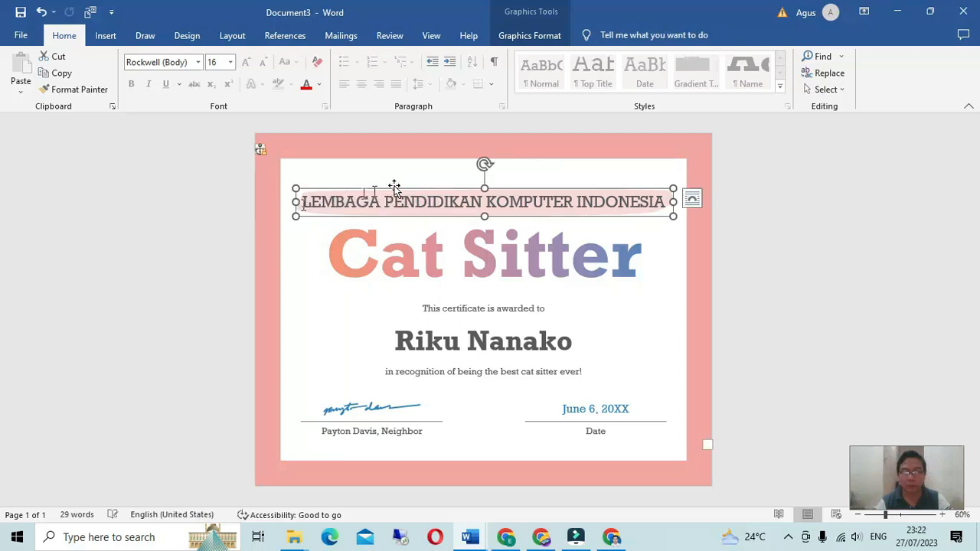
click(411, 166)
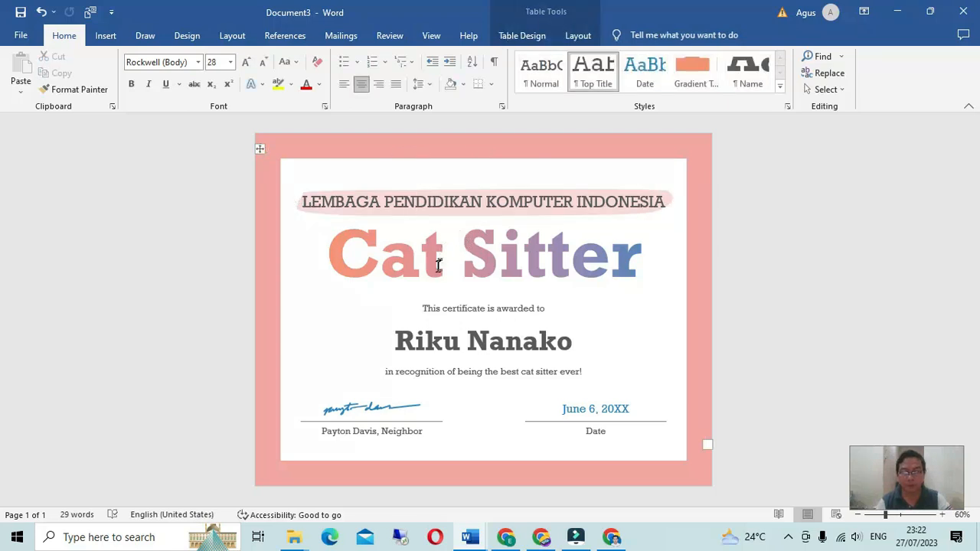
Step: Retype the Cat Sitter title as 'Dunia Tech'
triple_click(437, 266)
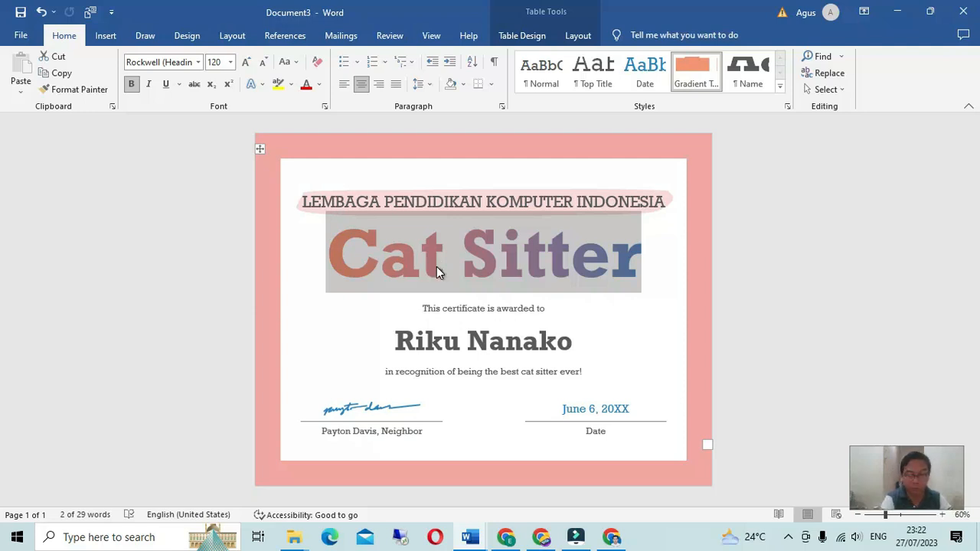
text(dU)
key(BackSpace)
key(BackSpace)
text(d)
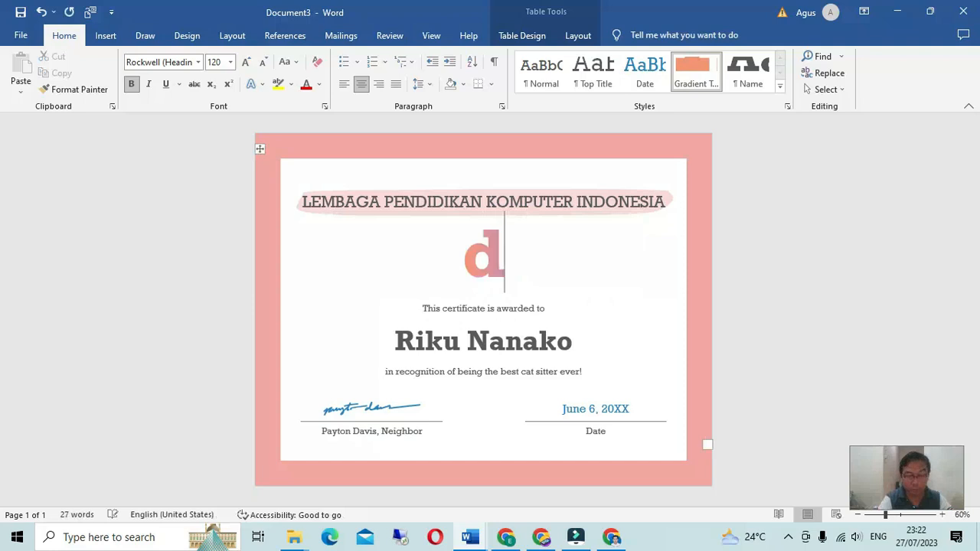
text(un)
key(BackSpace)
key(BackSpace)
key(BackSpace)
text(Dunia t)
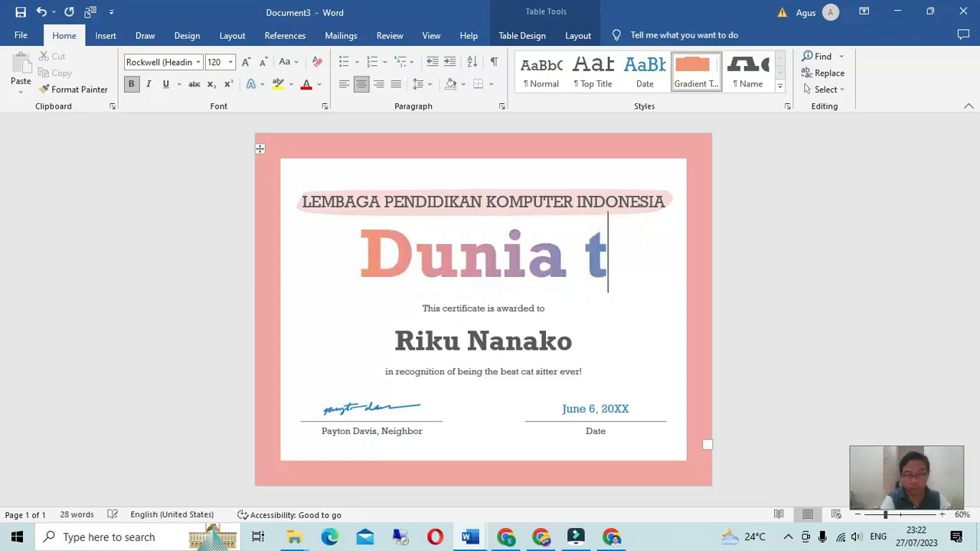
text(e)
key(BackSpace)
key(BackSpace)
text(T)
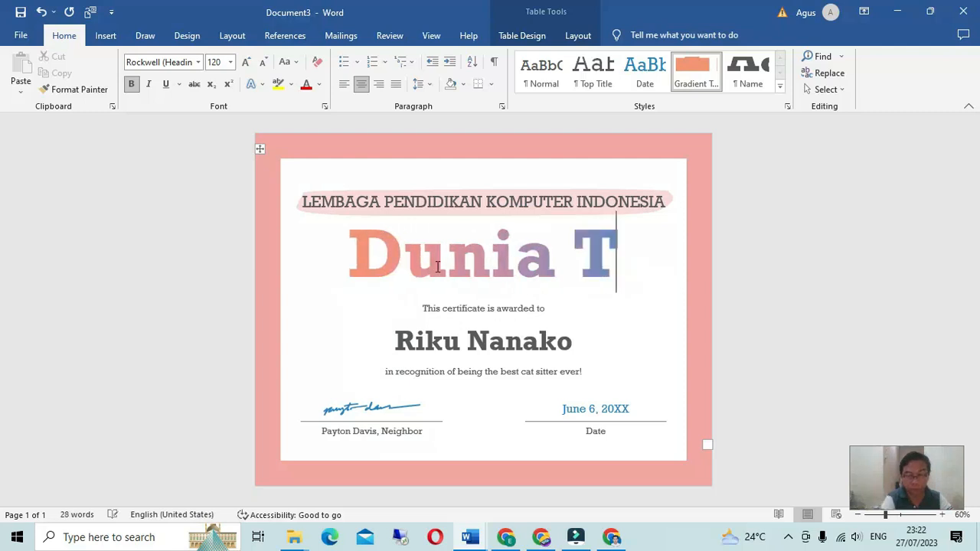
text(eck)
key(BackSpace)
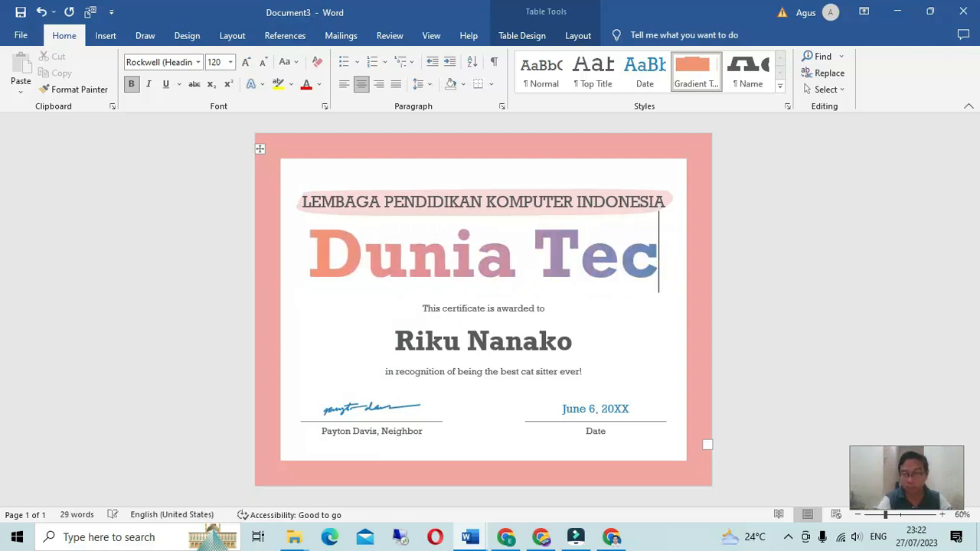
text(h)
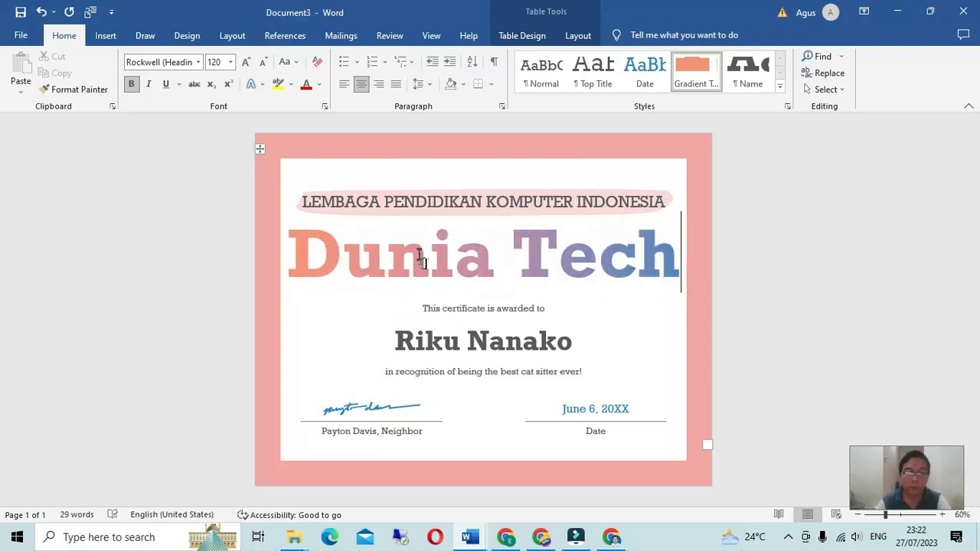
Step: Set the title to 72 pt and type 'Sertifikat ini di berikan kepada' over the awarded-to line
drag(312, 258, 621, 257)
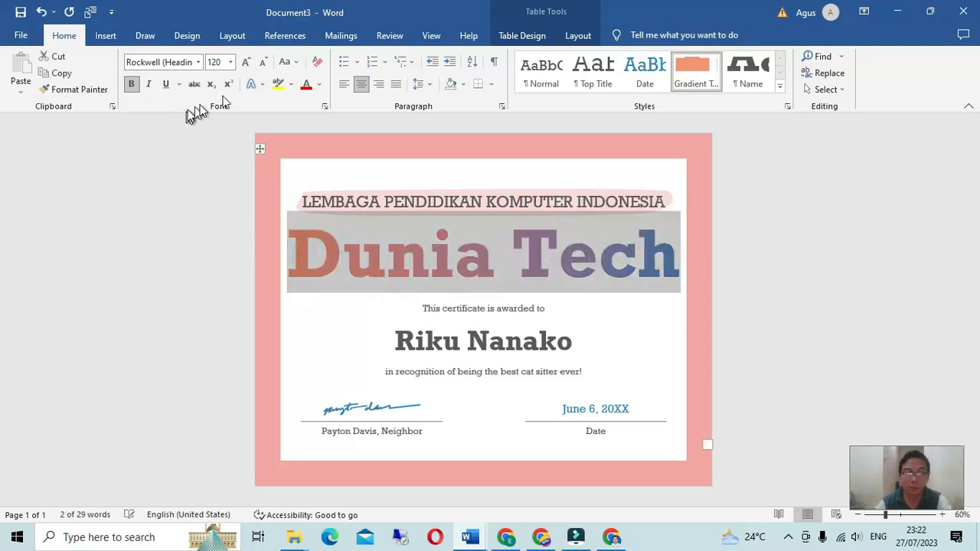
click(229, 63)
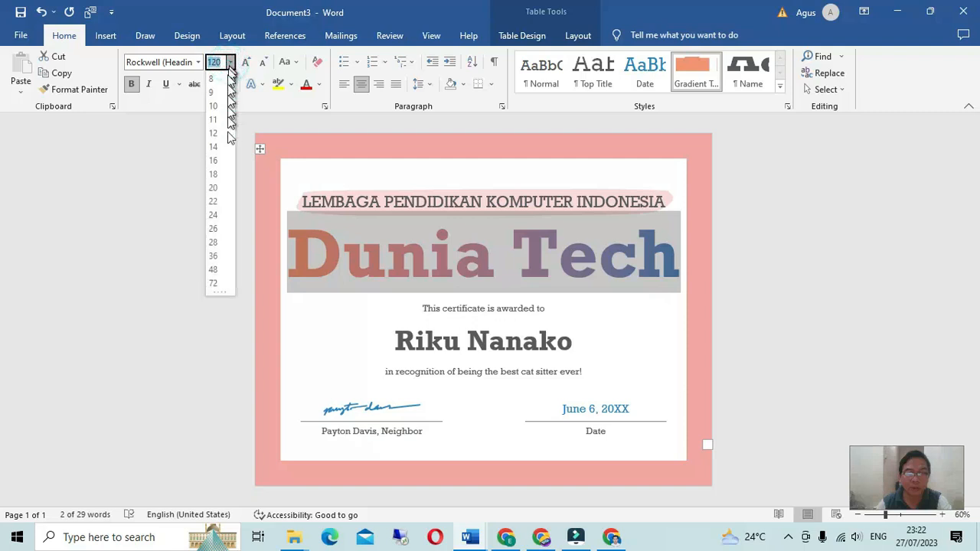
click(215, 283)
triple_click(442, 307)
text(Se)
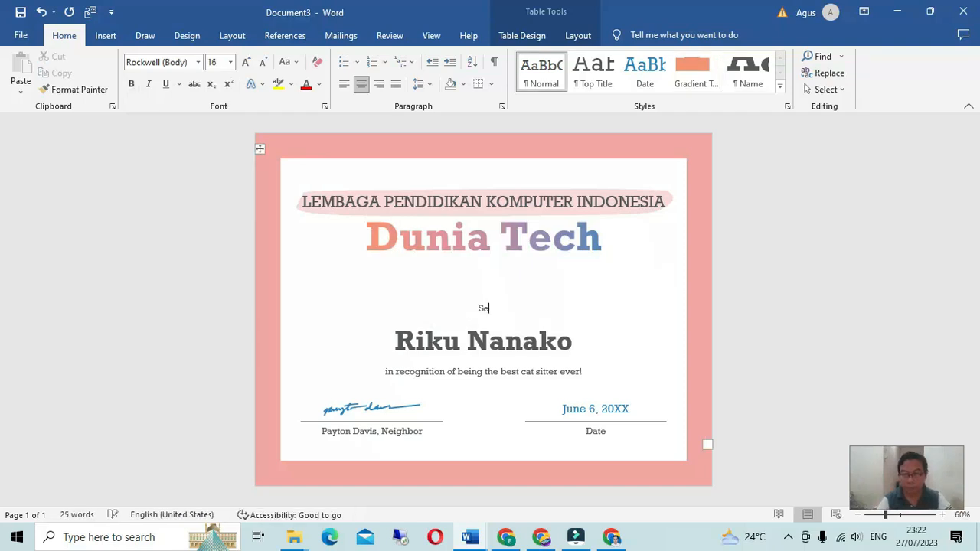
text(rtifikat ini di be)
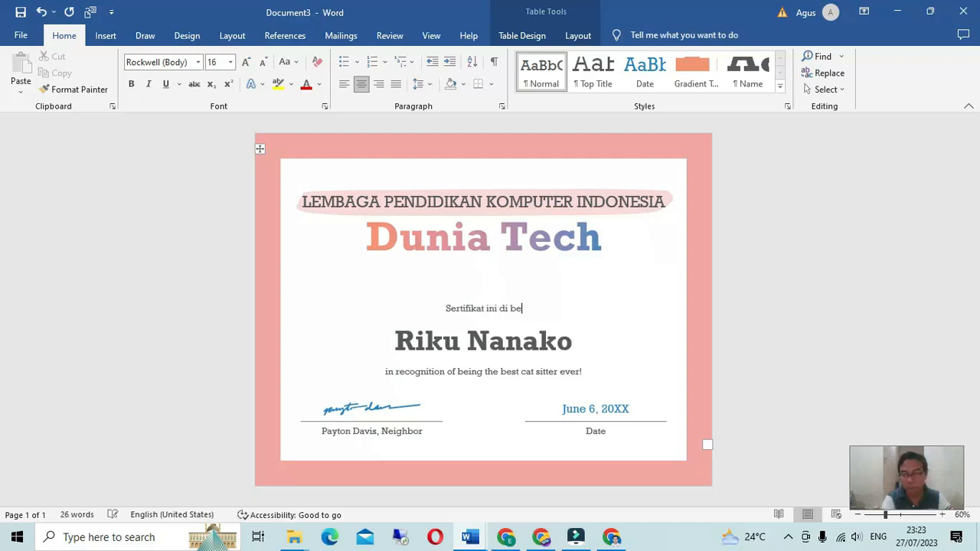
text(rikan kepada)
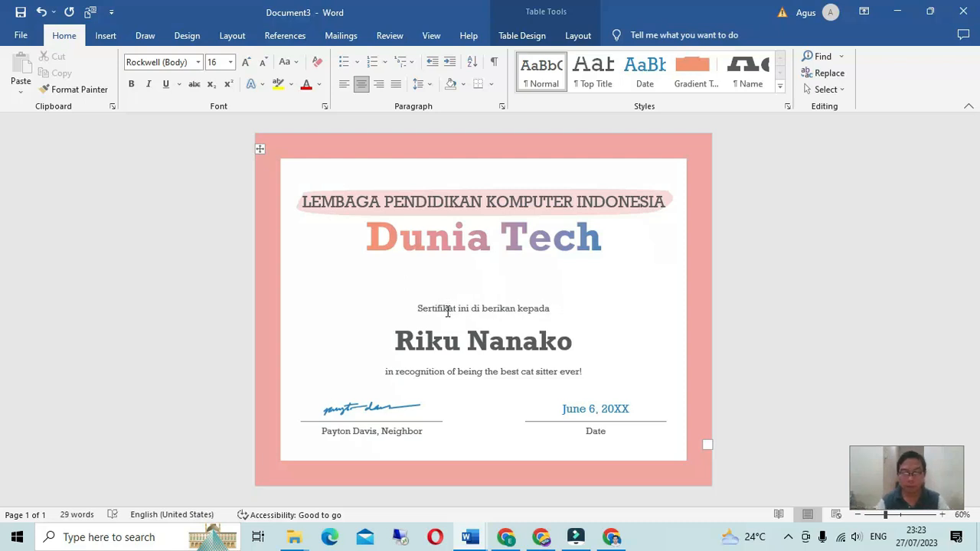
Step: Make 'Sertifikat ini di berikan kepada' bold at 22 pt
triple_click(447, 311)
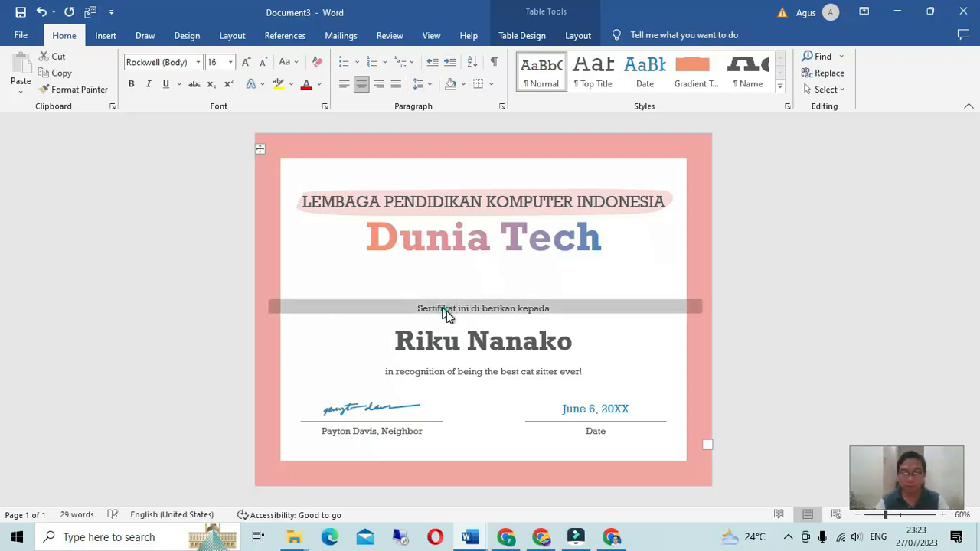
click(229, 62)
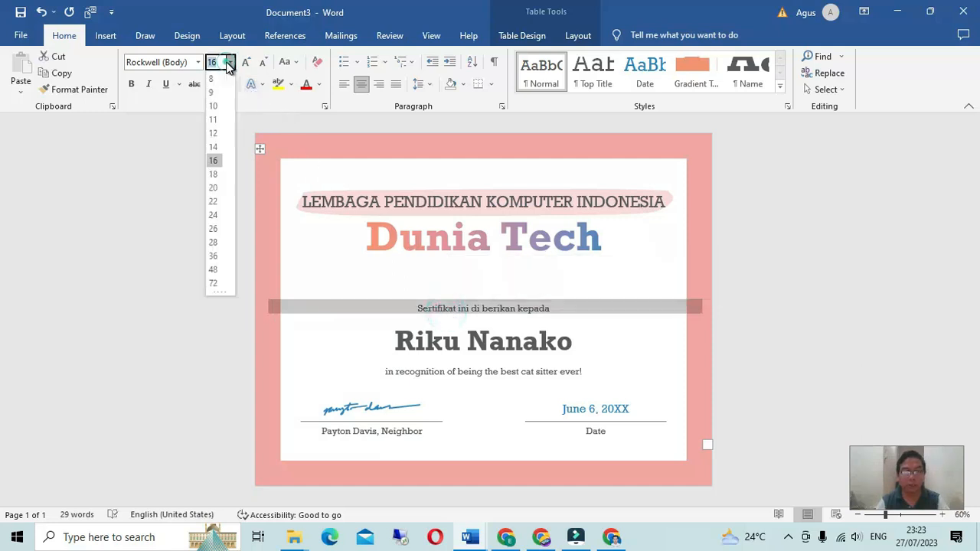
click(213, 202)
click(131, 84)
Step: Add a blank line and justify above Dunia Tech, then undo it
click(393, 269)
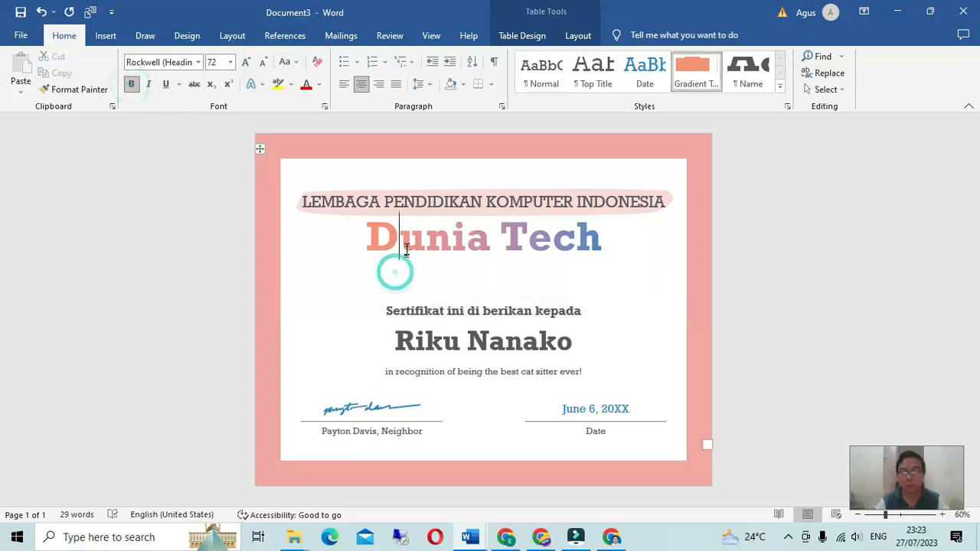
click(368, 238)
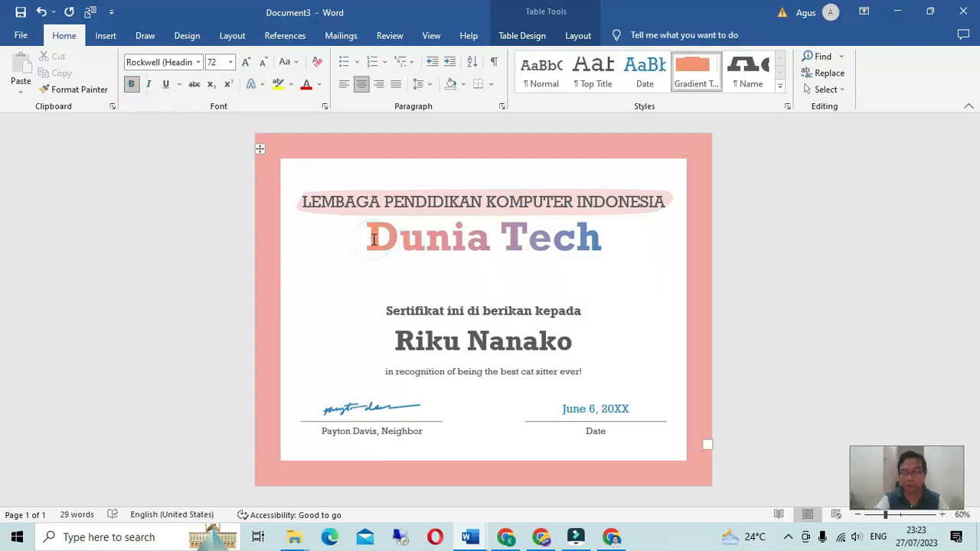
key(Return)
key(ctrl+j)
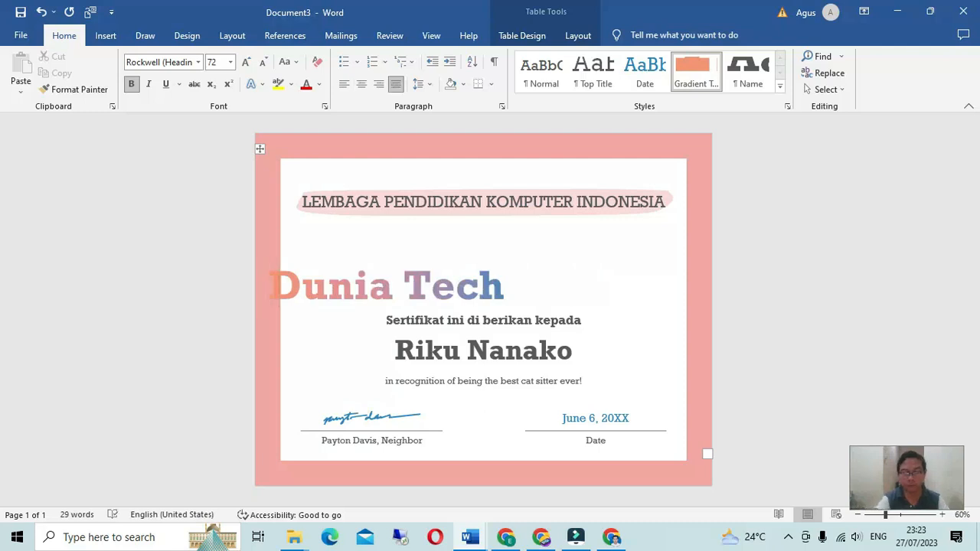
key(ctrl+z)
key(ctrl+z)
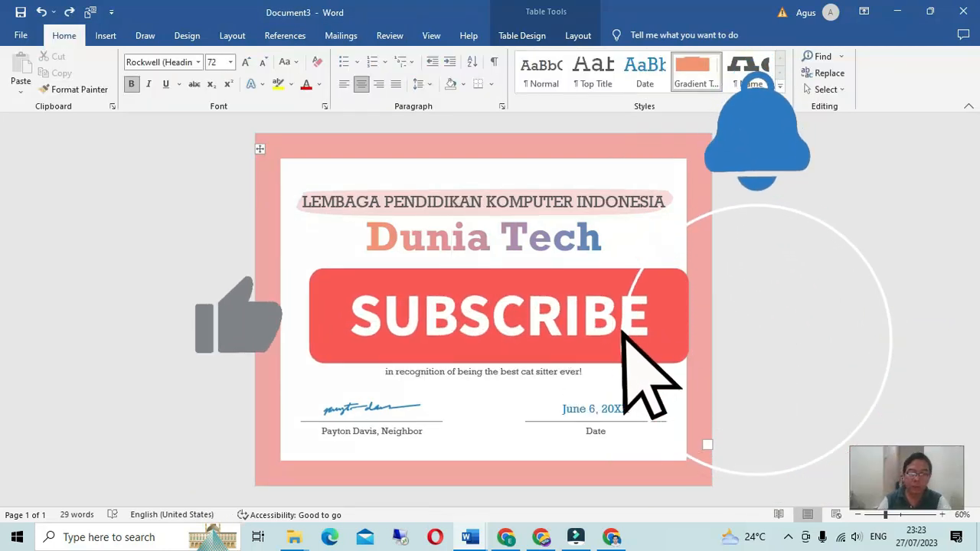
Step: Replace the 'in recognition' line with 'Telah mengikuti Ujian Komputer tentang Dasar-Dasar Microsoft Word'
triple_click(536, 346)
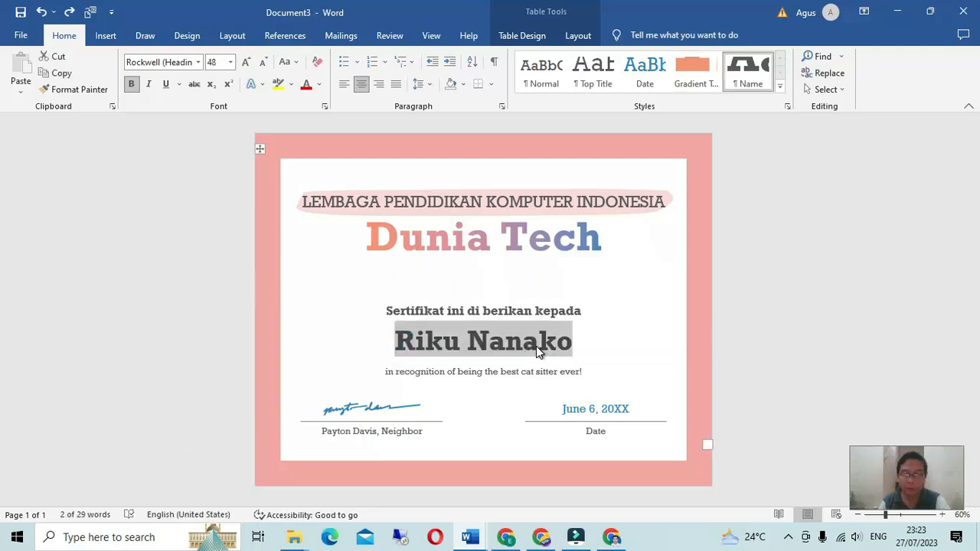
triple_click(483, 372)
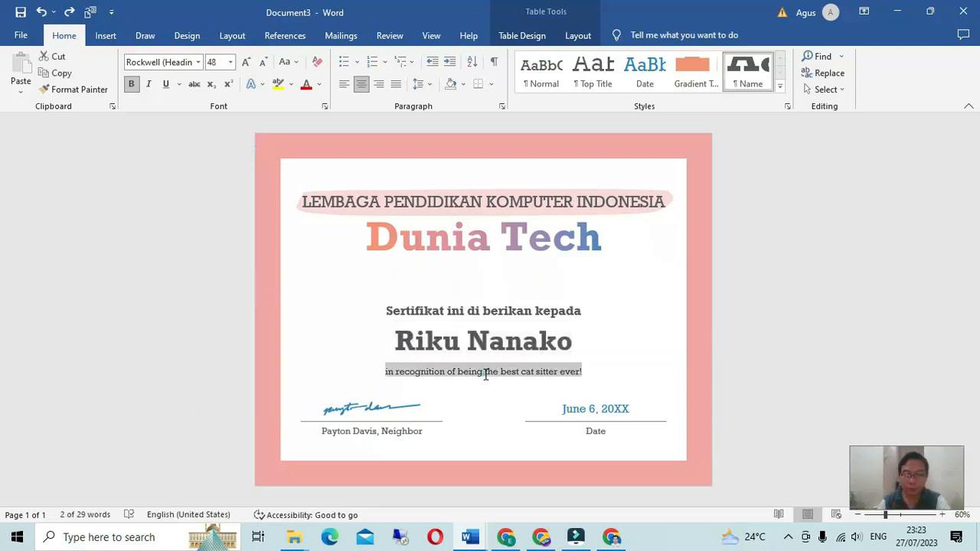
triple_click(465, 375)
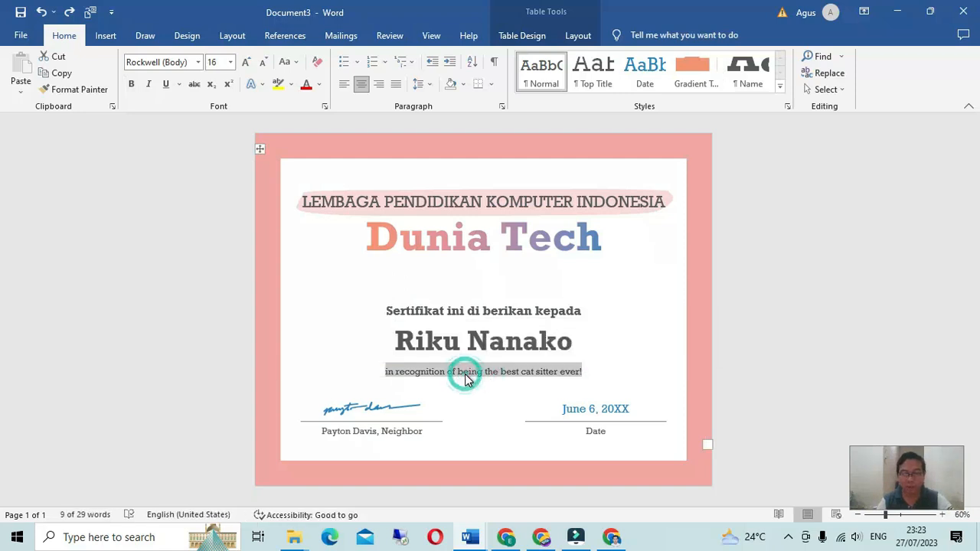
text(Telah mengikuti)
key(BackSpace)
key(BackSpace)
key(BackSpace)
text(ti Ujian Komp)
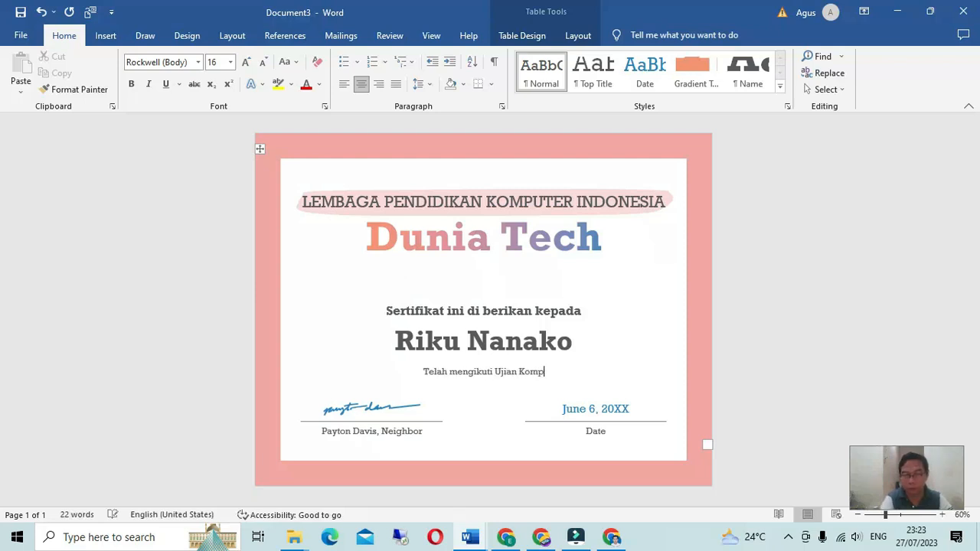
text(uter )
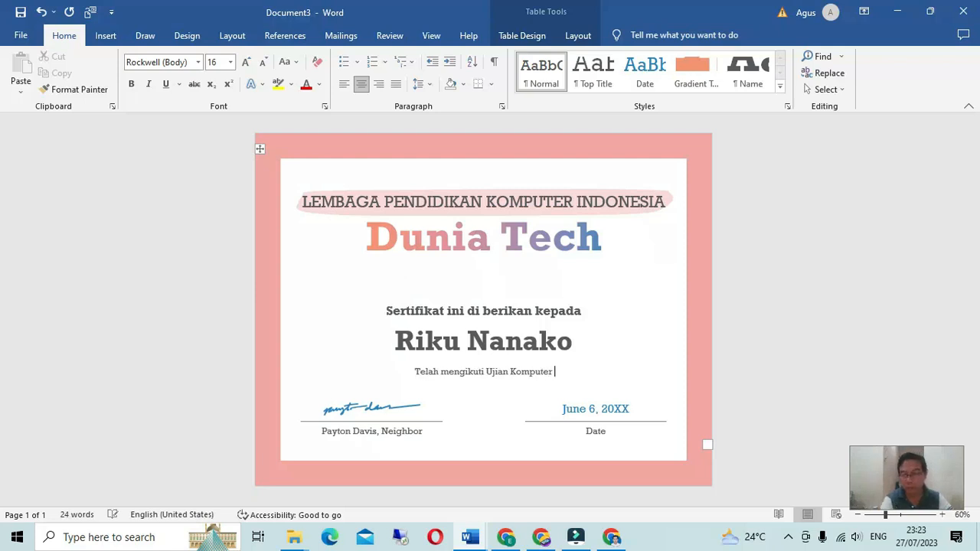
text(tentang Dasar-Dasar )
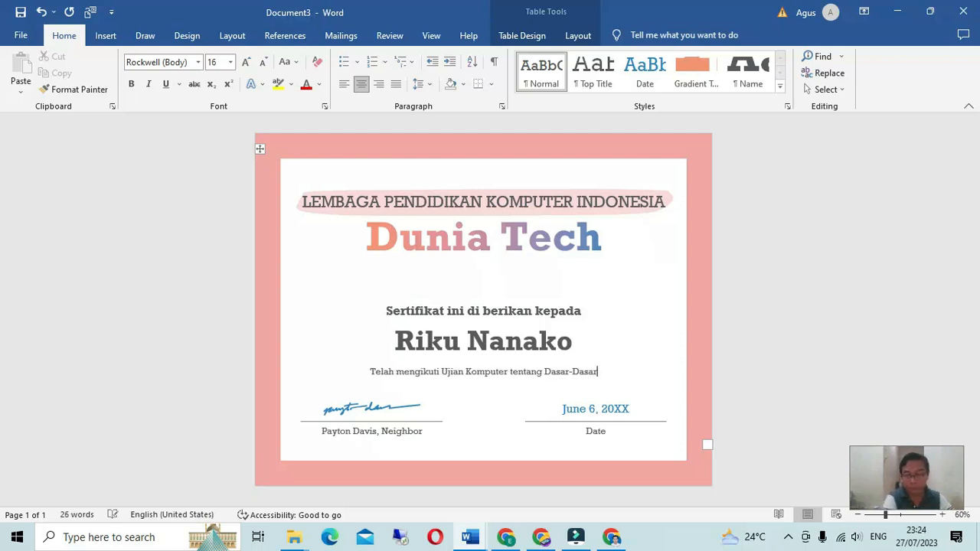
text(M)
text(i)
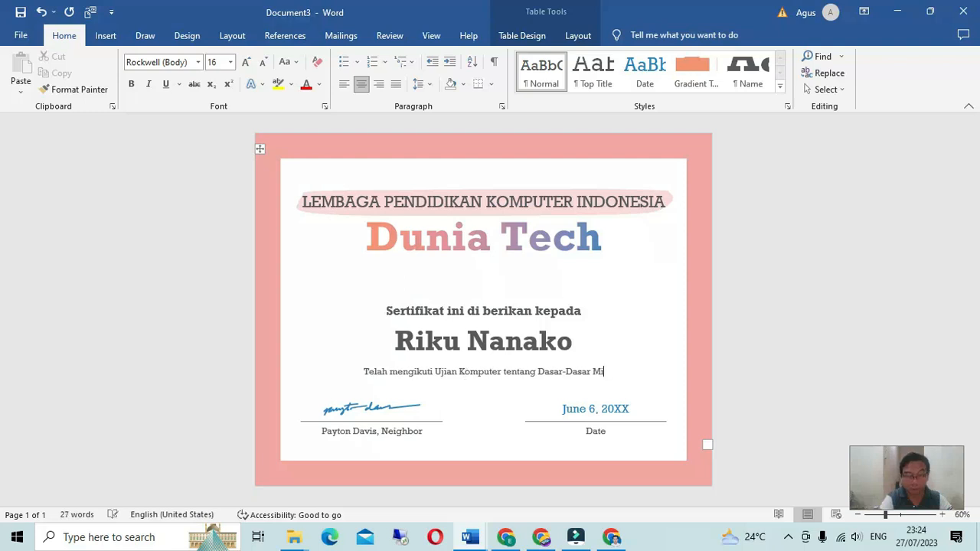
text(crosoft Word)
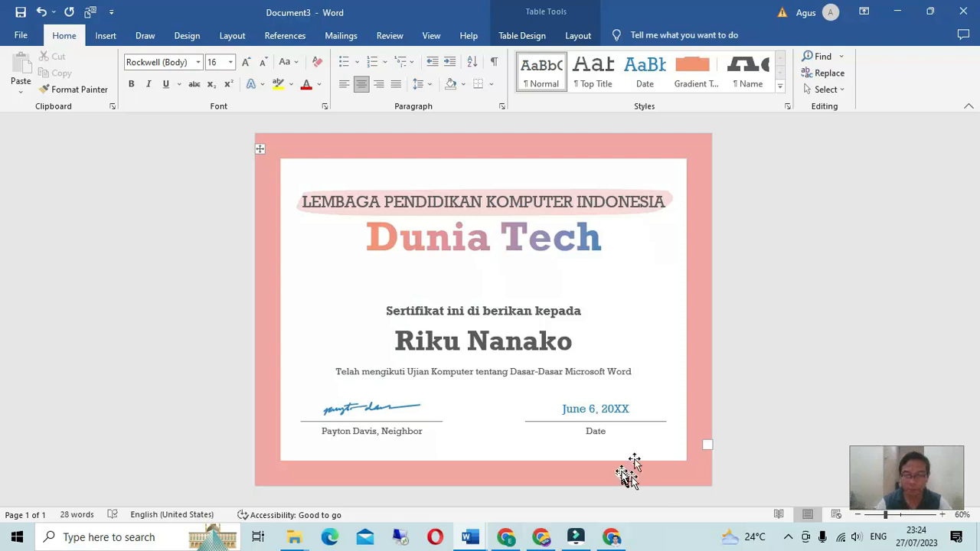
Step: Change the date to '28 Juli 2023' and select the signer caption line
click(591, 406)
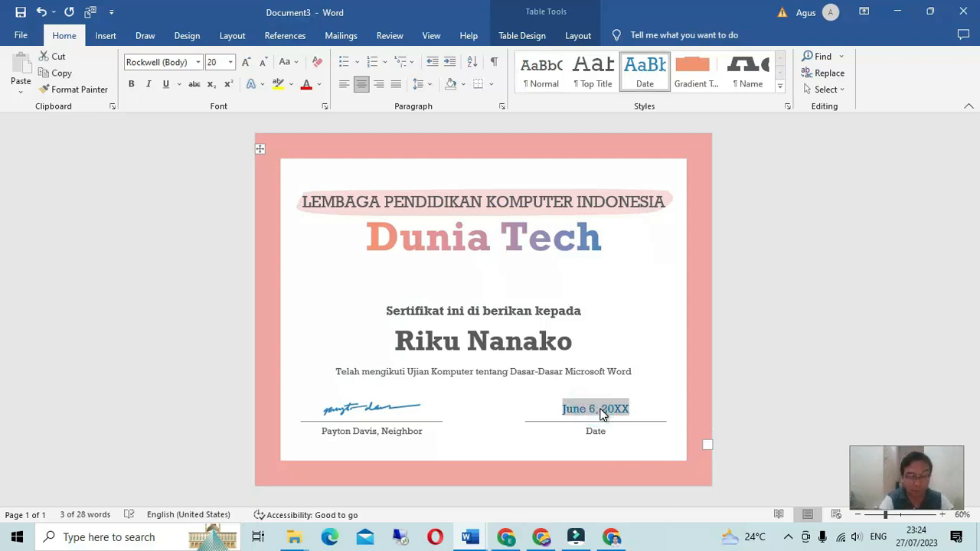
text(28 Juli 202)
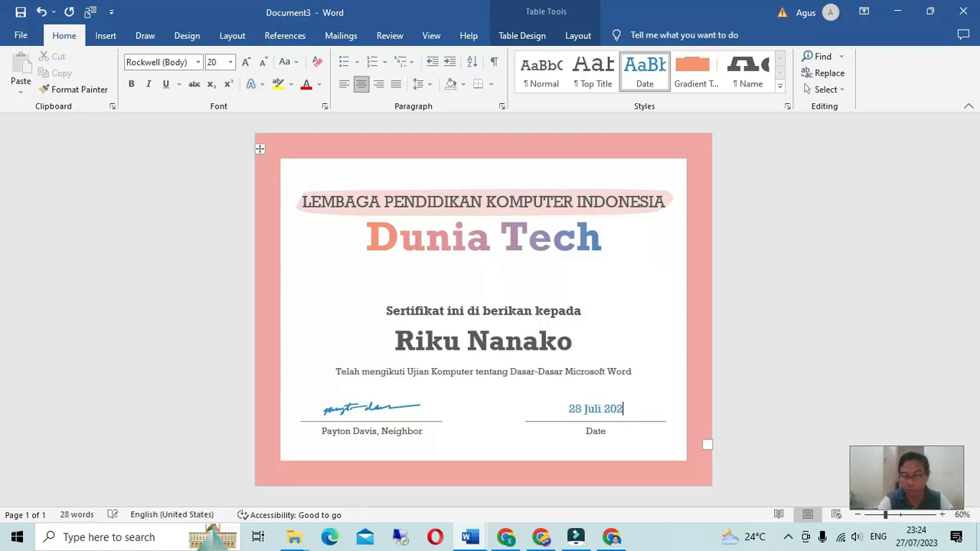
text(3)
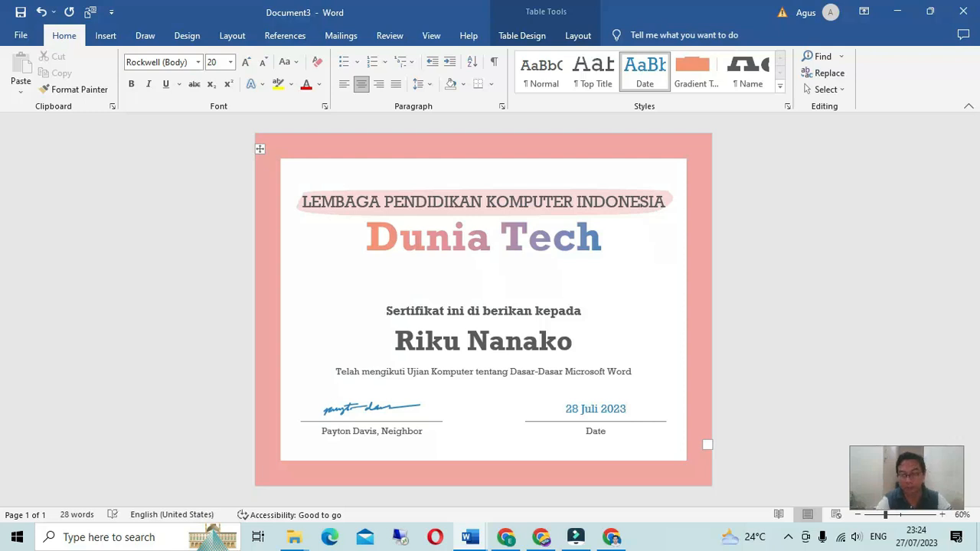
triple_click(371, 434)
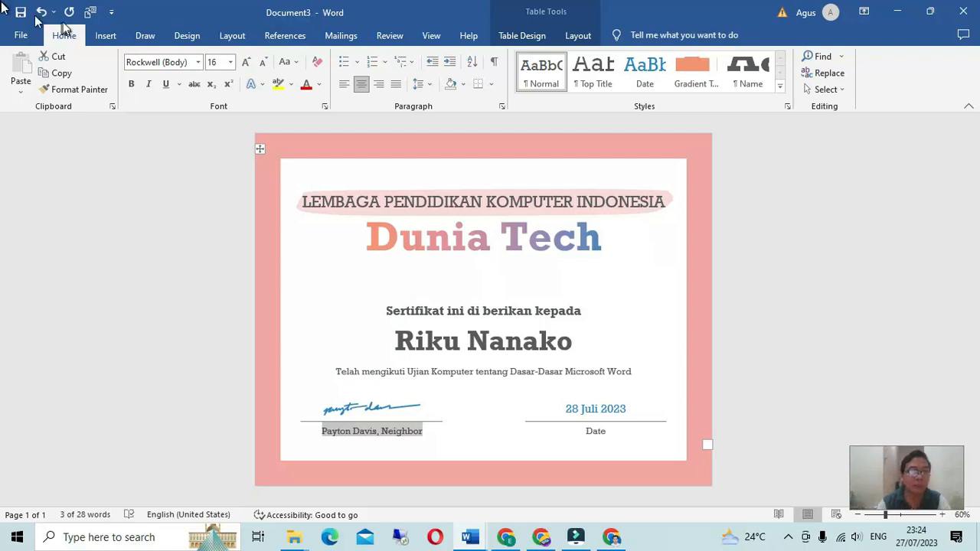
Step: Save As into Documents with the file name 'Sertifikat'
click(21, 36)
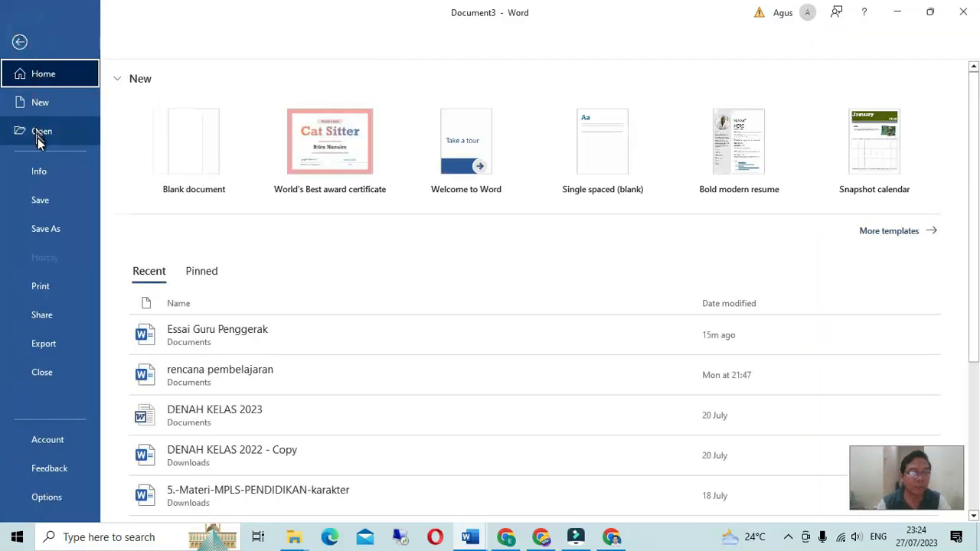
click(45, 227)
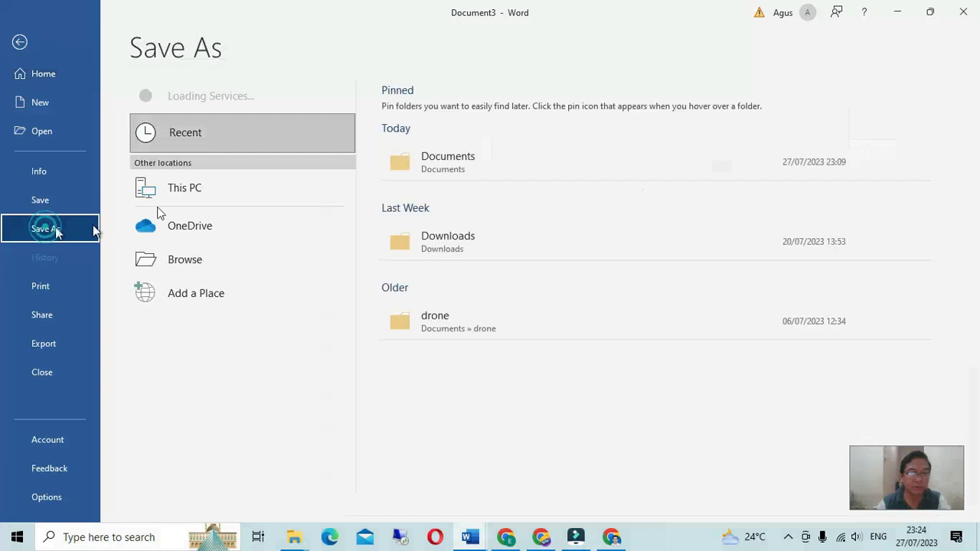
click(408, 177)
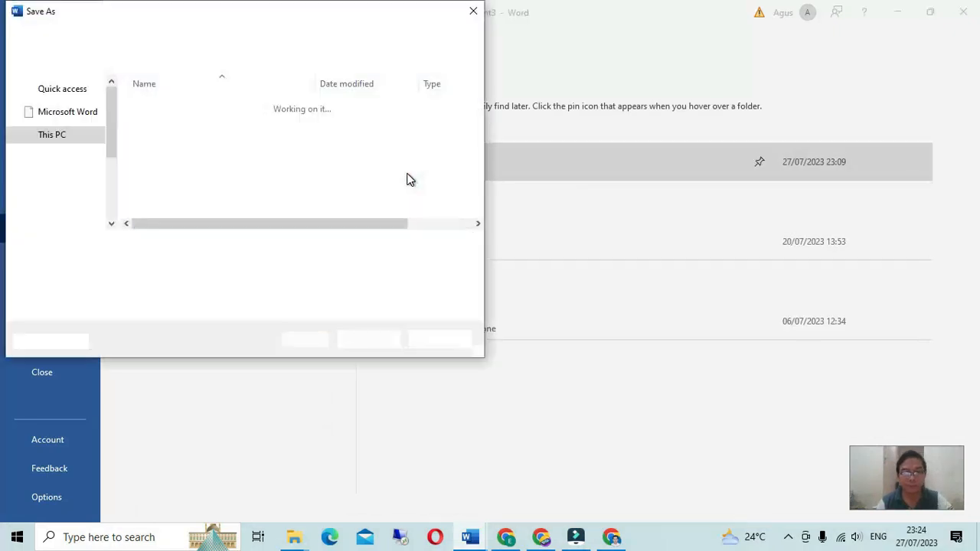
click(175, 245)
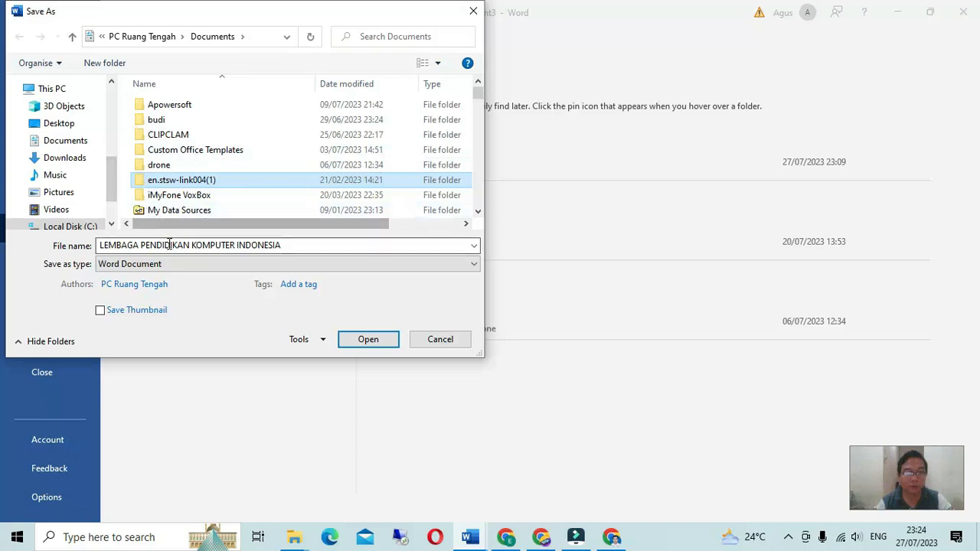
key(ctrl+a)
text(Serti)
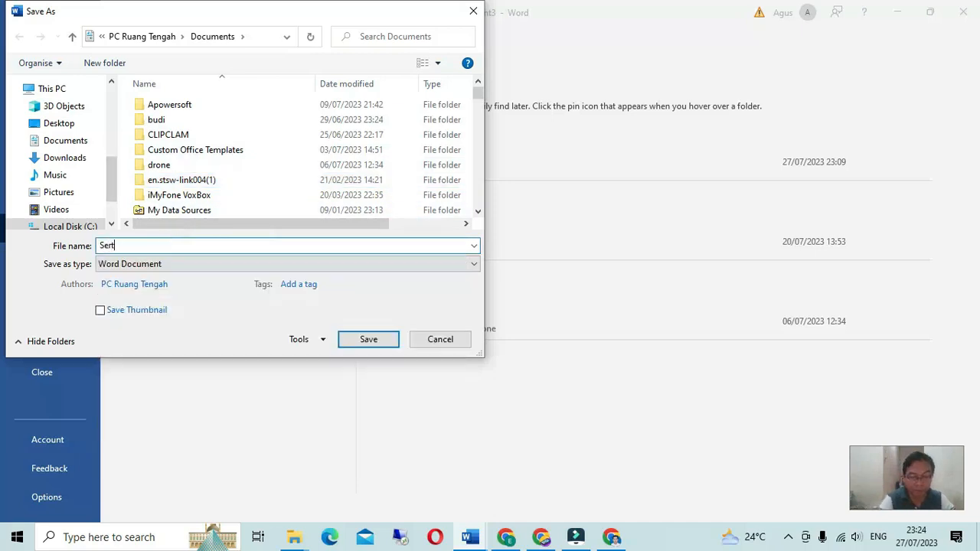
text(fikat)
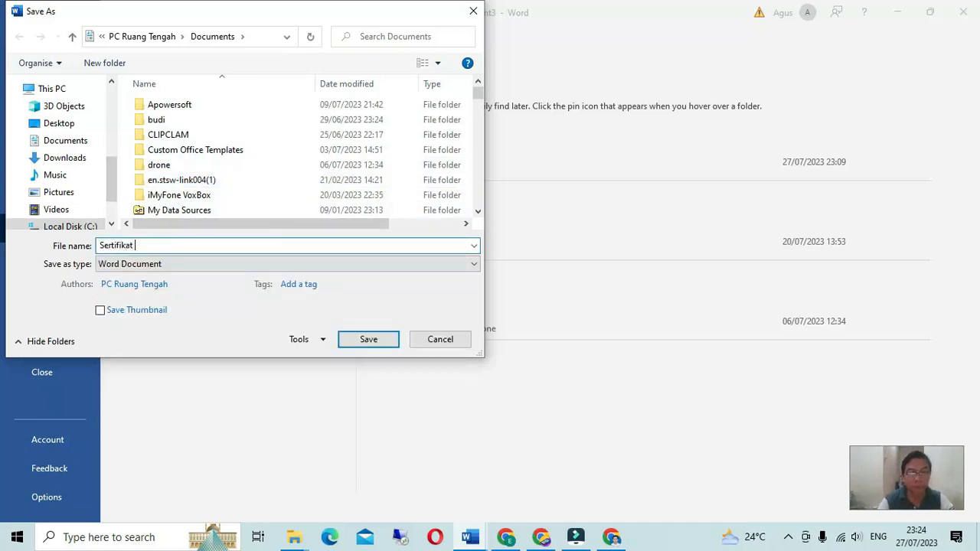
Step: Create a 'sertifikat' folder there and save the certificate inside it
click(87, 66)
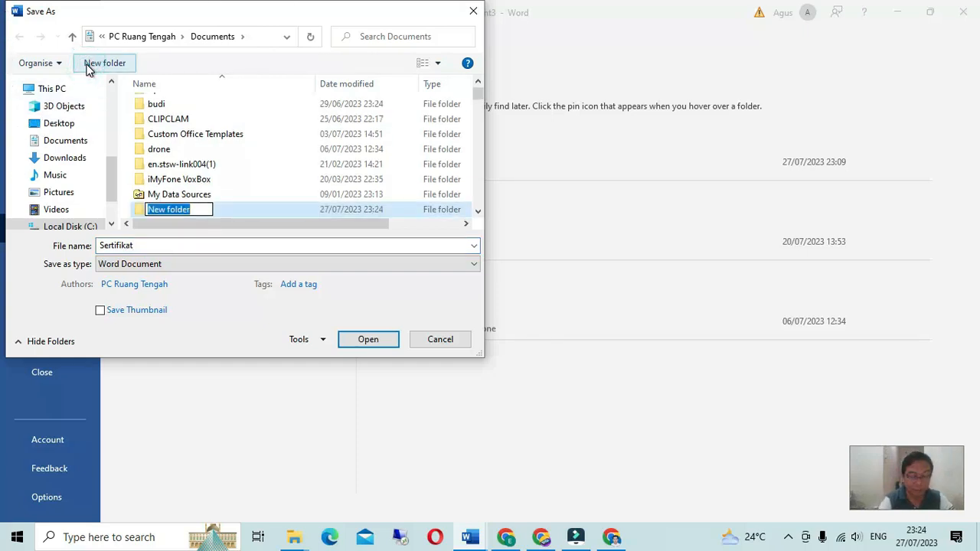
text(sertifikat)
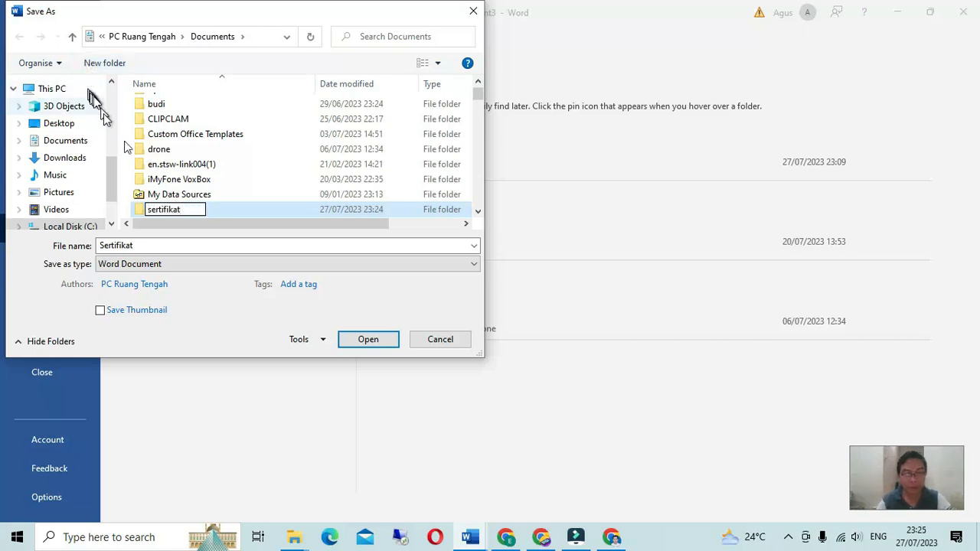
double_click(141, 212)
click(365, 340)
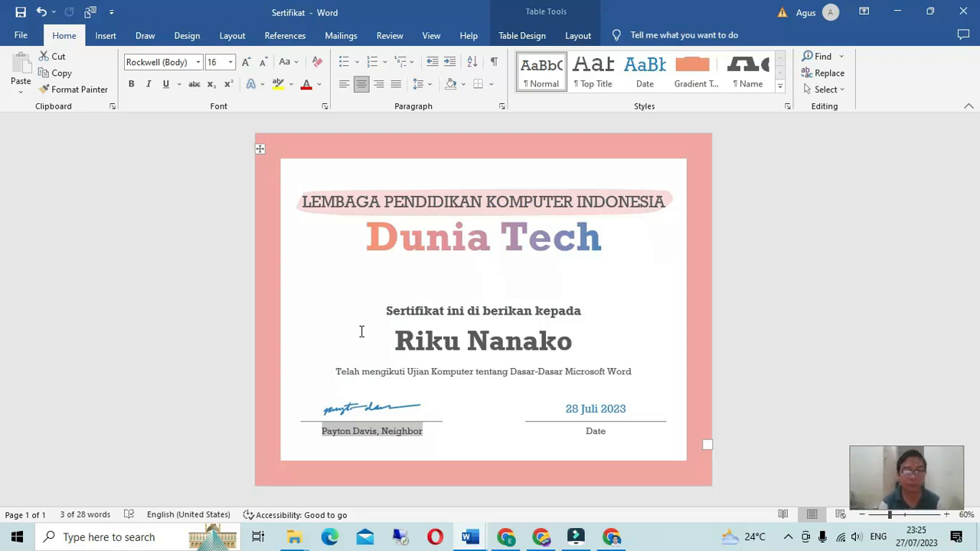
Step: Create a new blank document and zoom the page to 100%
click(22, 35)
click(39, 105)
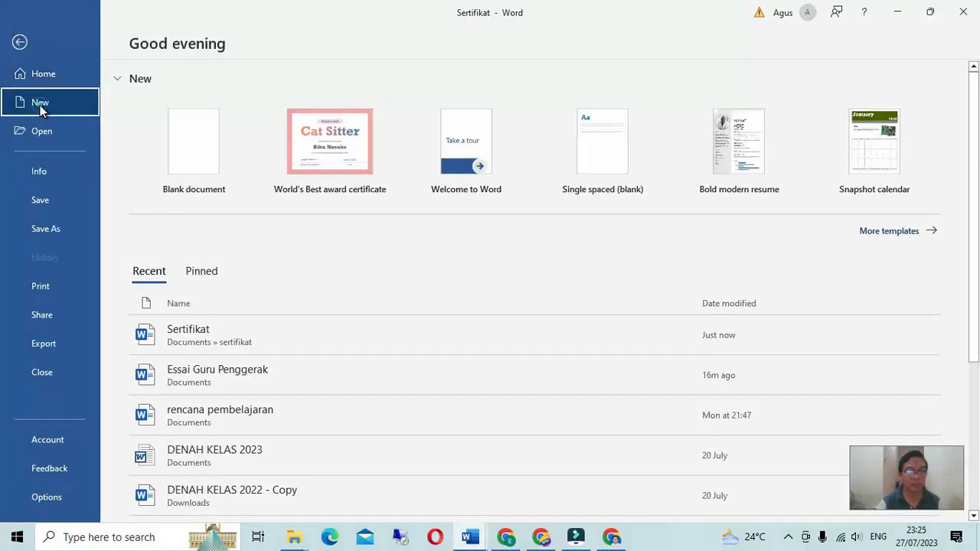
click(194, 166)
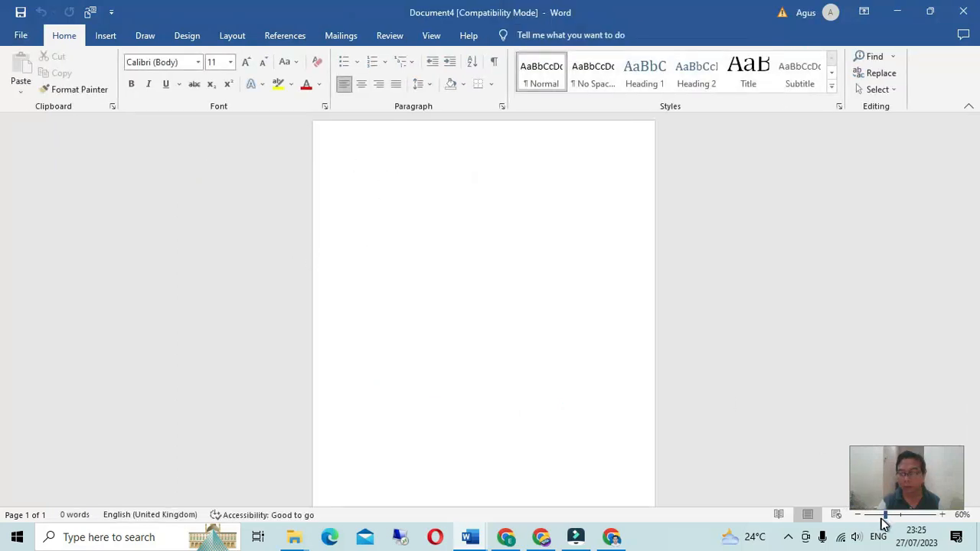
click(944, 517)
click(944, 517)
click(944, 518)
click(944, 517)
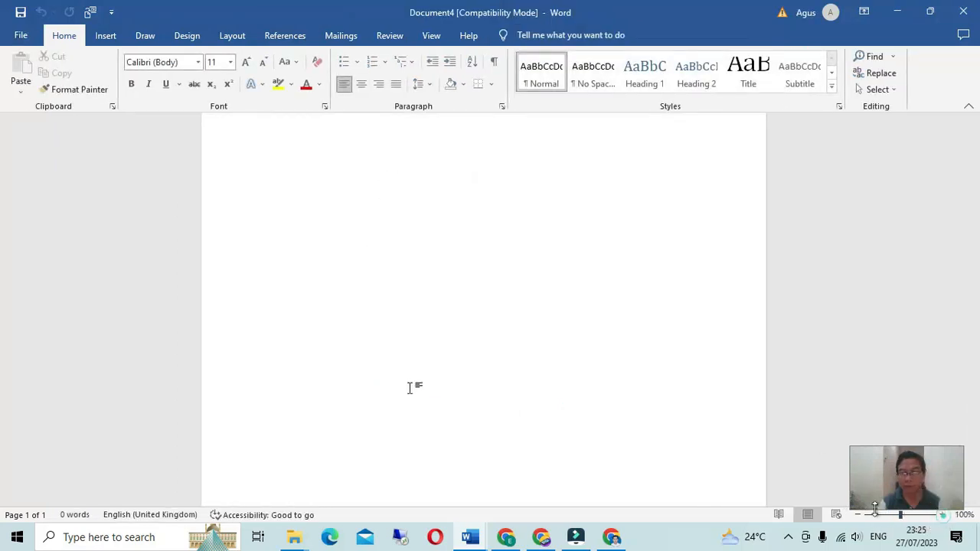
Step: Add empty lines at the top of the page and bring up the Insert Table grid
click(268, 201)
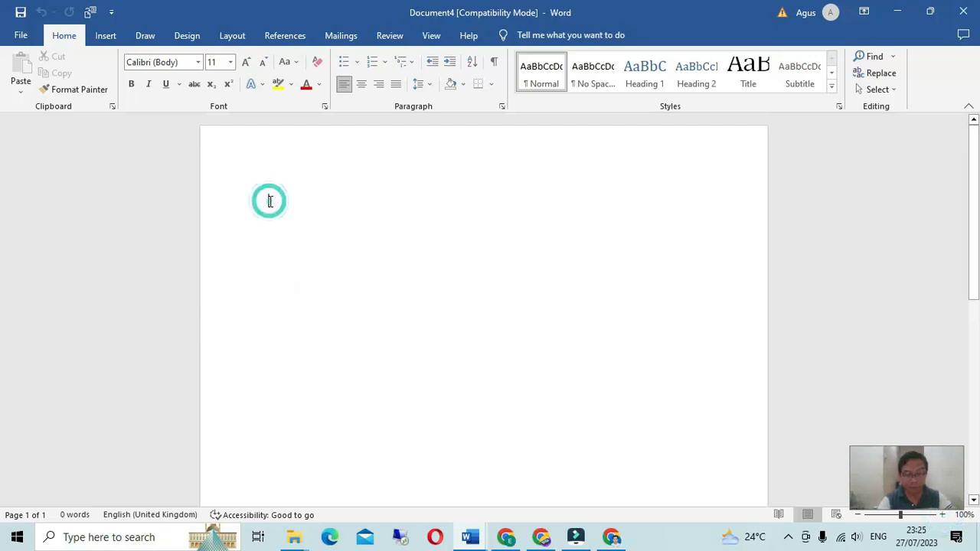
text(No)
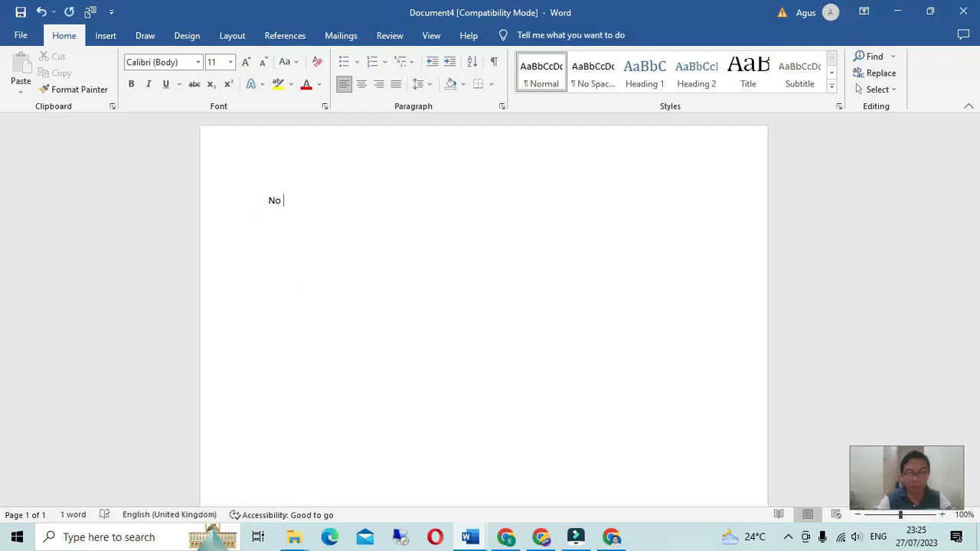
drag(269, 201, 303, 198)
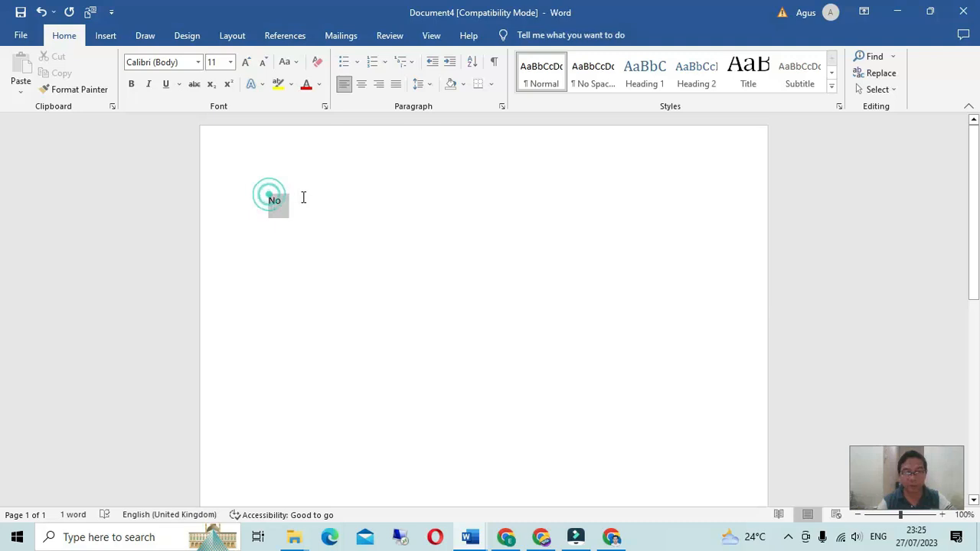
key(BackSpace)
key(Return)
key(Return)
key(Return)
click(282, 184)
click(106, 35)
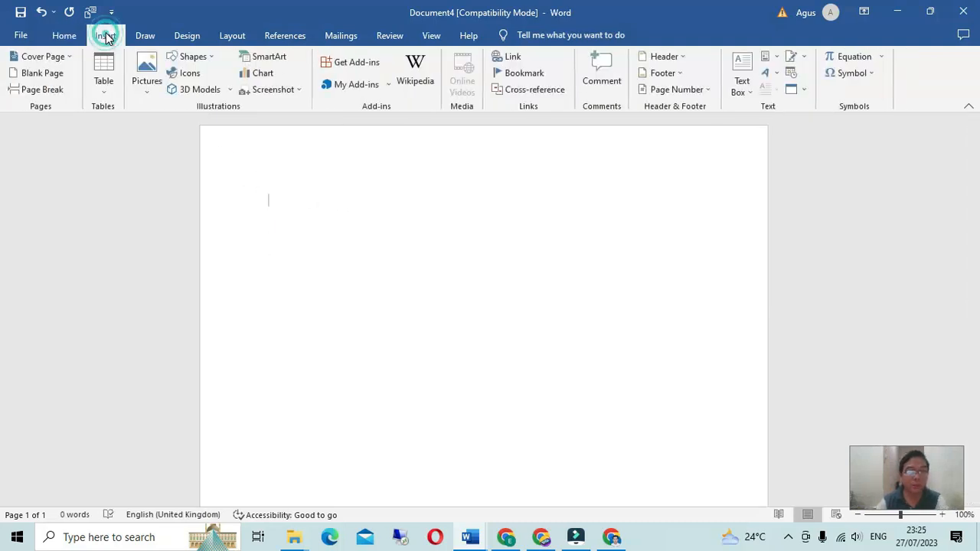
click(104, 90)
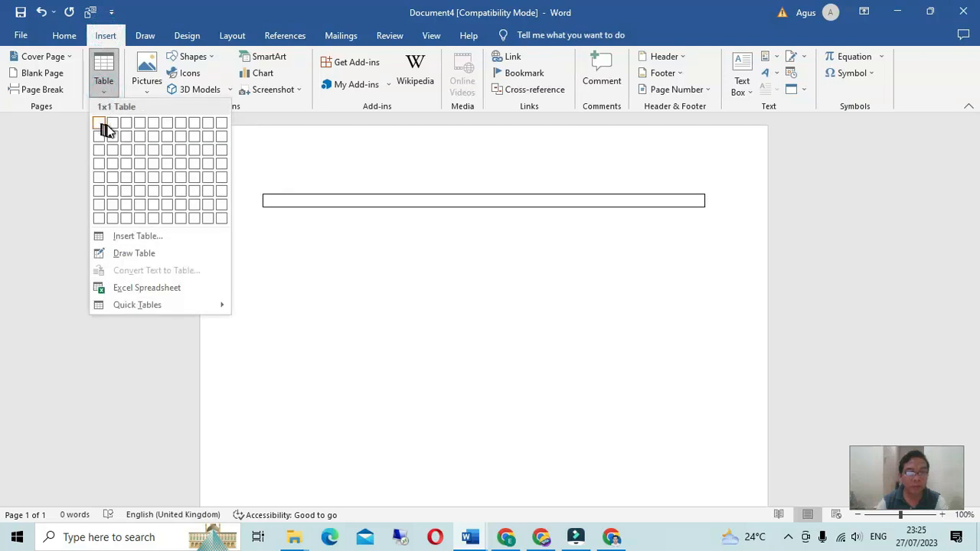
Step: Insert a 3x5 table with headers No, Nama, Instansi and narrow the No column
click(130, 176)
text(S)
key(BackSpace)
text(No)
key(Tab)
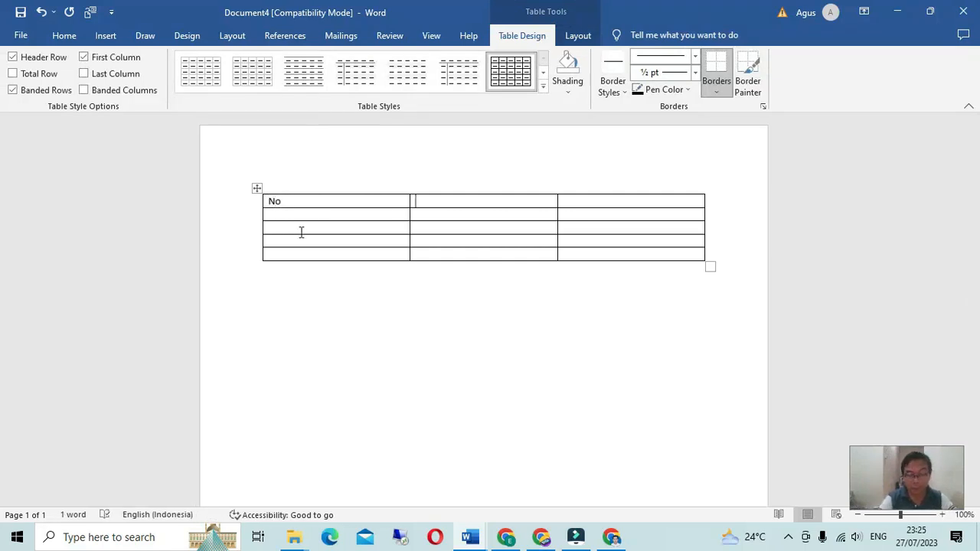
text(Nama)
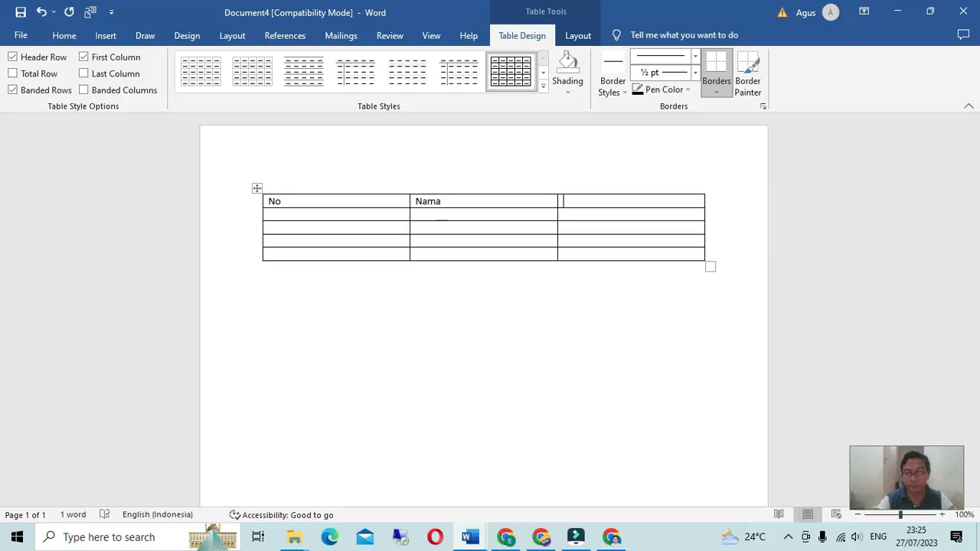
text(Instansi)
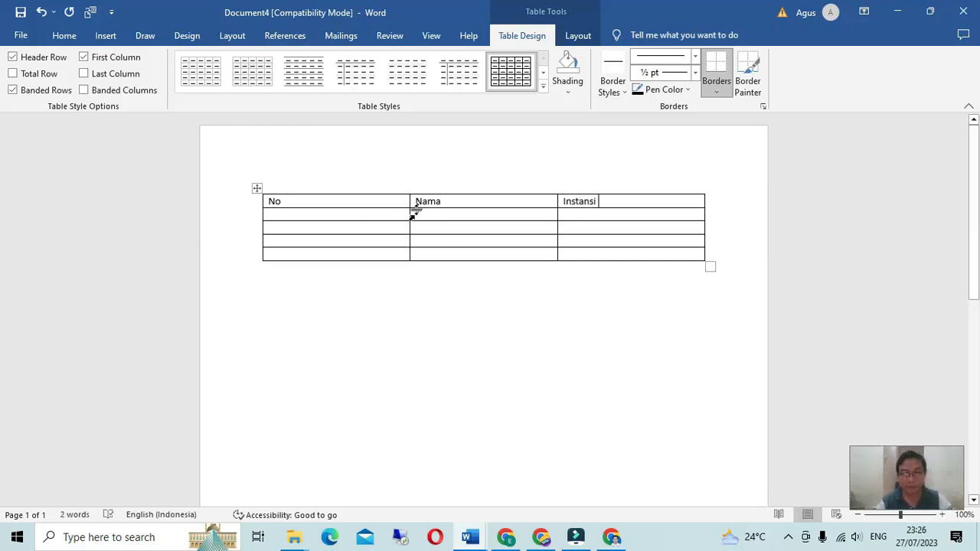
drag(407, 212, 288, 214)
Step: Number the rows 1–4 and enter each recipient's name with schools SMKN 1–4 Madiun
click(273, 214)
text(1)
key(Down)
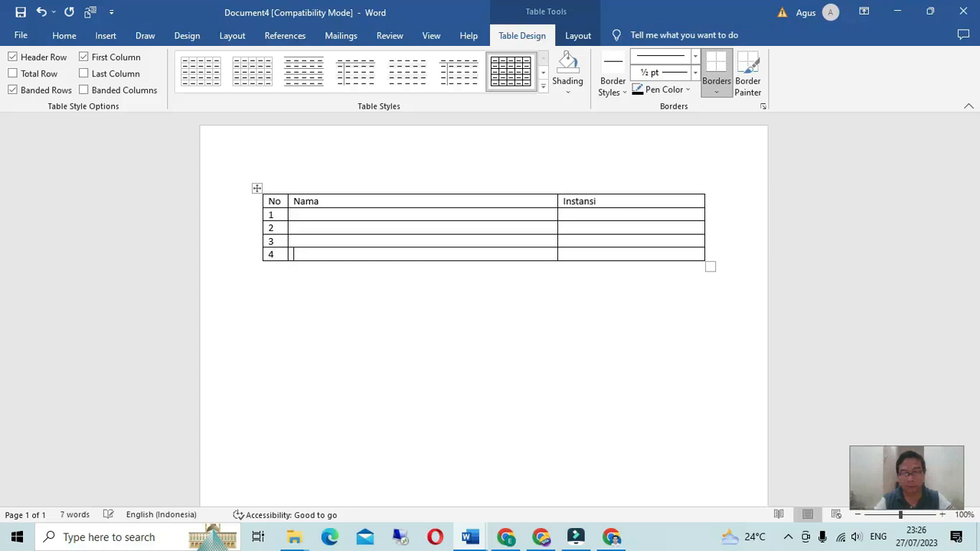
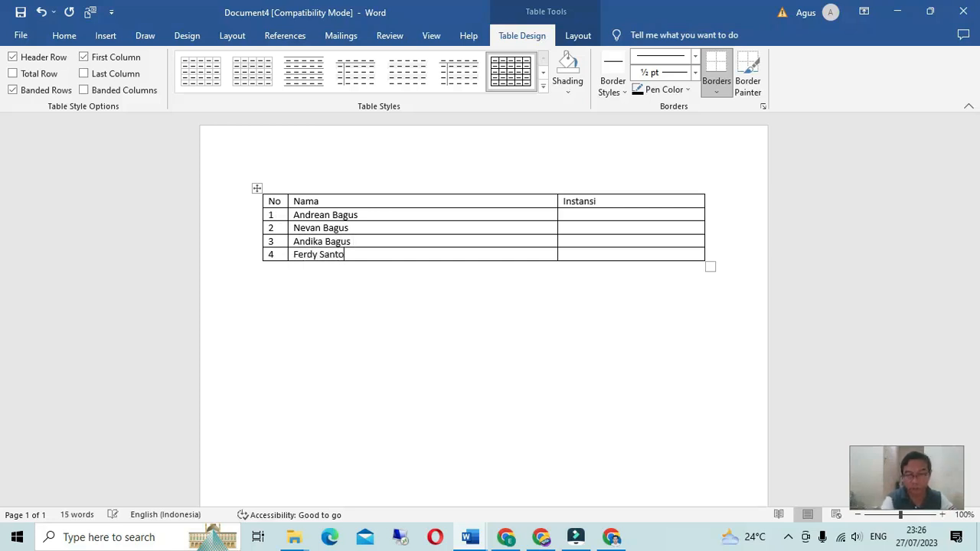
text(SMK 2 )
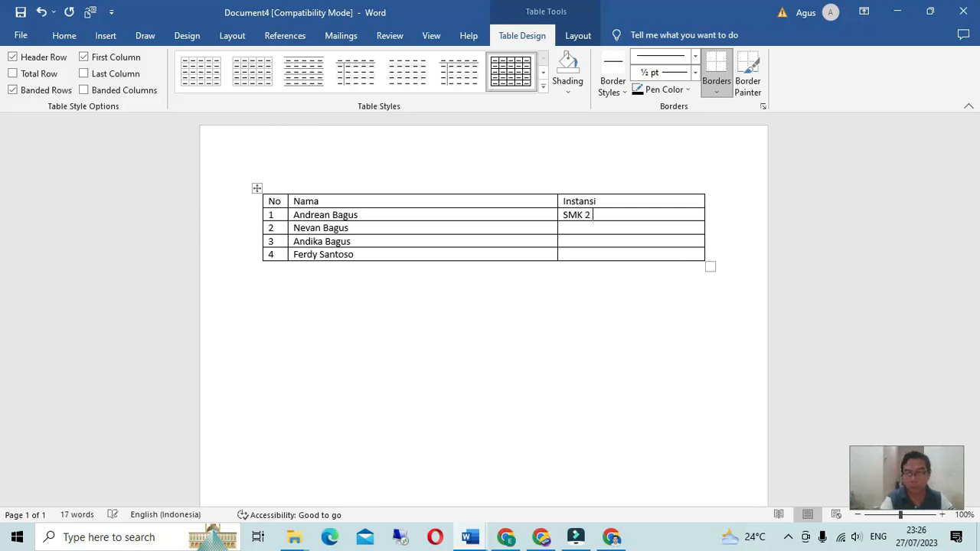
text(N 2 Madi)
text(SMKN)
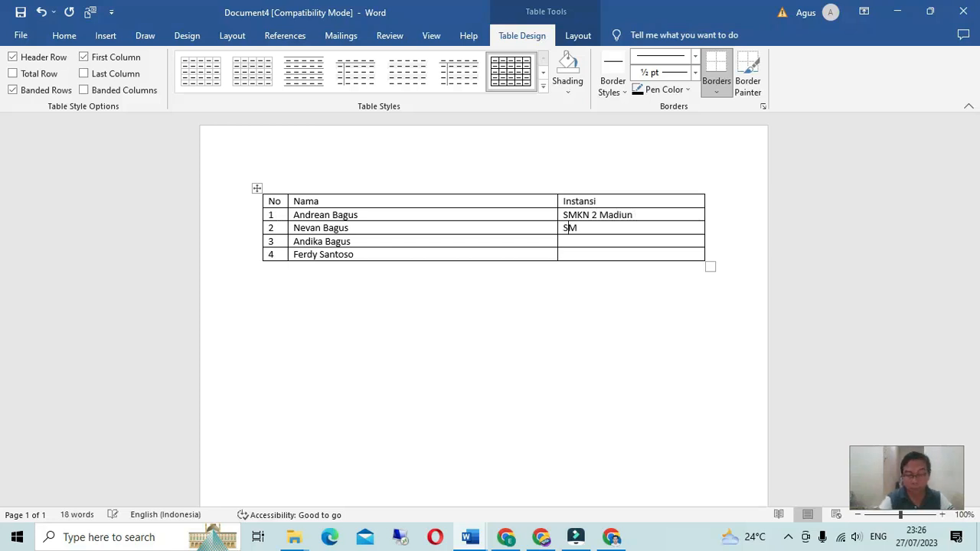
text( 1 Madiu)
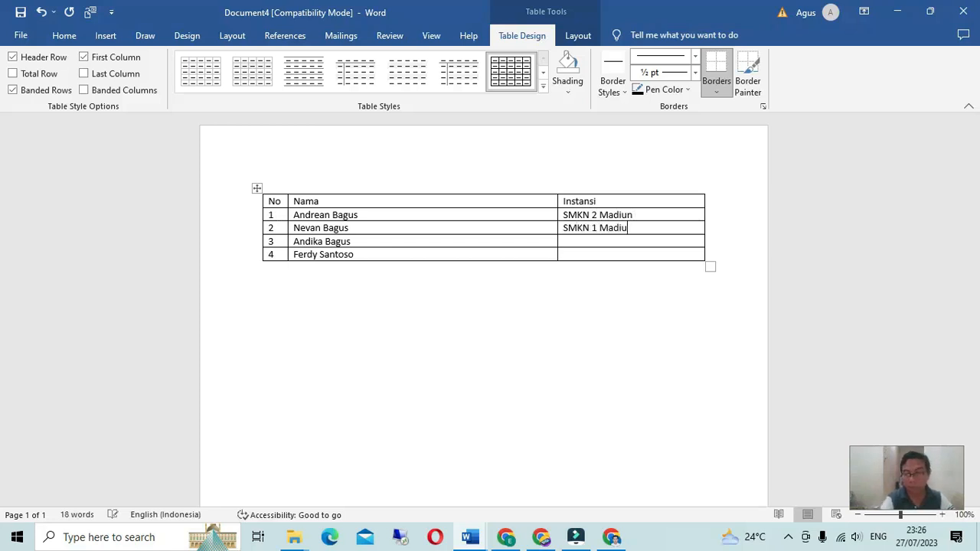
text(SMKN 3 Madiu)
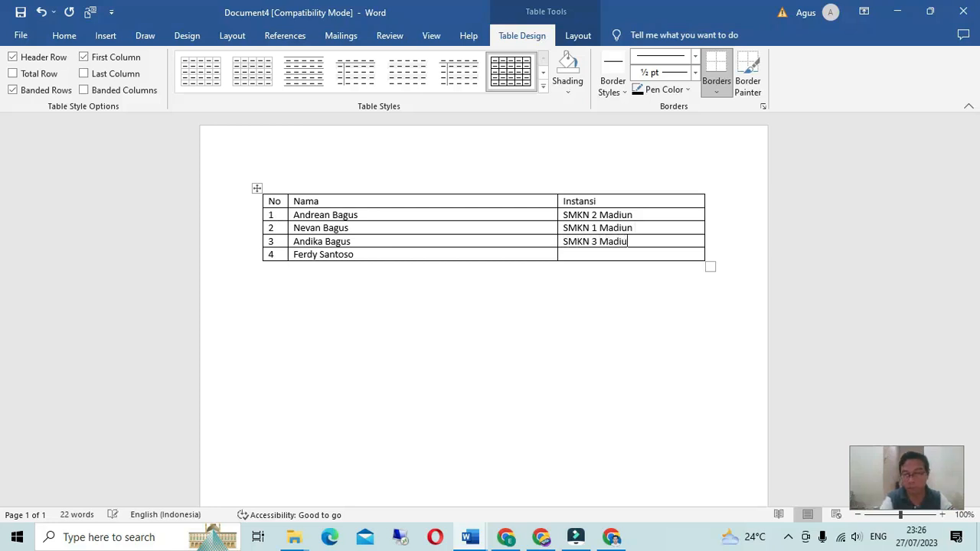
text(SMKN)
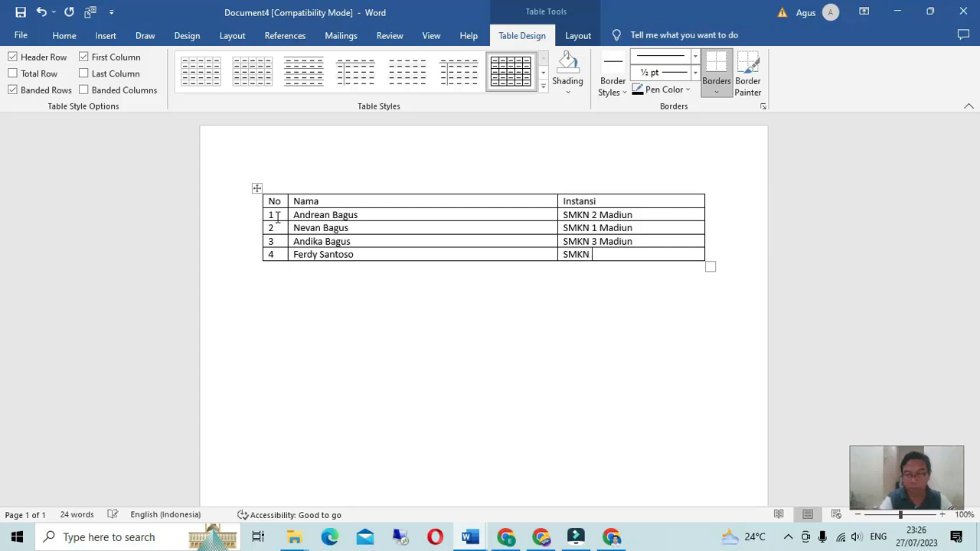
text( 4 Madiun)
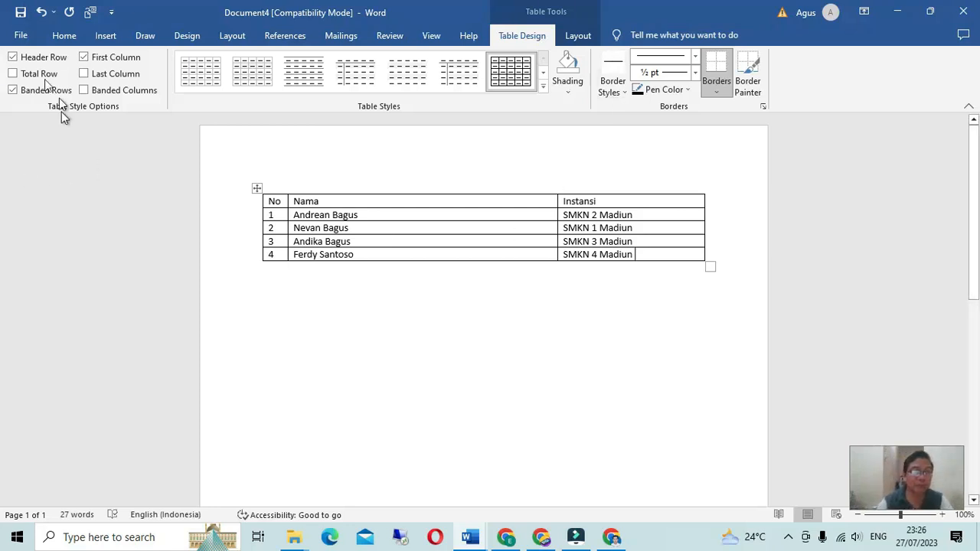
Step: Save the table as 'data base' in the sertifikat folder, accepting the newest file format
click(20, 35)
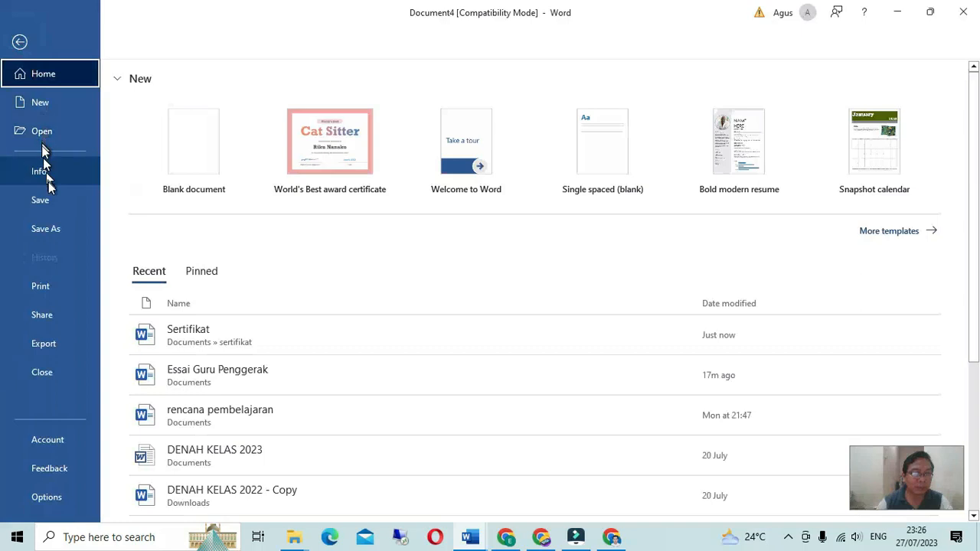
click(46, 229)
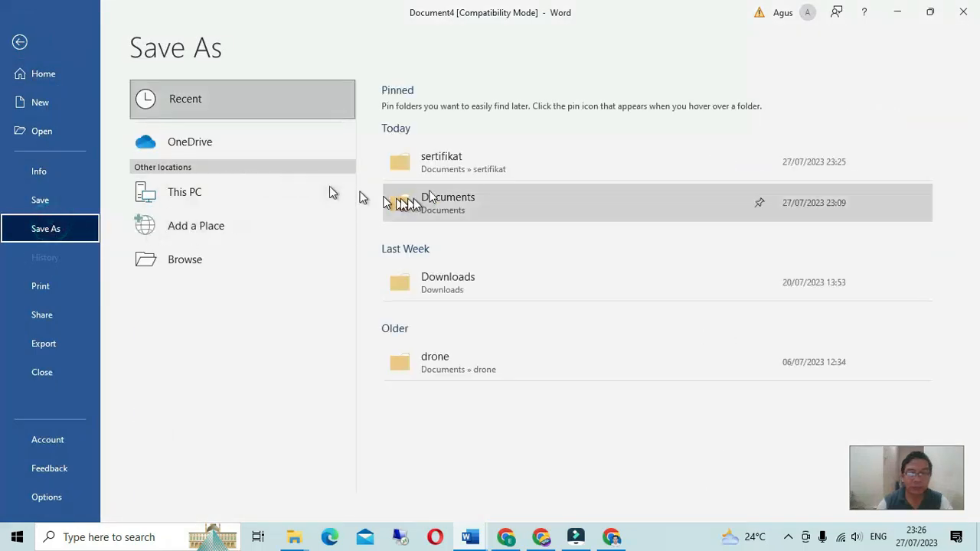
click(461, 166)
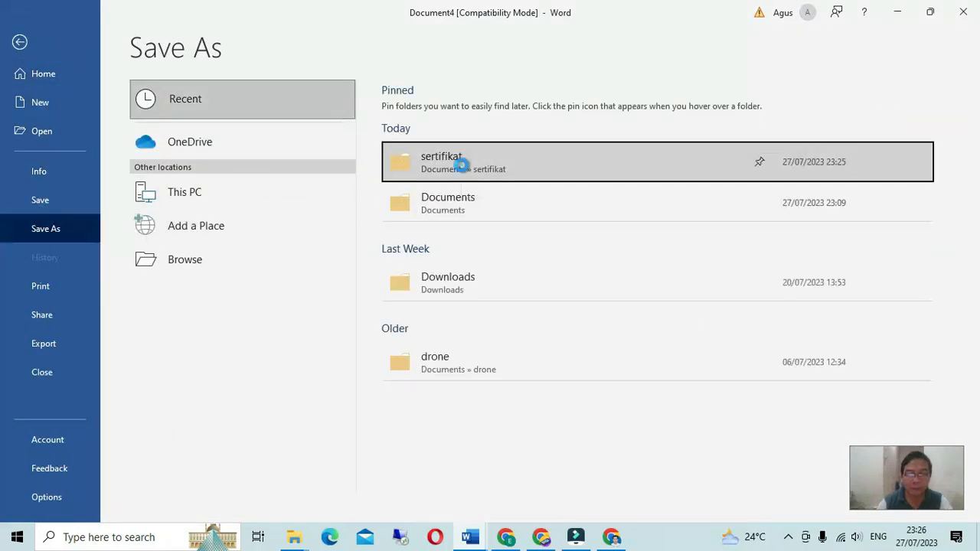
double_click(171, 248)
text(data simpa)
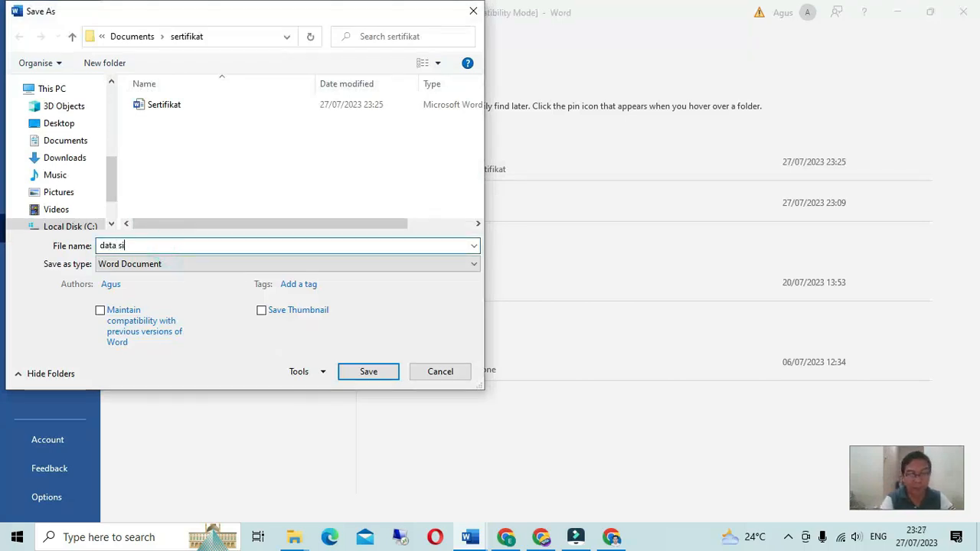
key(BackSpace)
key(BackSpace)
key(BackSpace)
text(base)
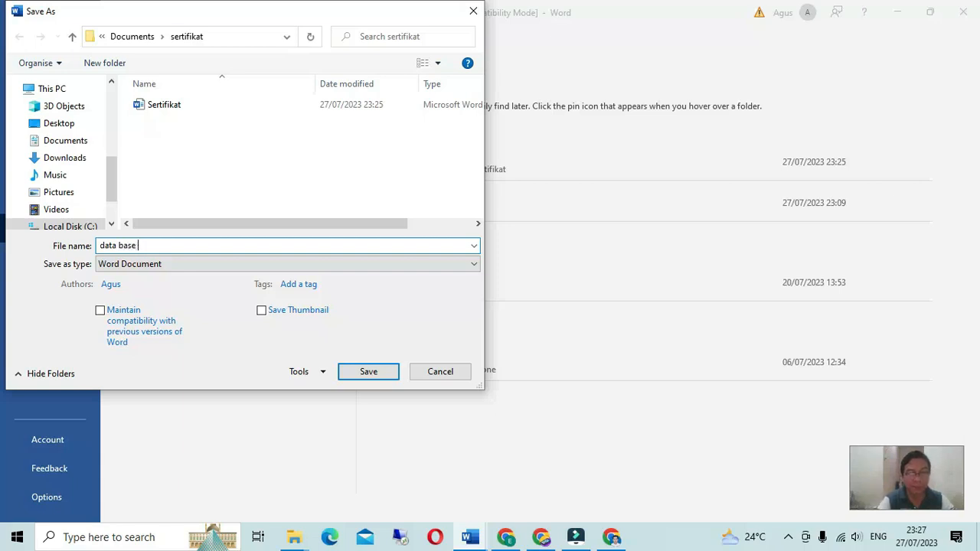
click(351, 373)
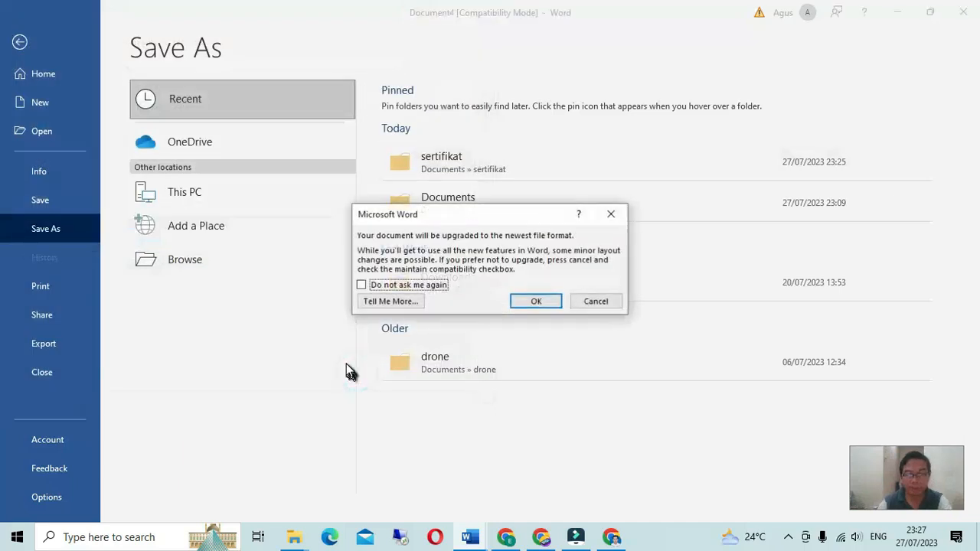
click(528, 302)
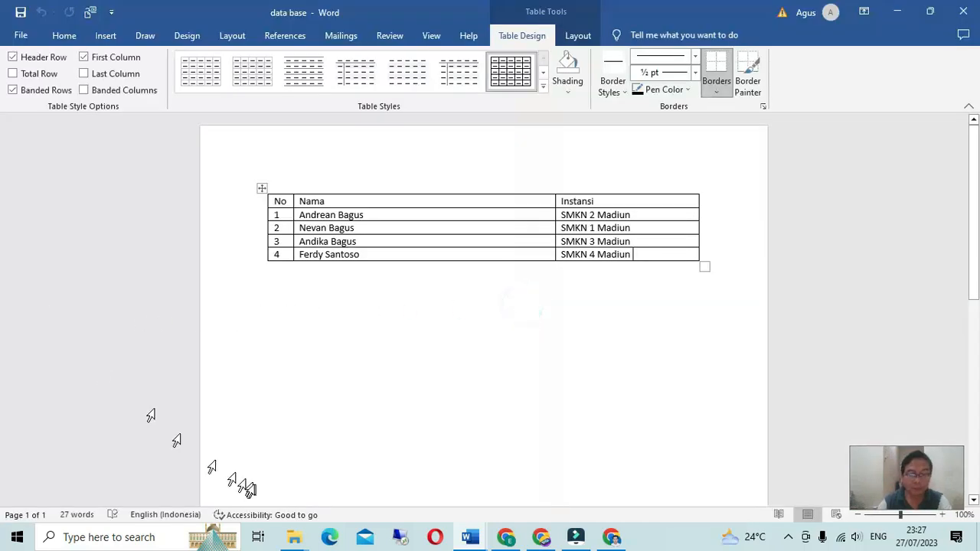
click(289, 538)
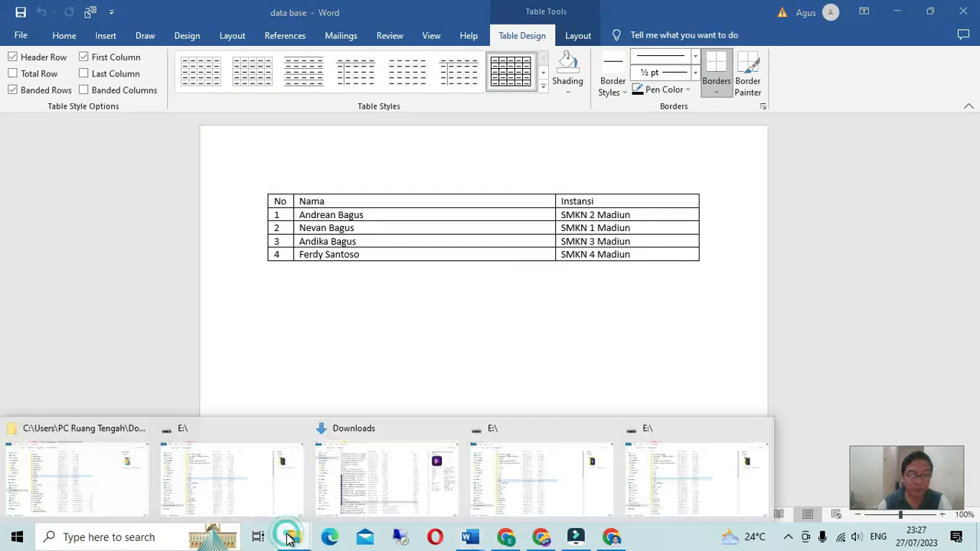
Step: In File Explorer, open Documents > sertifikat to see the data base and Sertifikat files
click(244, 494)
click(54, 135)
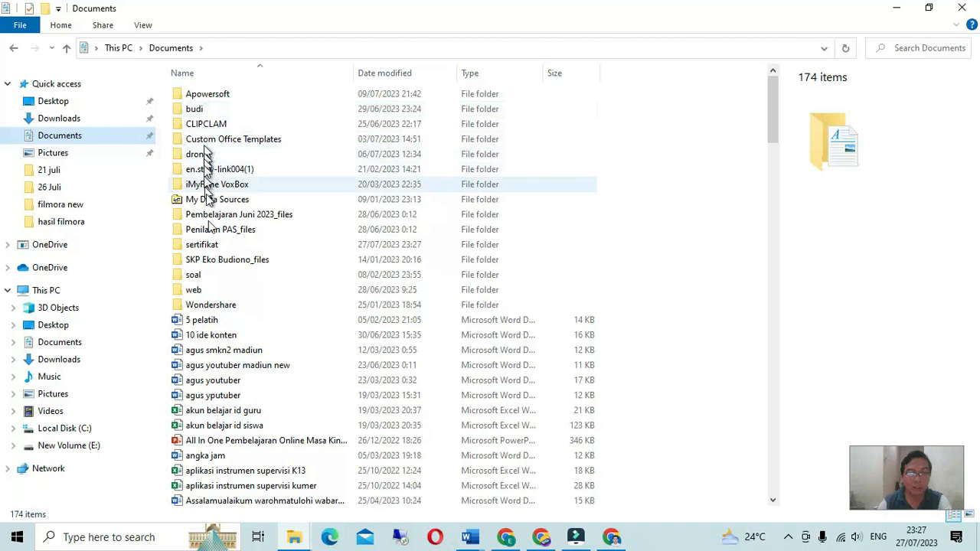
double_click(222, 245)
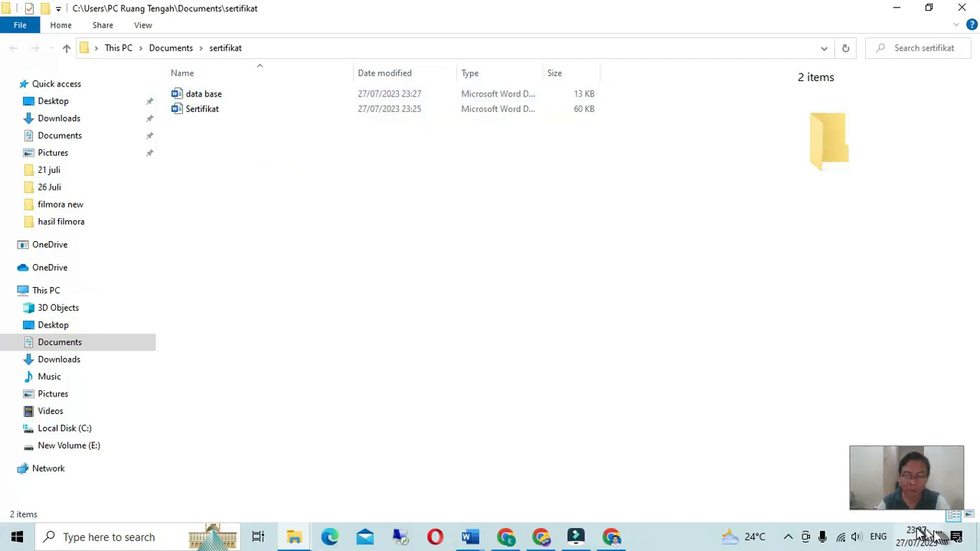
mouse_move(471, 541)
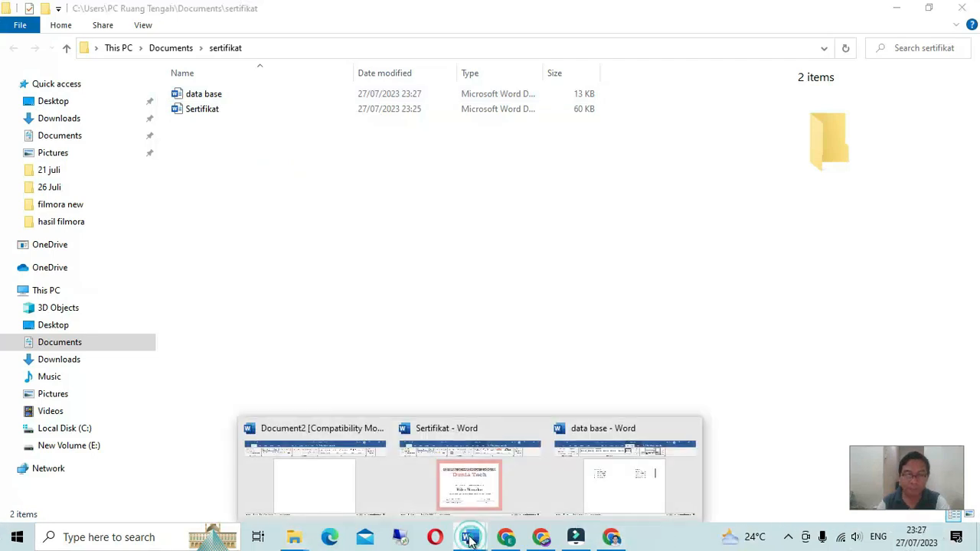
mouse_move(435, 503)
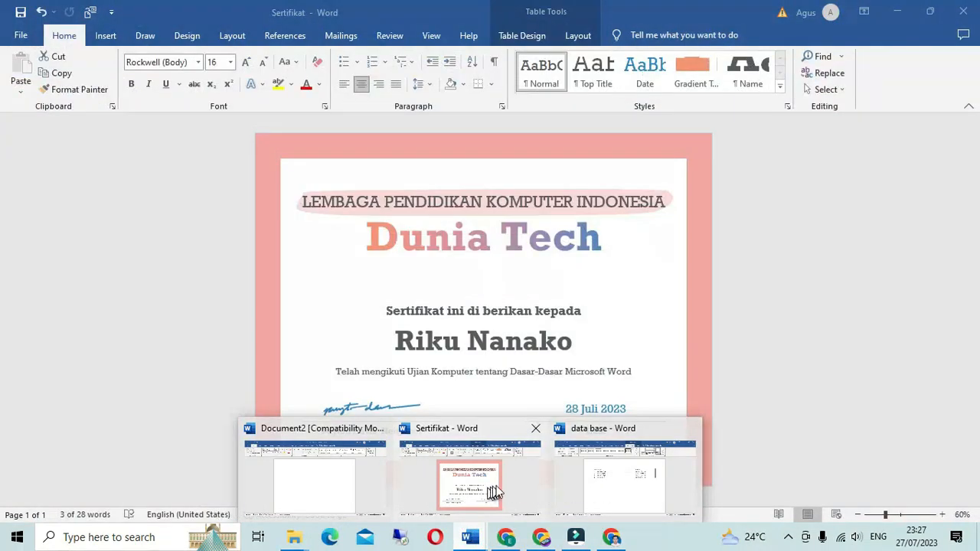
mouse_move(607, 490)
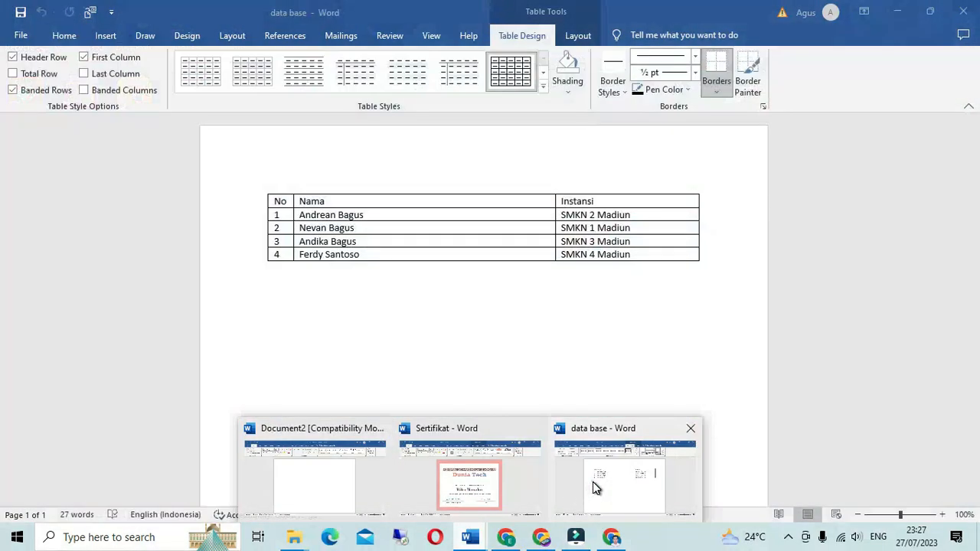
Step: Close the data base document and the blank Document2, then bring Sertifikat to the front
click(595, 489)
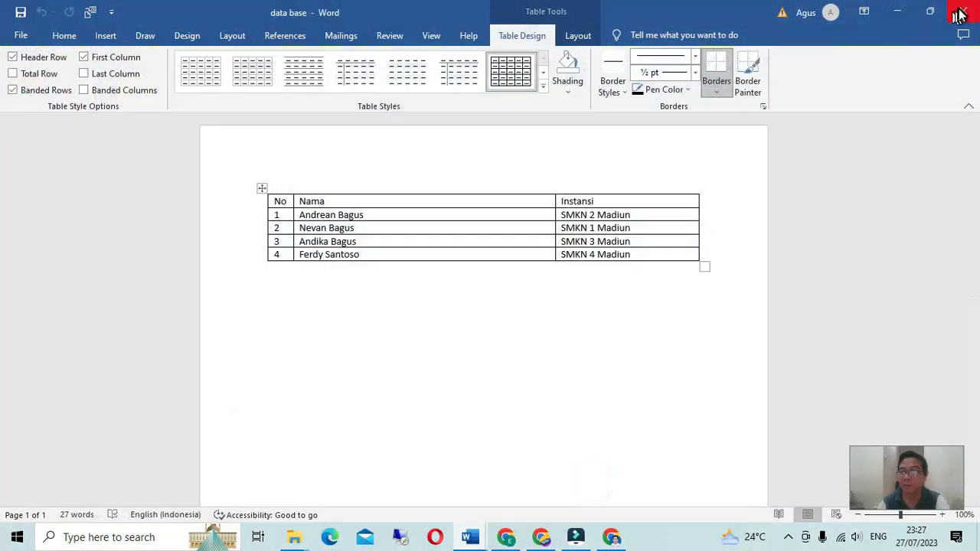
click(22, 35)
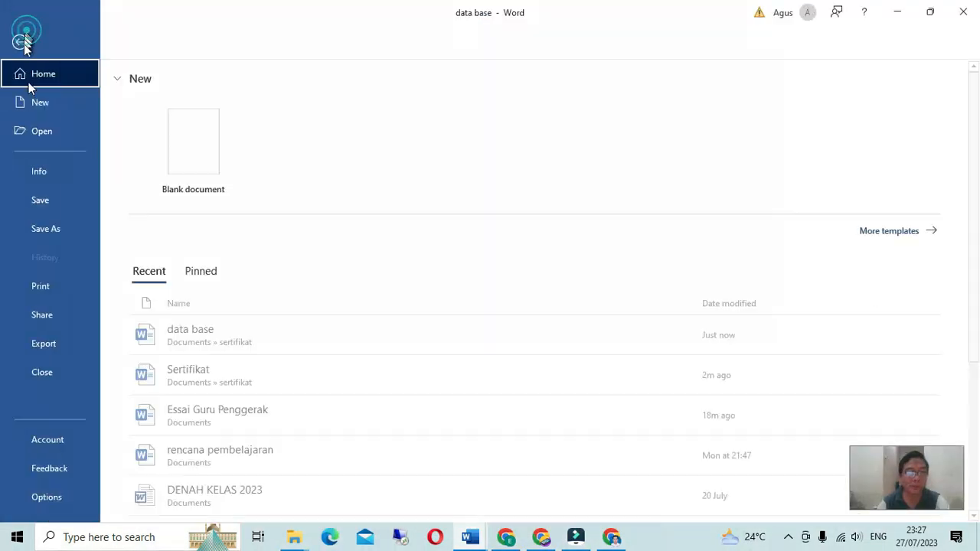
click(51, 370)
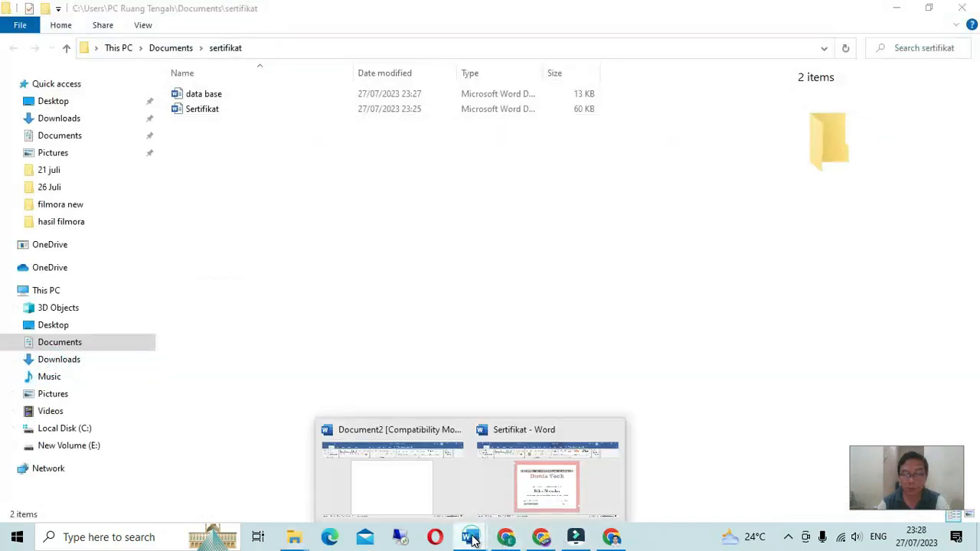
click(408, 502)
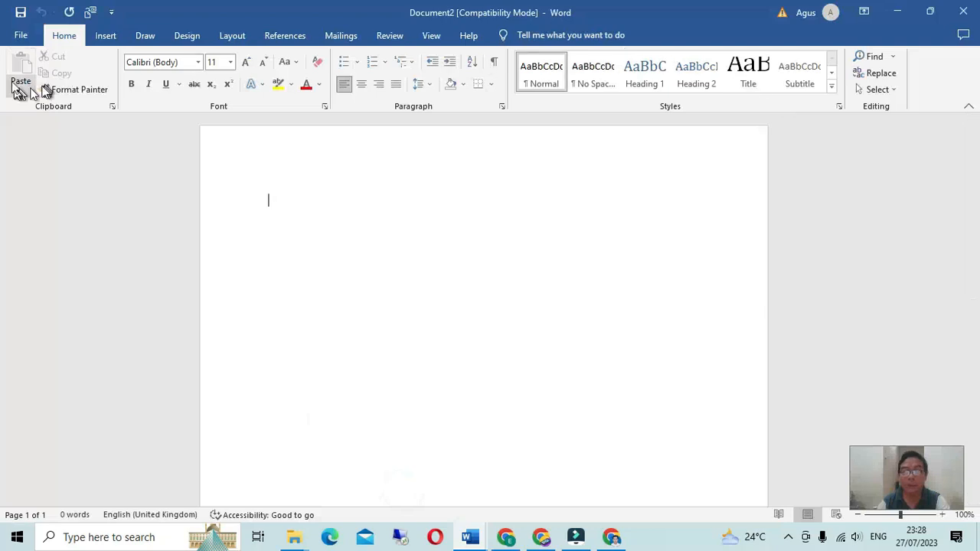
click(19, 38)
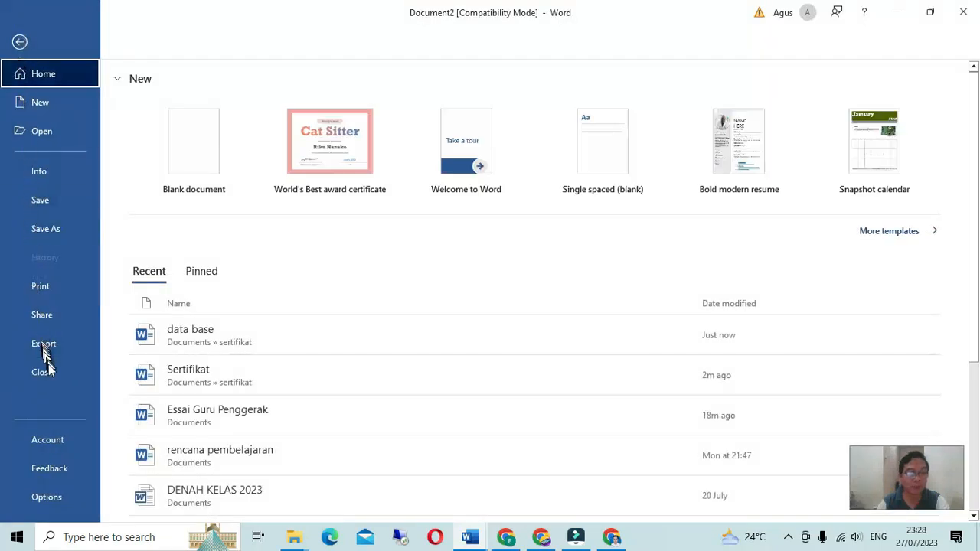
click(51, 371)
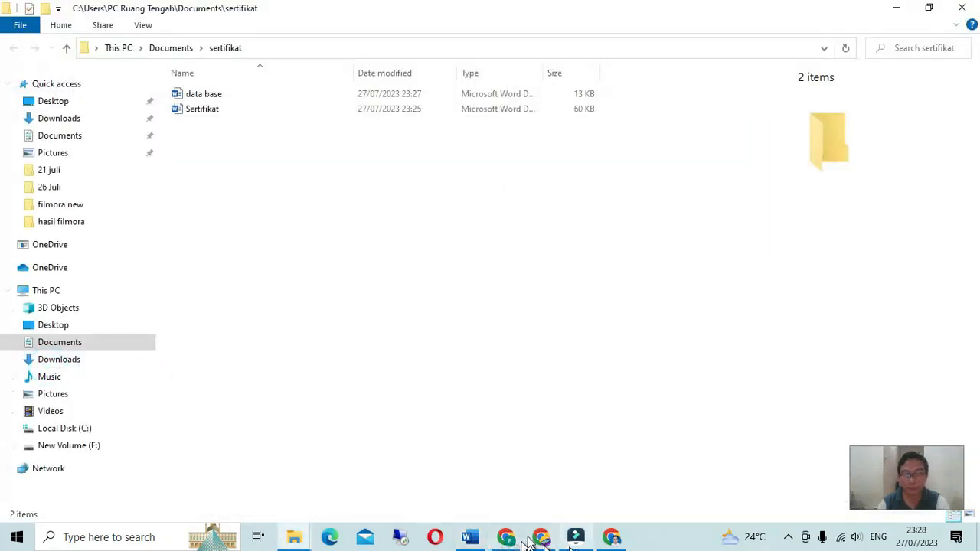
click(476, 536)
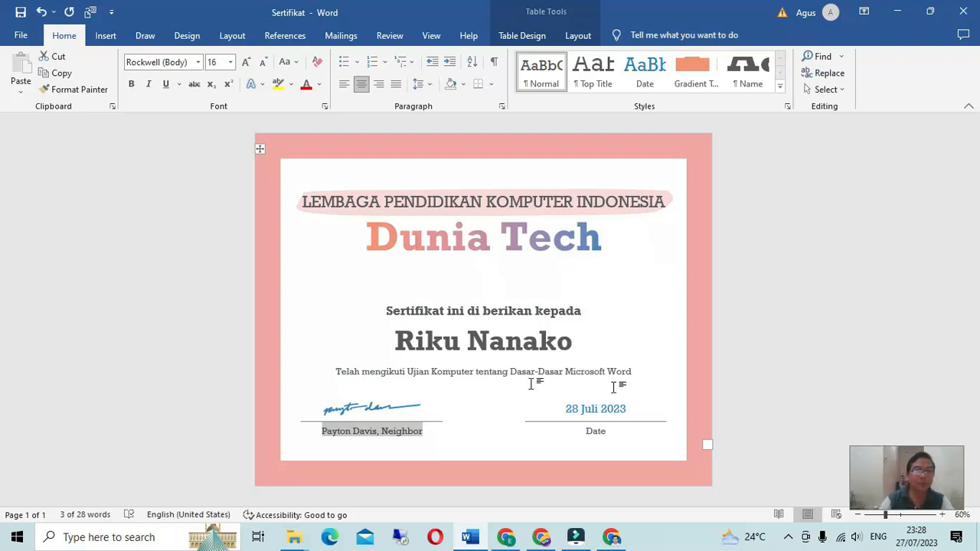
Step: Launch the Step-by-Step Mail Merge Wizard with Letters and the current document, advancing to recipients
click(335, 37)
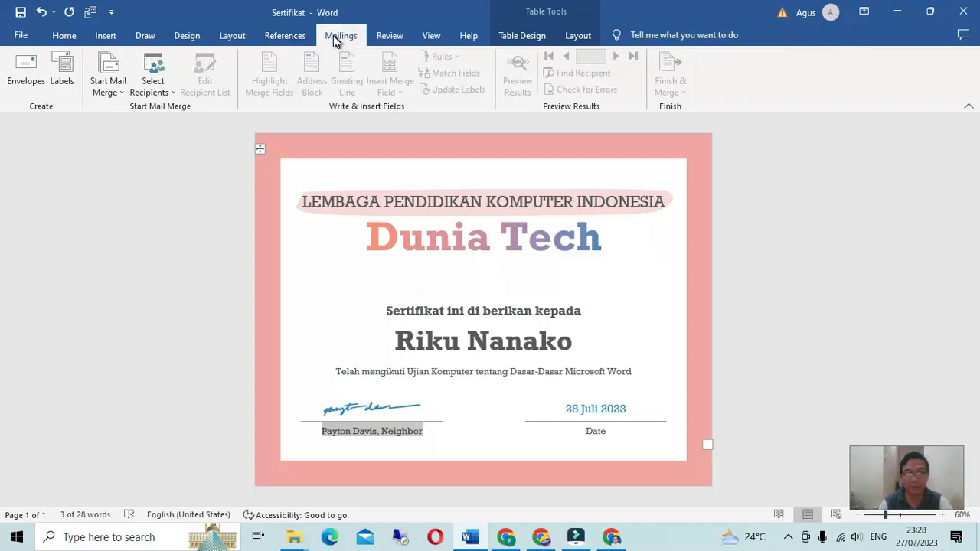
click(119, 93)
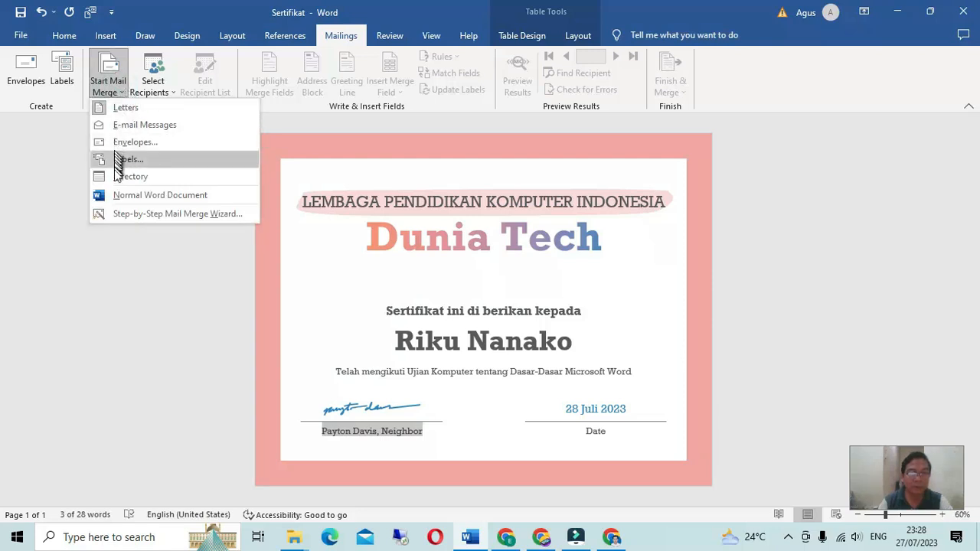
click(124, 214)
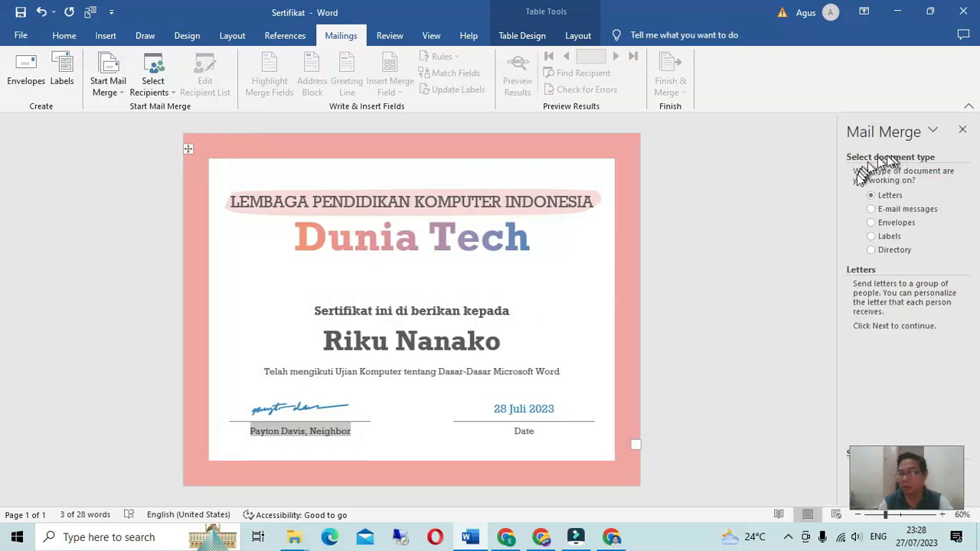
click(872, 195)
click(921, 464)
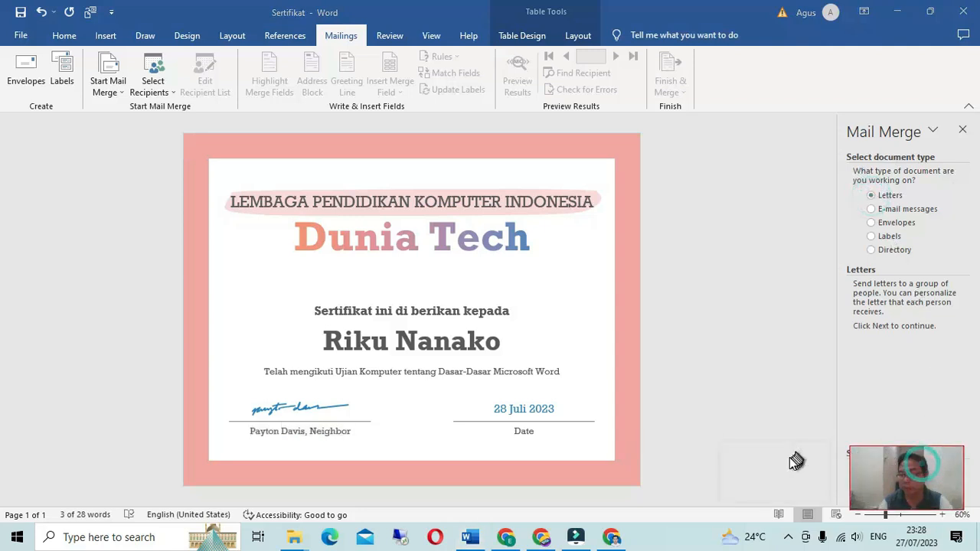
drag(796, 460, 795, 460)
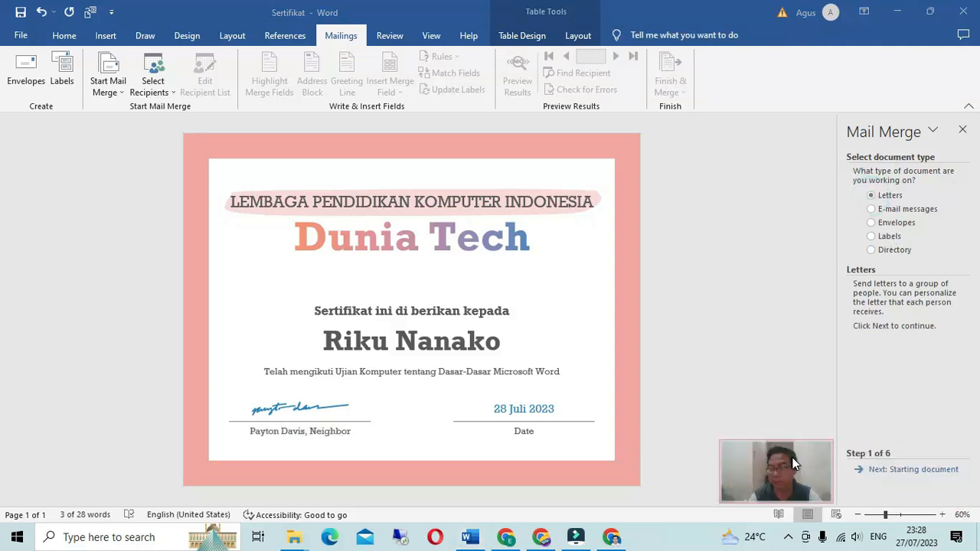
click(880, 475)
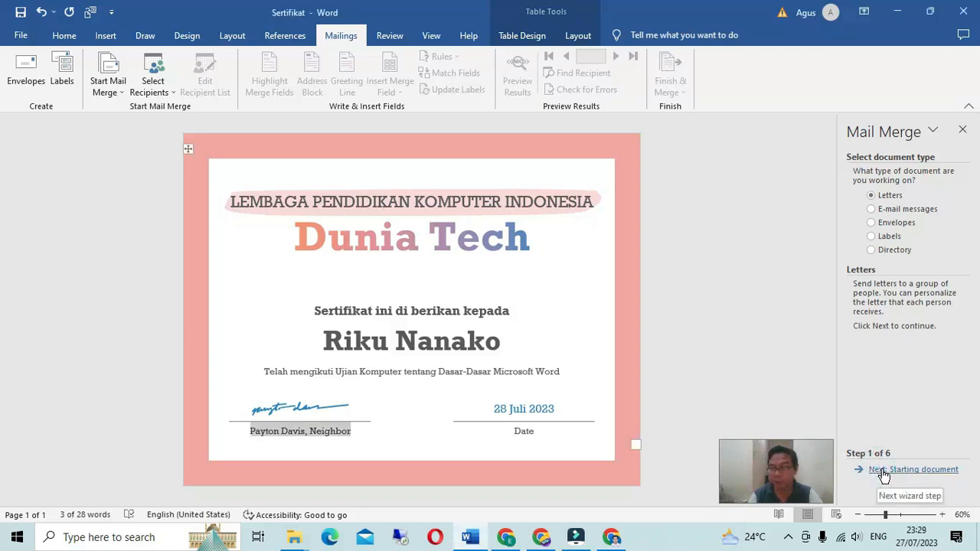
click(883, 473)
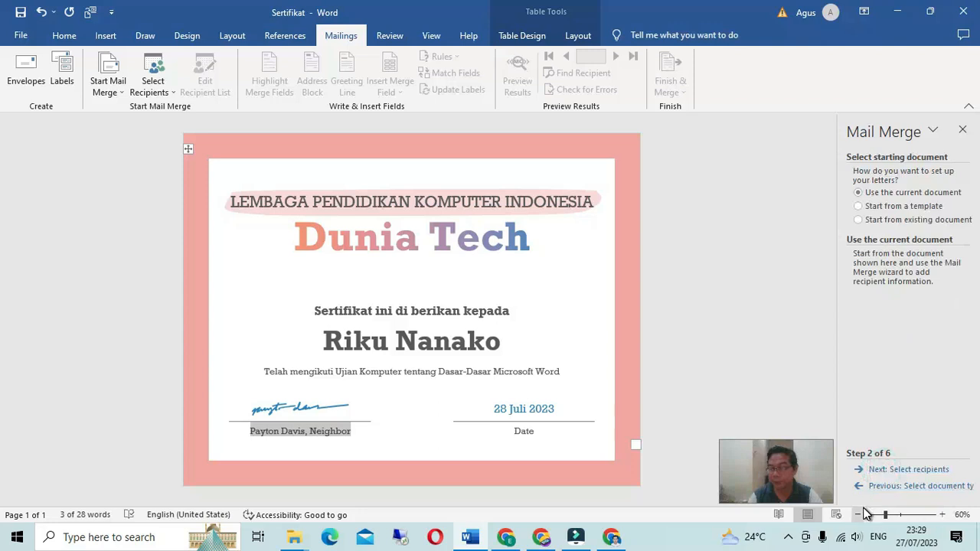
click(885, 470)
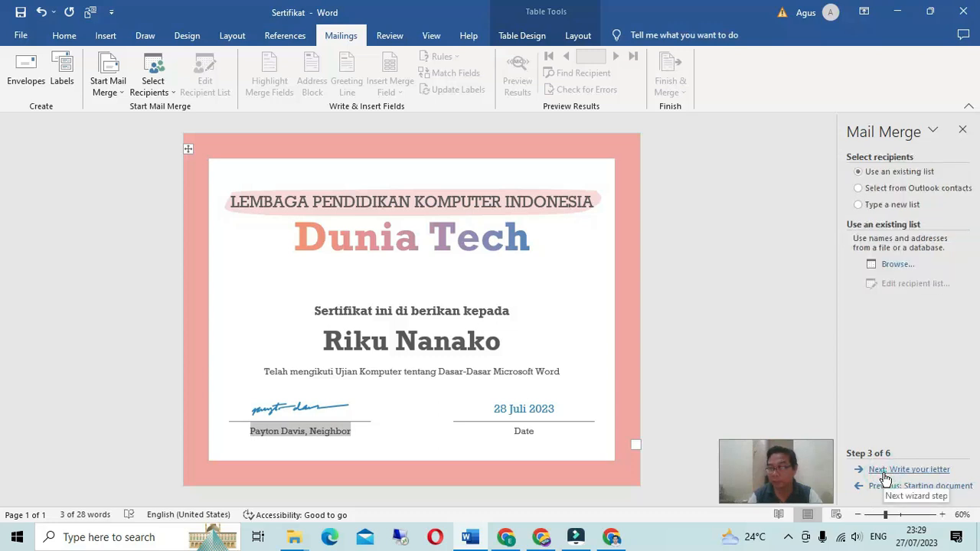
Step: Browse to Documents > sertifikat, open data base, and confirm the four-recipient list
click(884, 471)
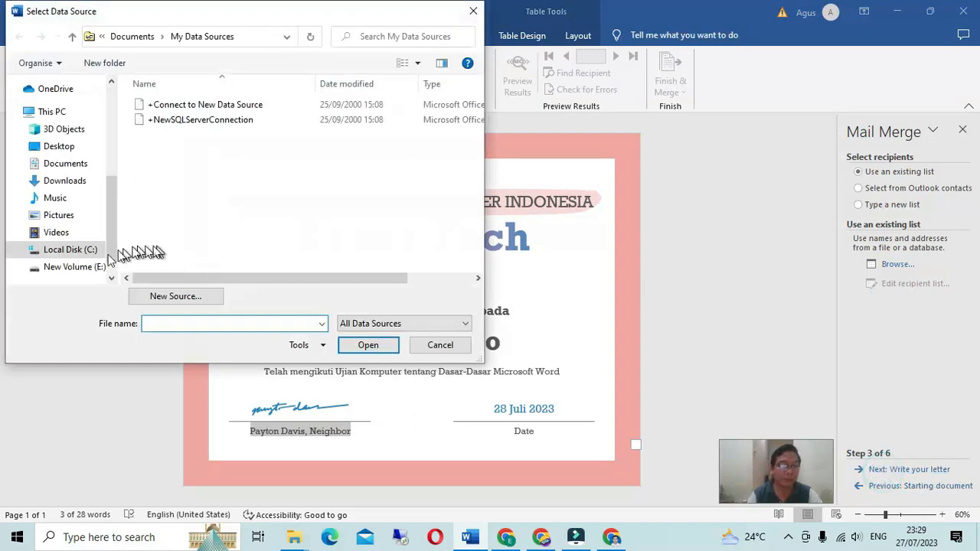
click(88, 268)
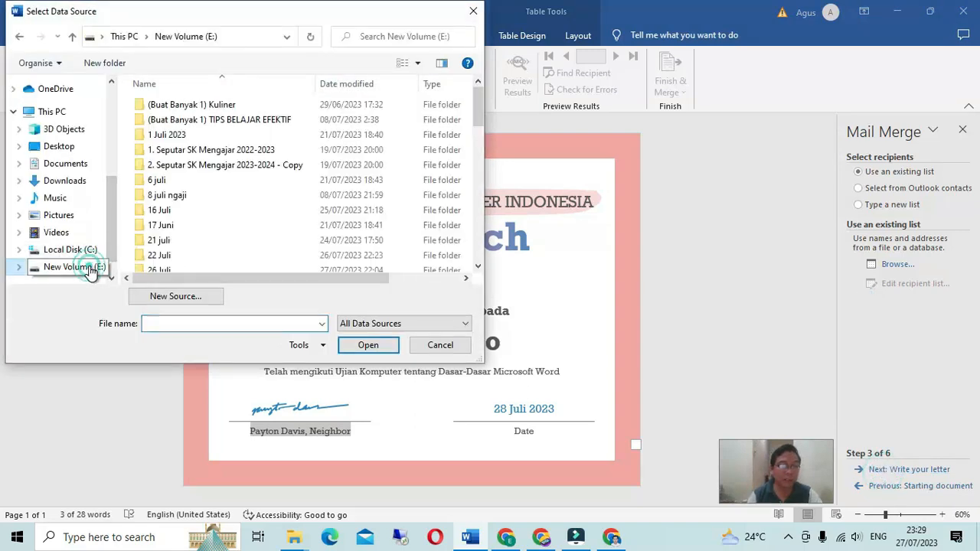
click(73, 166)
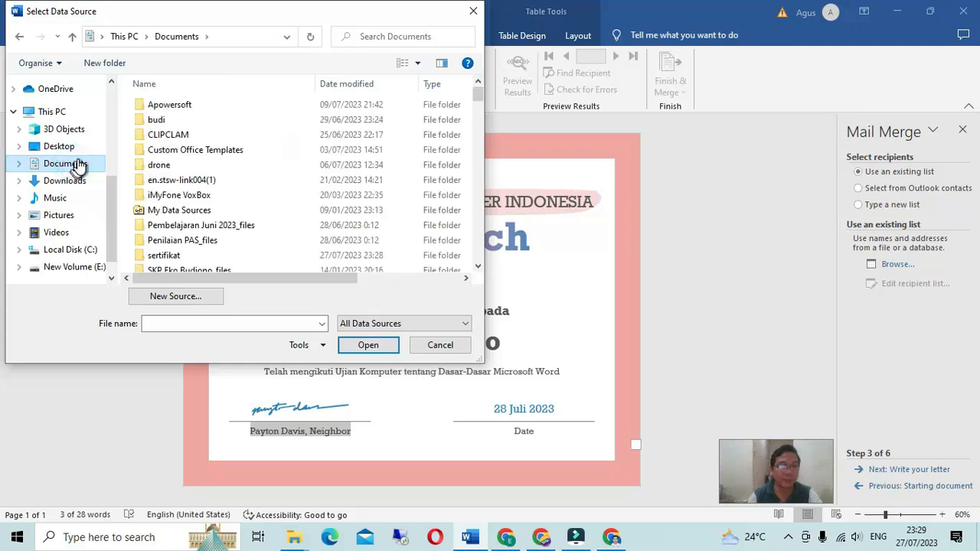
double_click(162, 257)
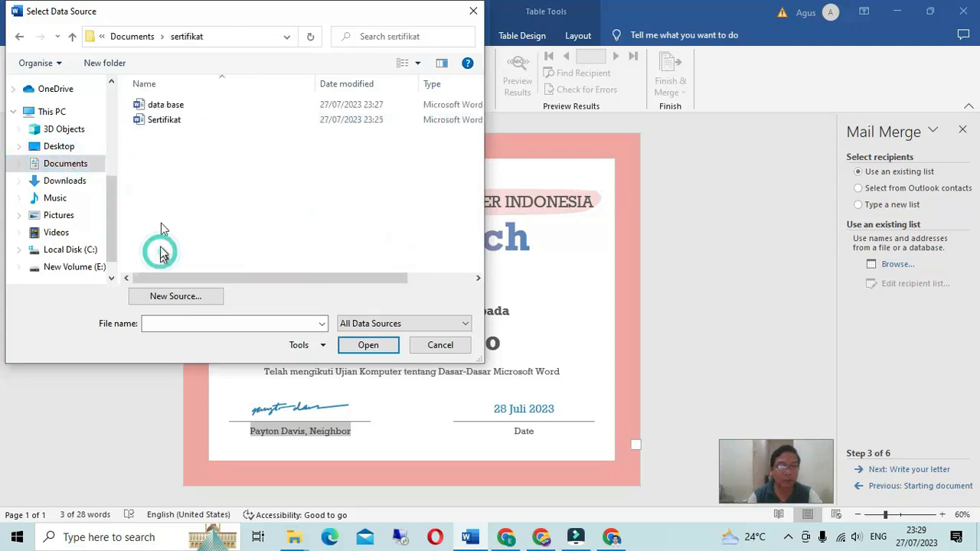
click(158, 105)
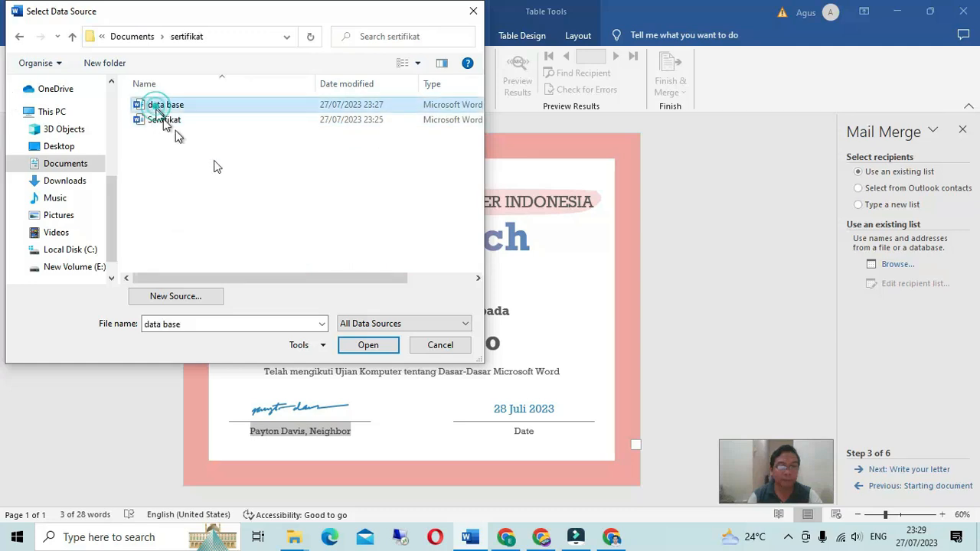
click(364, 347)
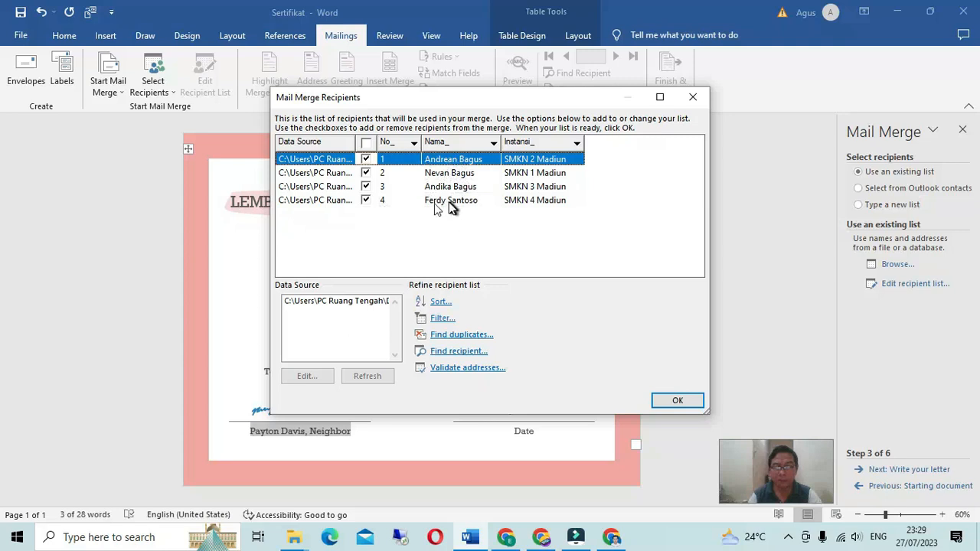
click(685, 405)
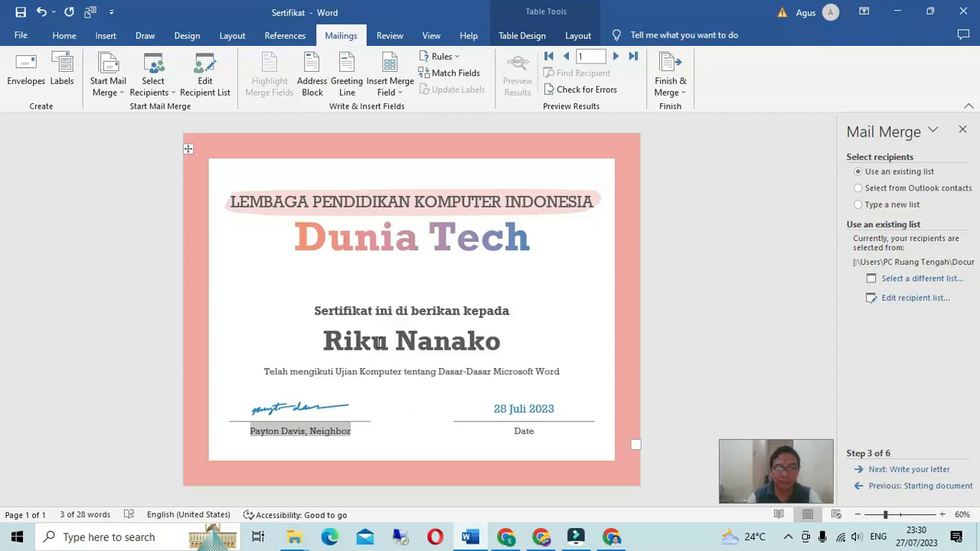
Step: Select the sample recipient name on the certificate, adjusting the selection and line spacing
triple_click(513, 344)
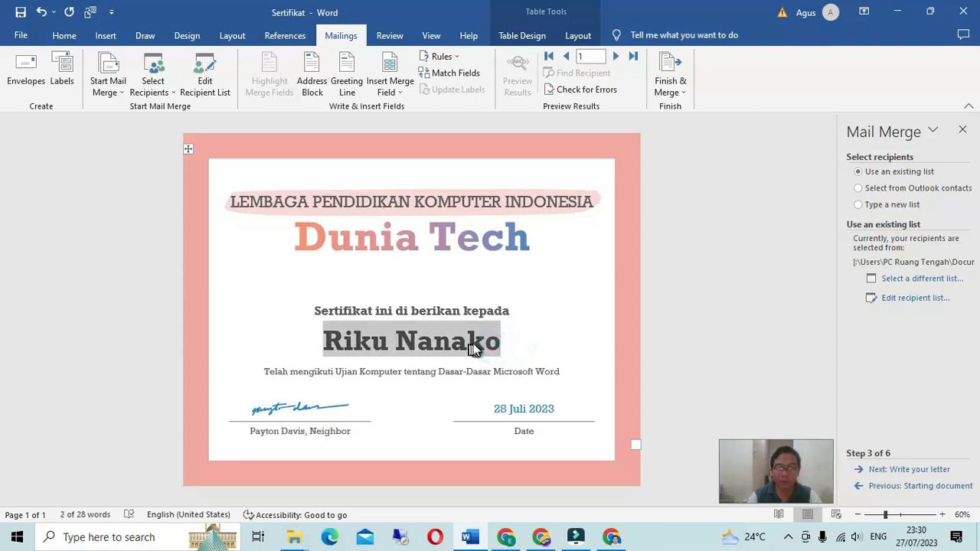
click(462, 310)
triple_click(477, 339)
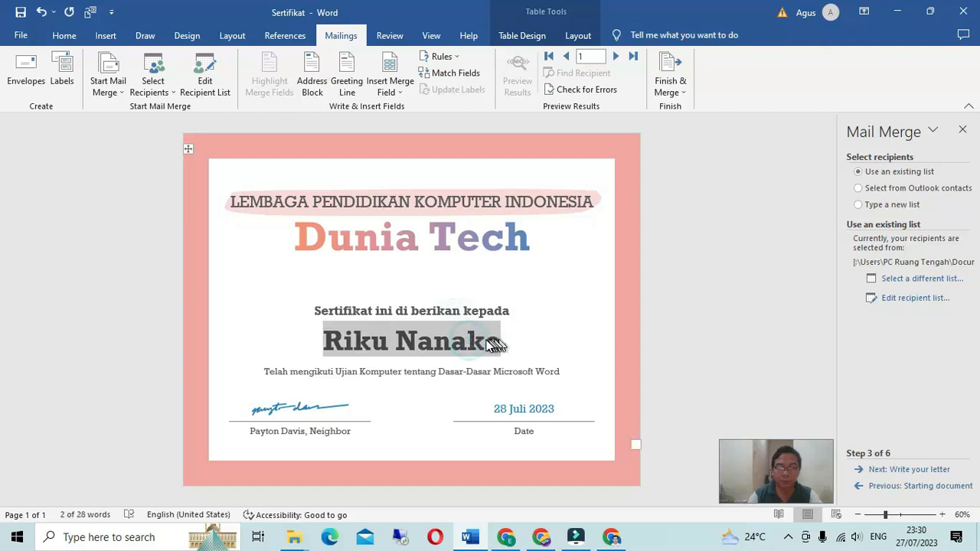
triple_click(499, 346)
triple_click(503, 346)
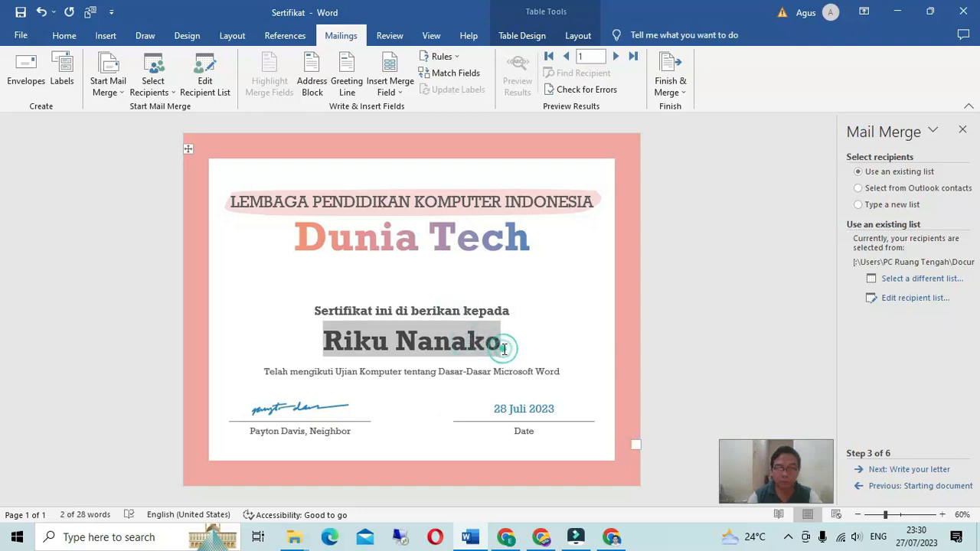
click(505, 345)
triple_click(480, 345)
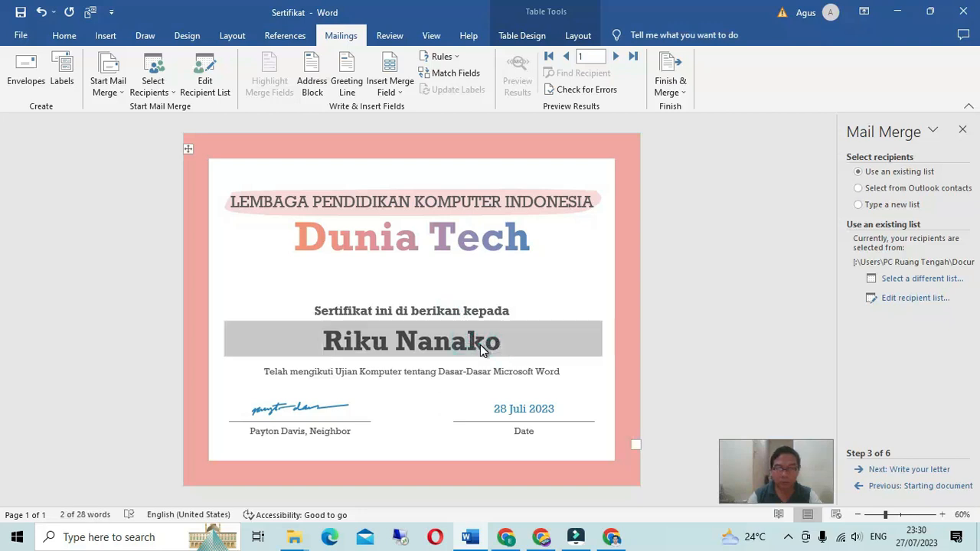
triple_click(490, 348)
triple_click(523, 343)
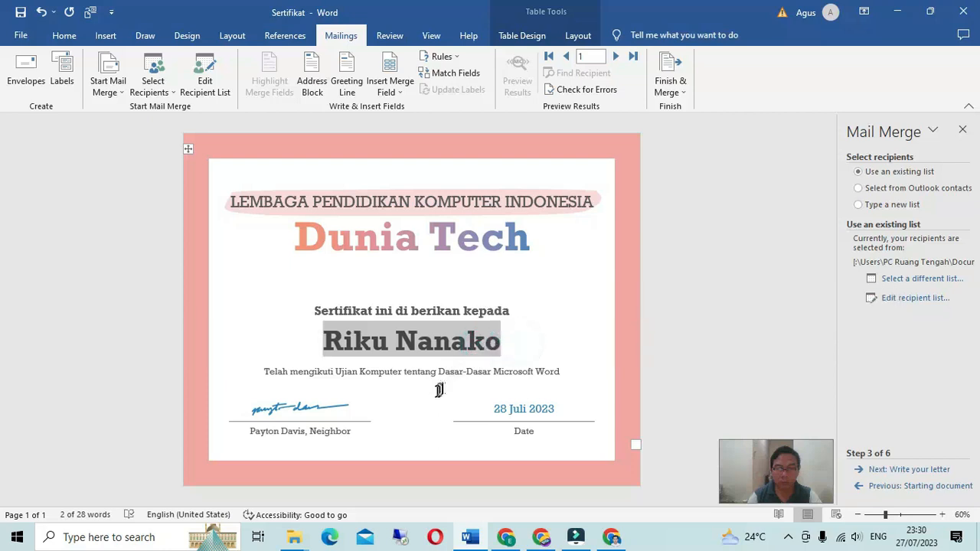
click(435, 391)
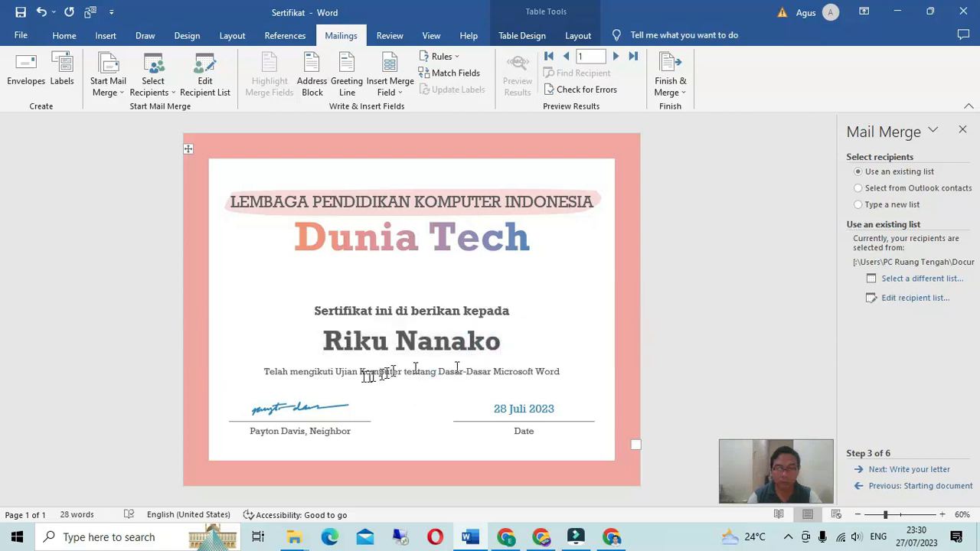
click(263, 371)
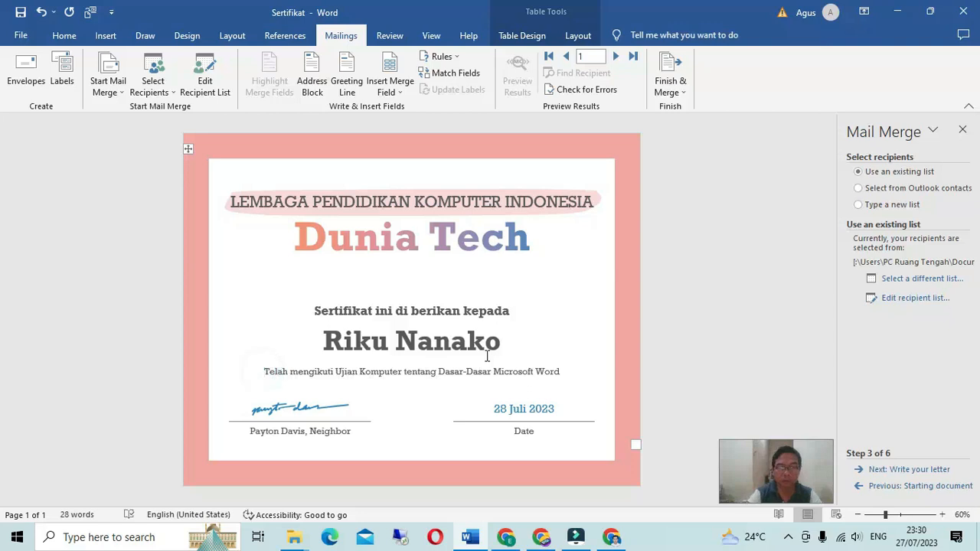
key(Return)
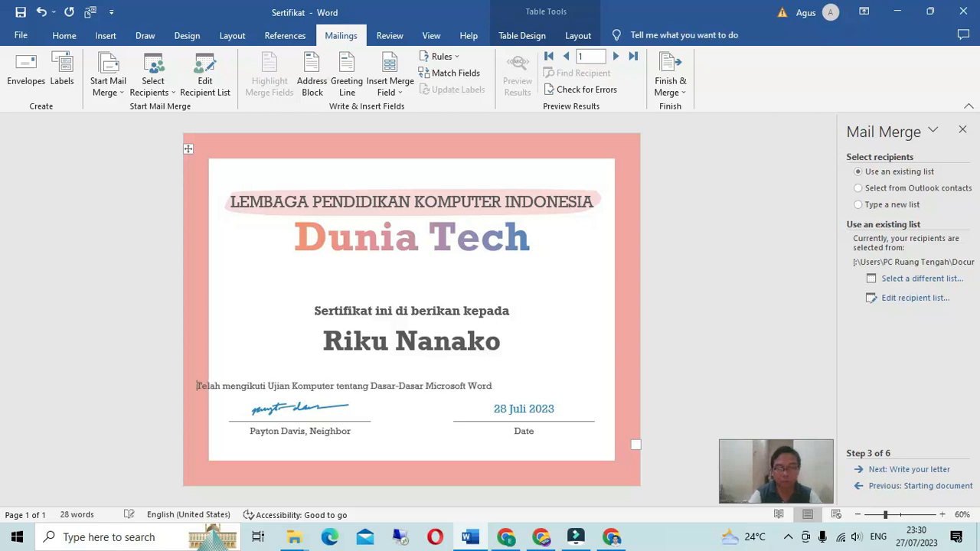
key(BackSpace)
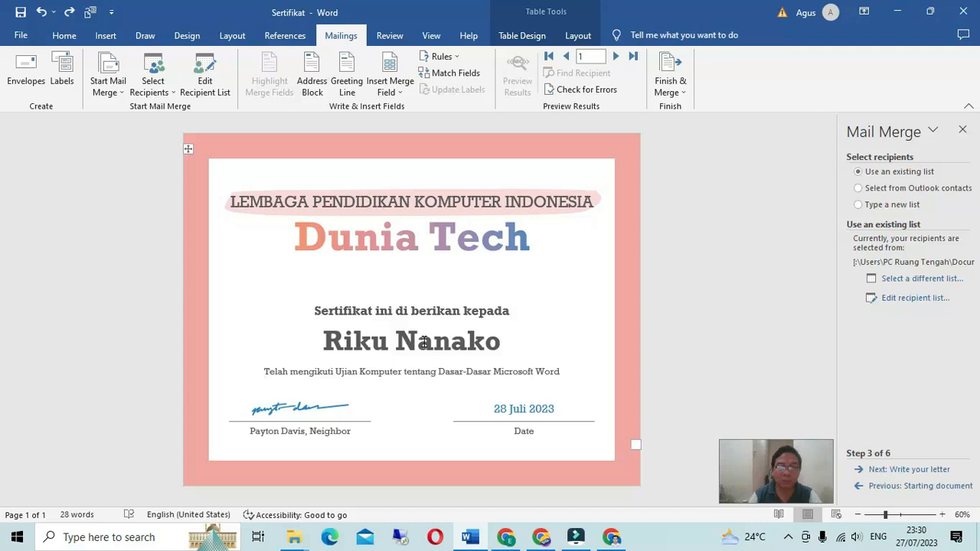
Step: Replace the selected sample name with the Nama_ merge field
click(388, 92)
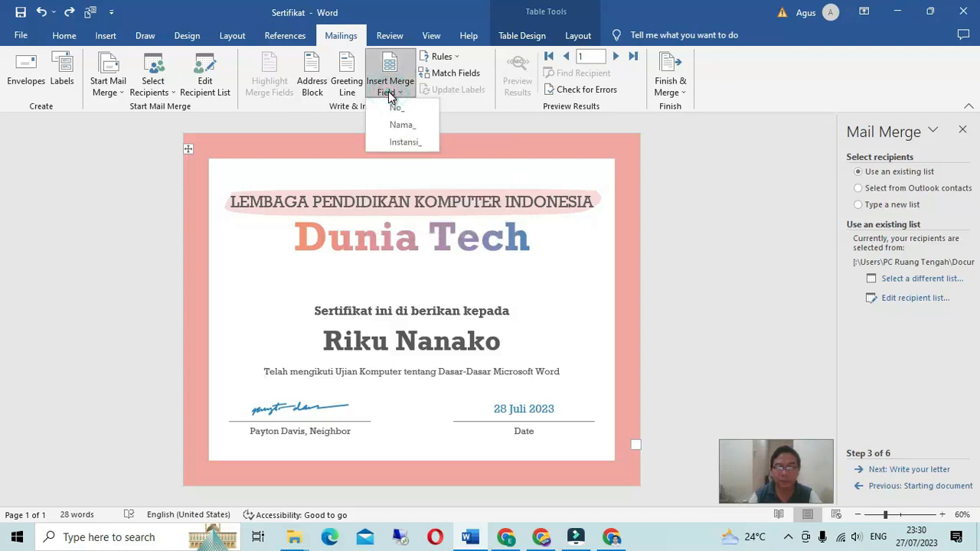
click(388, 93)
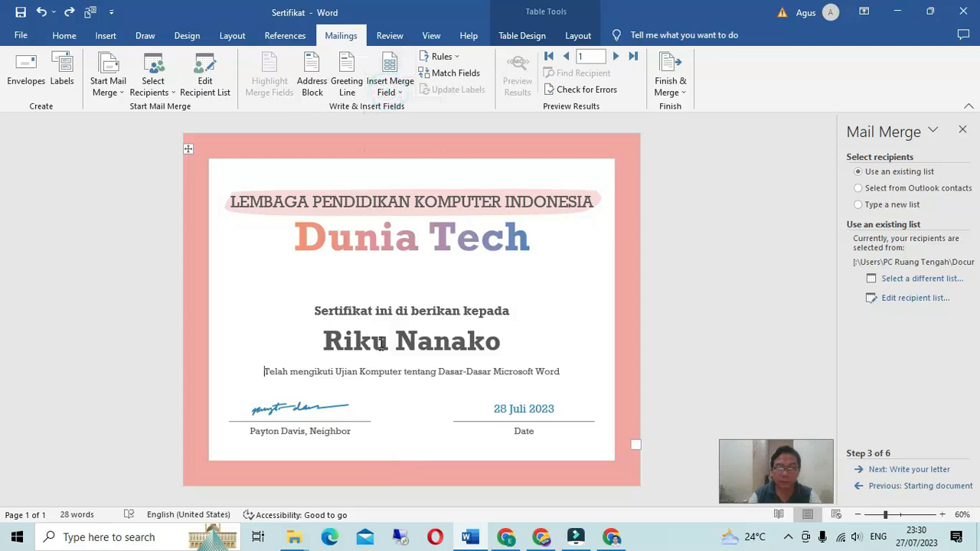
triple_click(381, 344)
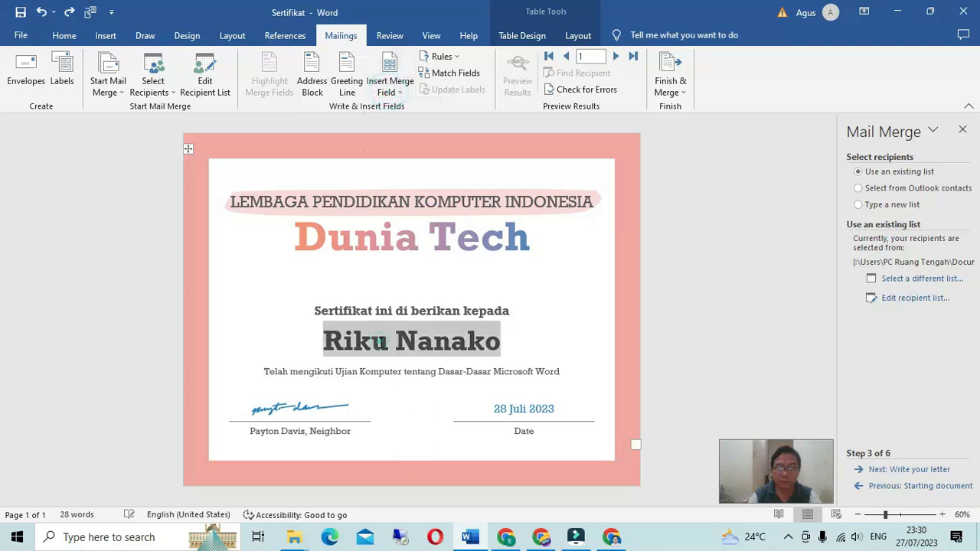
click(398, 96)
click(406, 130)
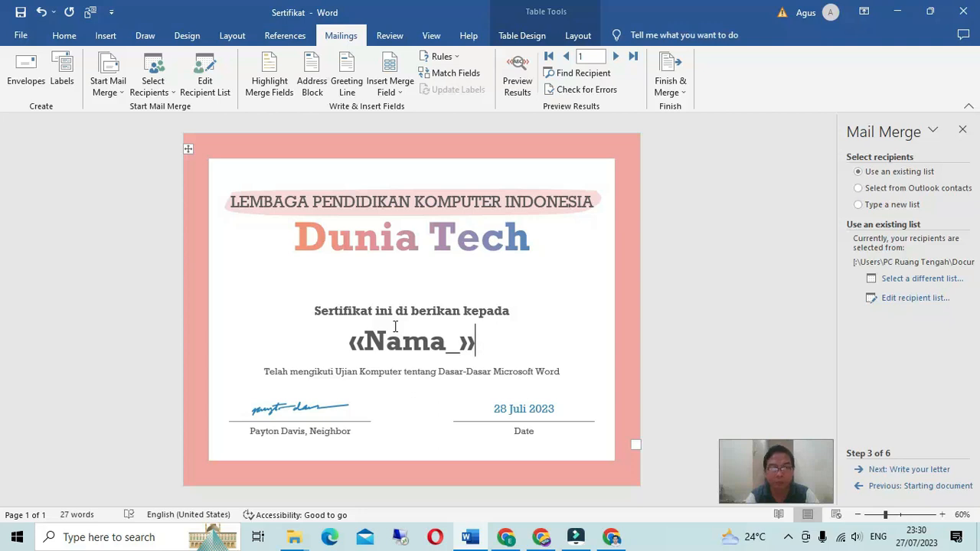
click(398, 92)
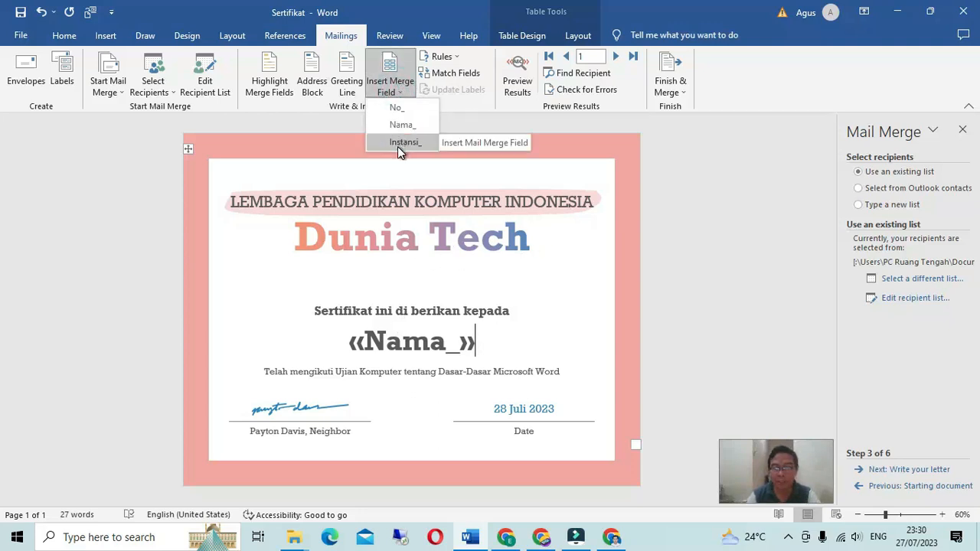
click(467, 342)
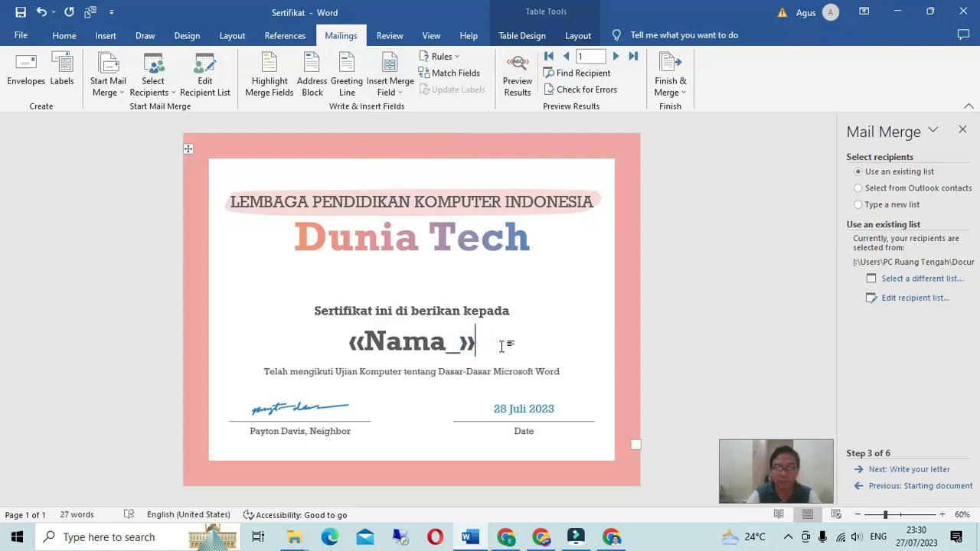
Step: Add an Instansi line under the Nama_ field and set it to font size 24
key(Return)
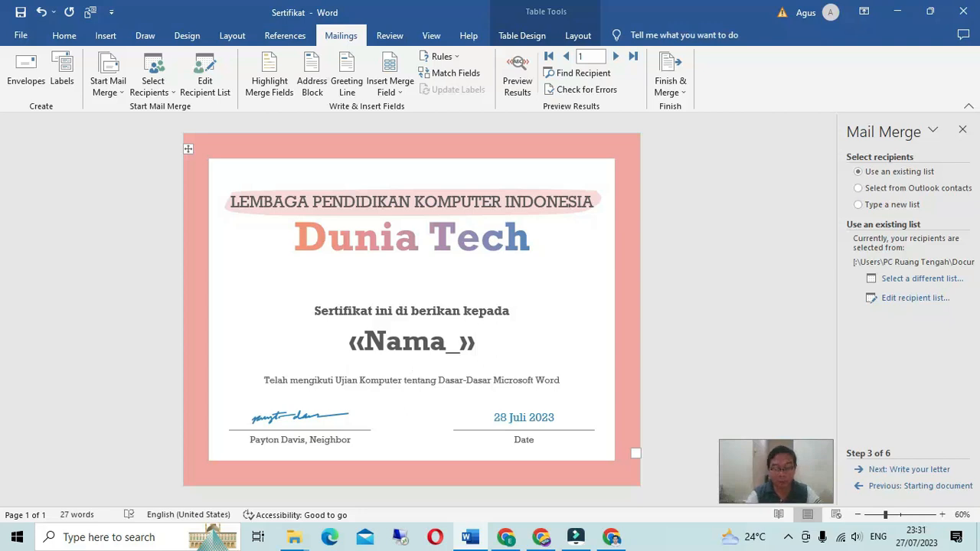
text(Instr)
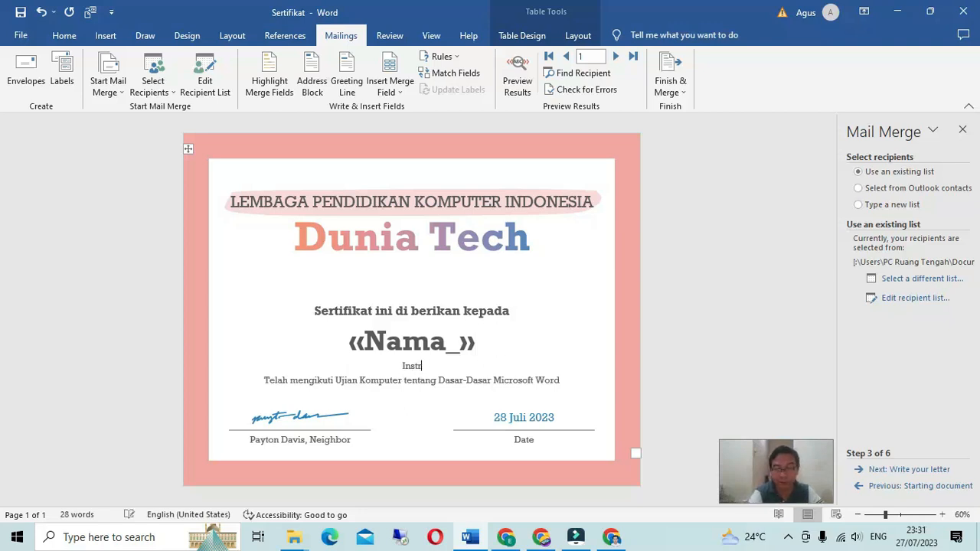
key(BackSpace)
text(ansi)
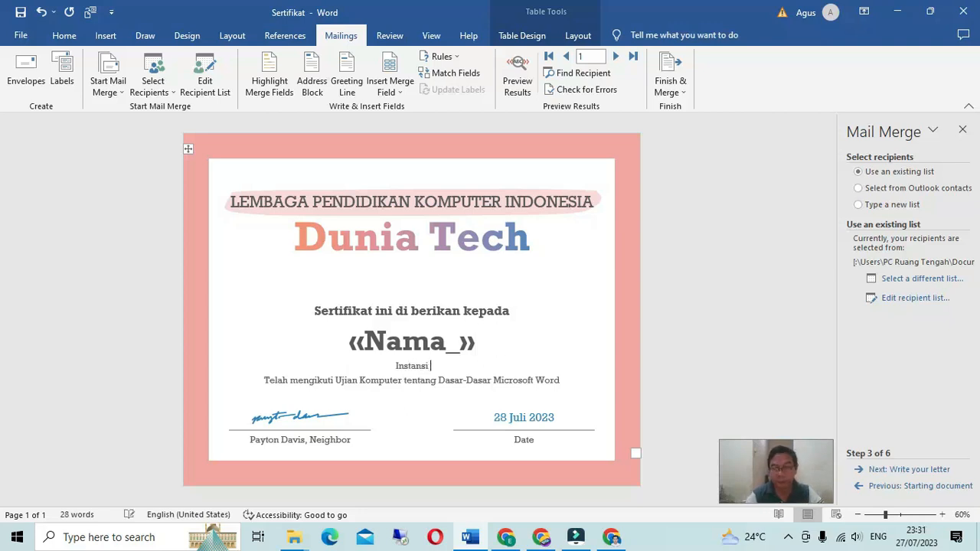
double_click(407, 367)
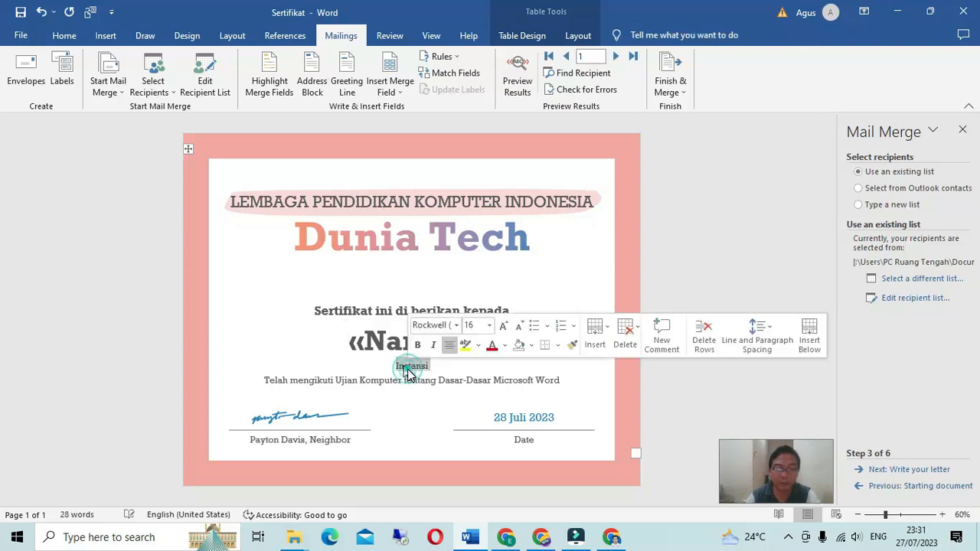
click(49, 38)
click(229, 64)
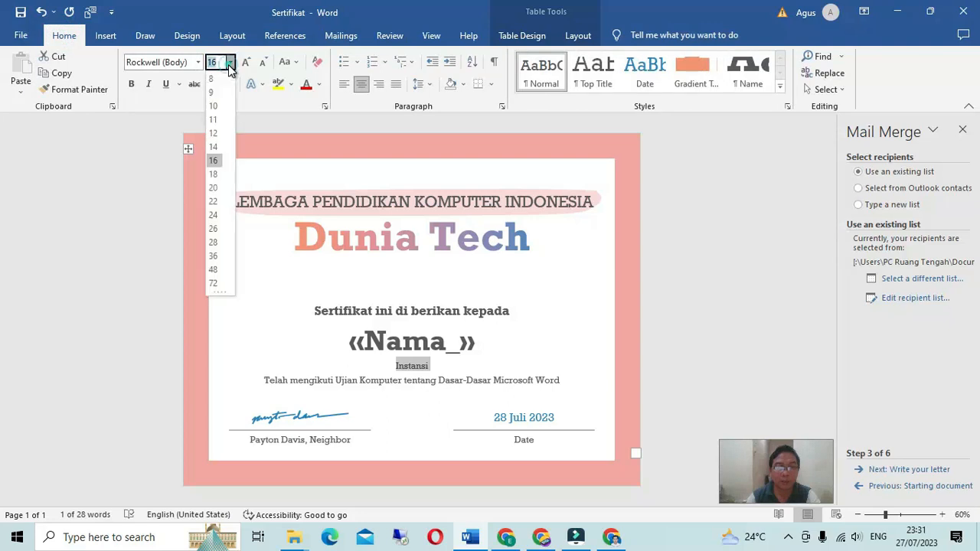
click(214, 214)
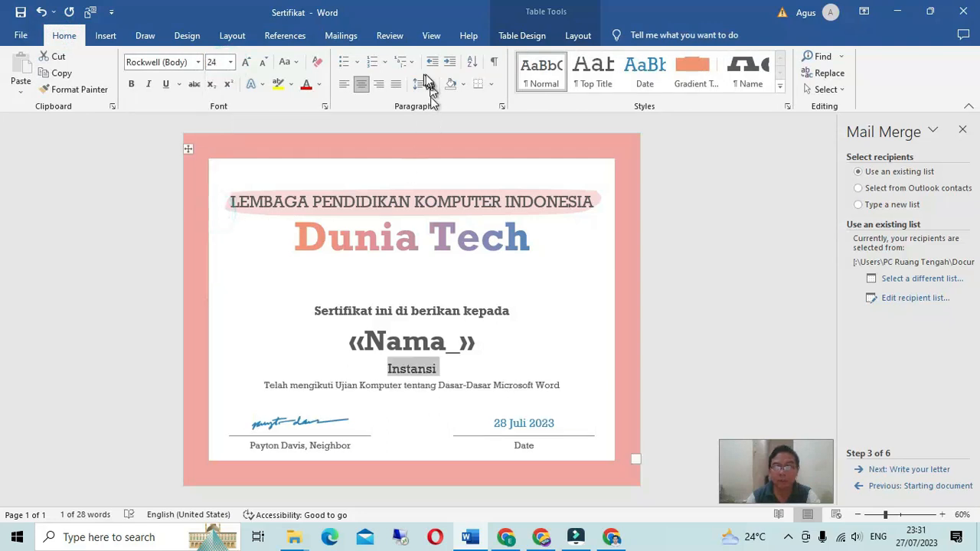
Step: Replace the Instansi text with the Instansi merge field
click(338, 36)
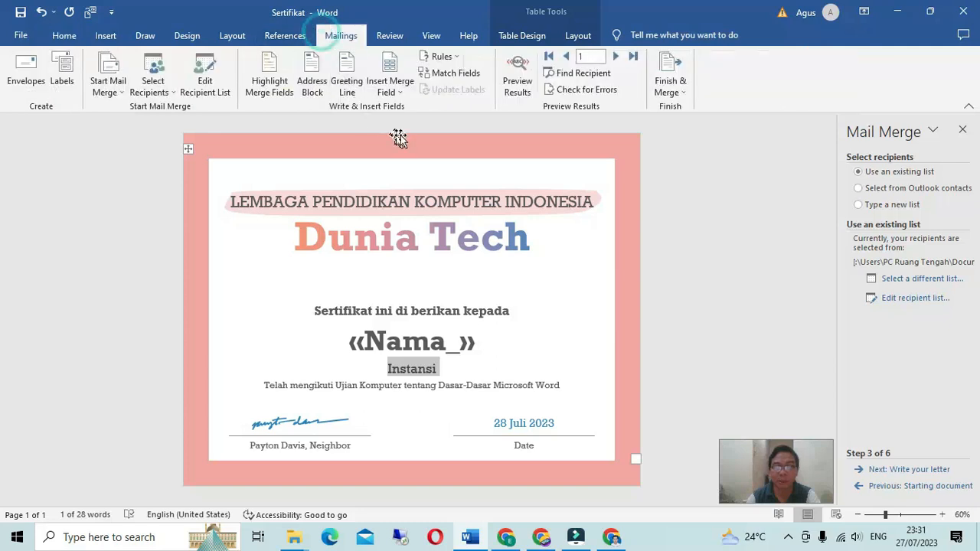
click(399, 93)
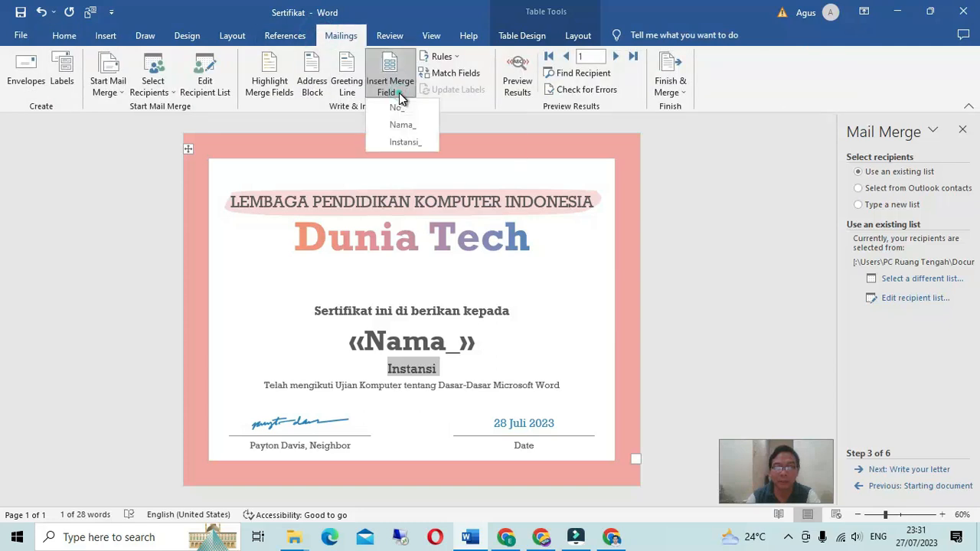
click(397, 144)
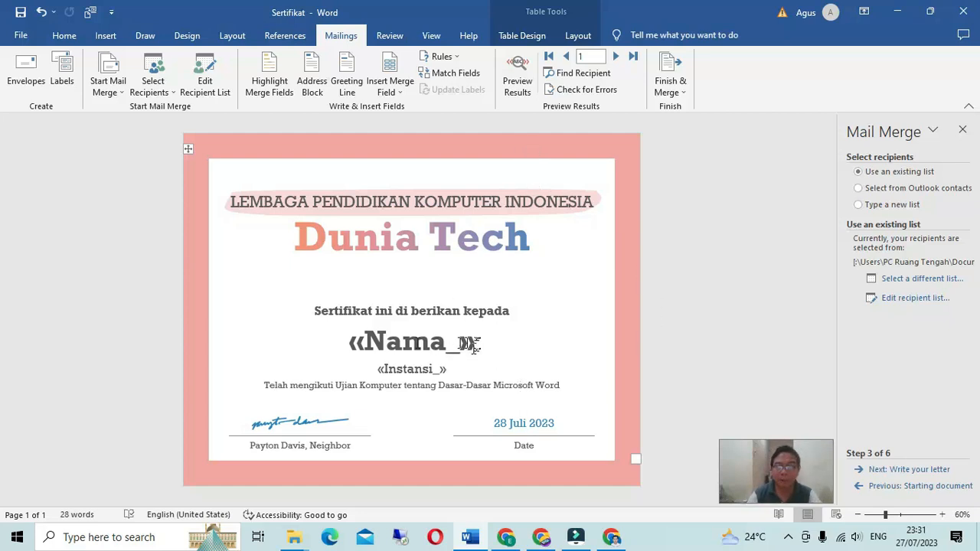
Step: Preview merged results and step forward to the fourth recipient's certificate
click(518, 90)
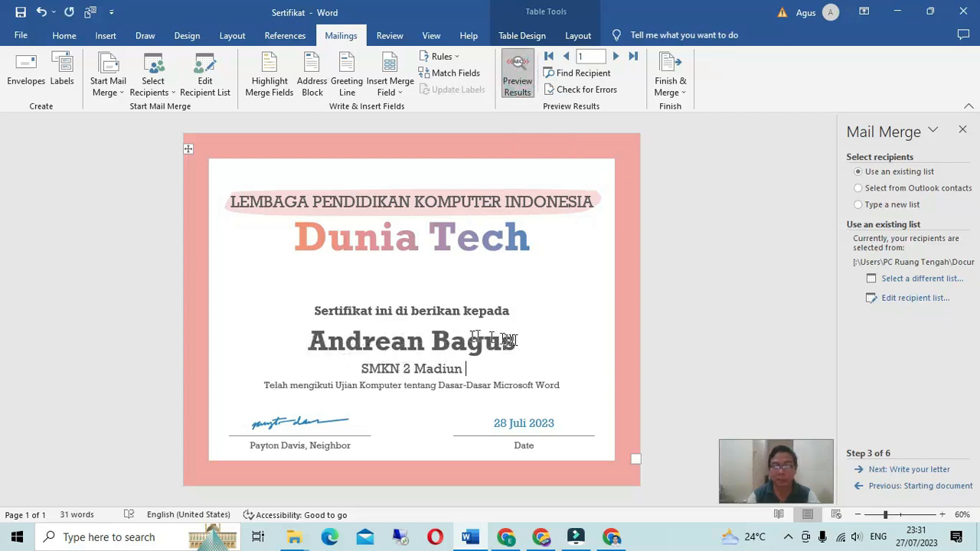
click(617, 59)
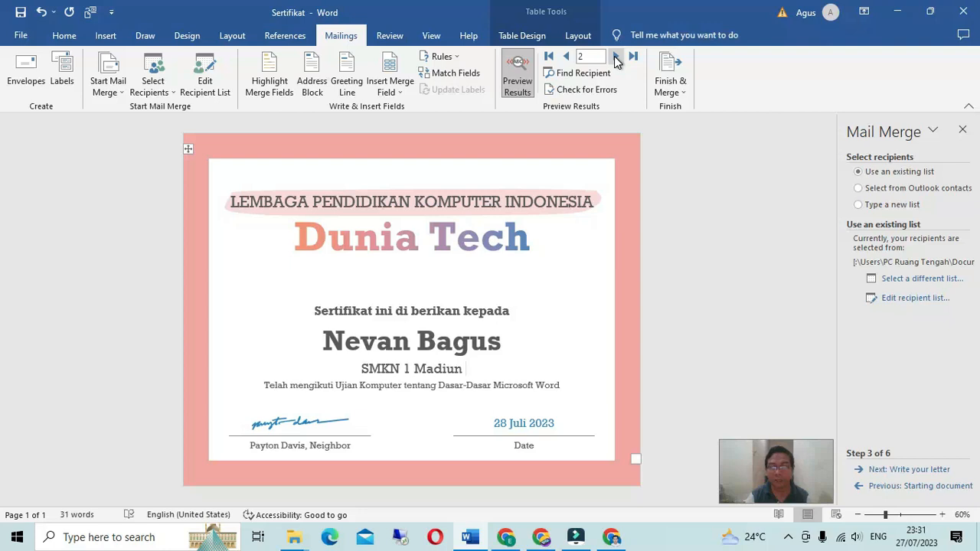
click(617, 59)
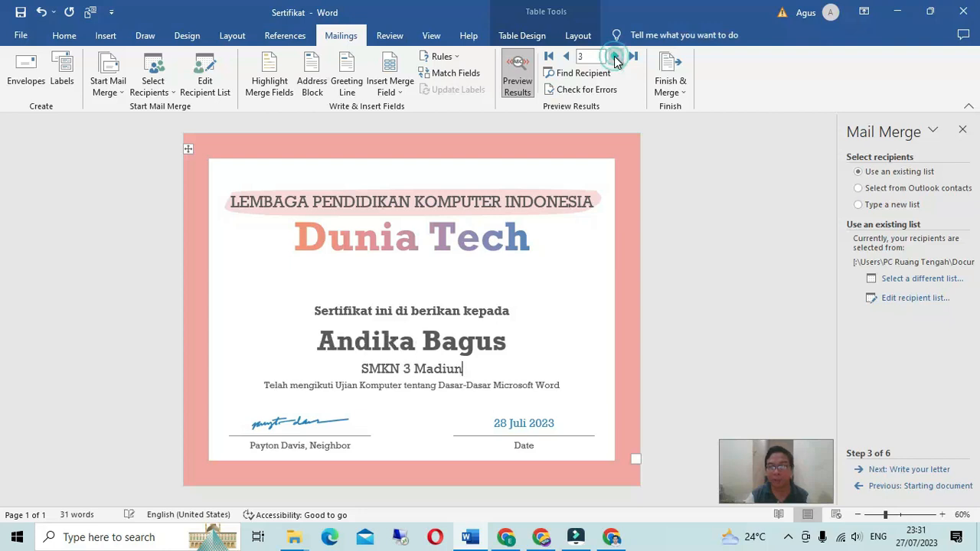
click(617, 59)
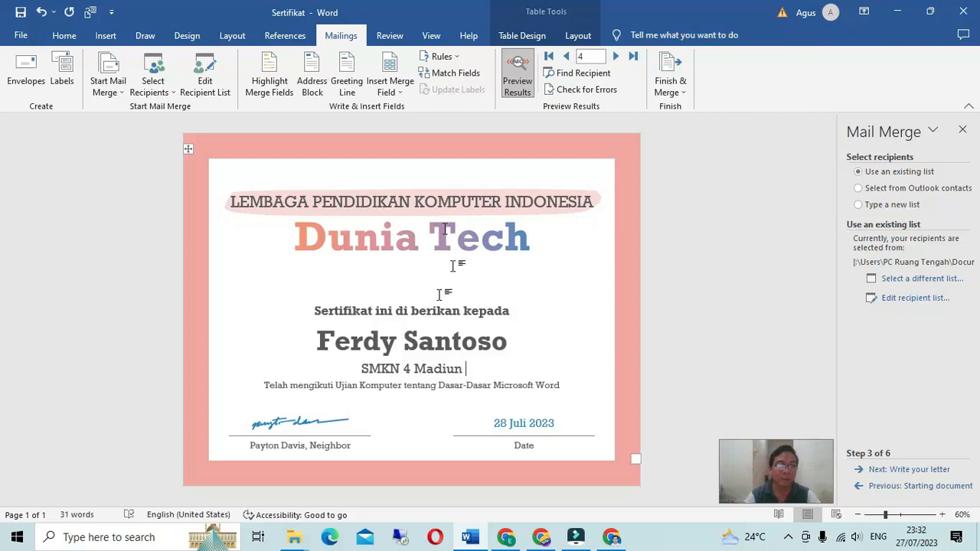
Step: Check the certificate in print preview, then return to the document
click(23, 35)
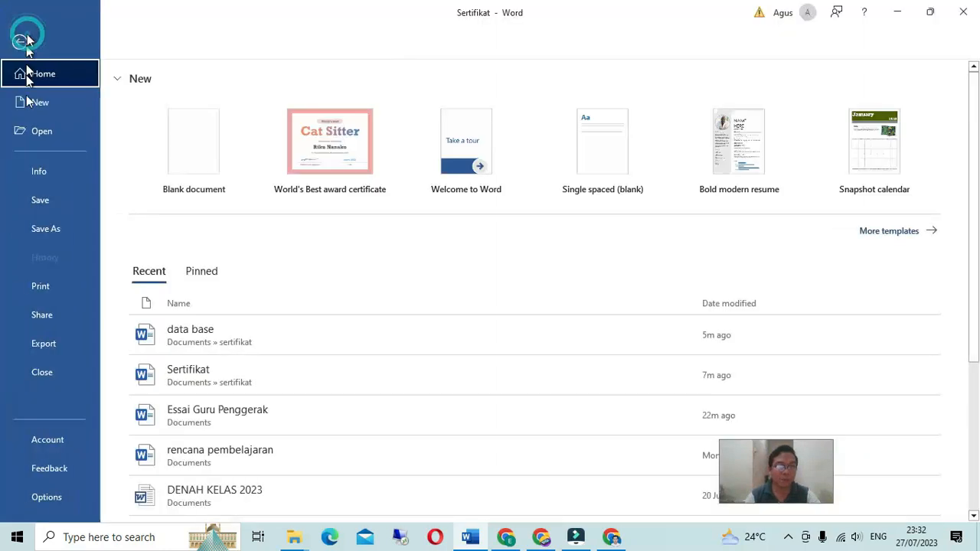
click(46, 290)
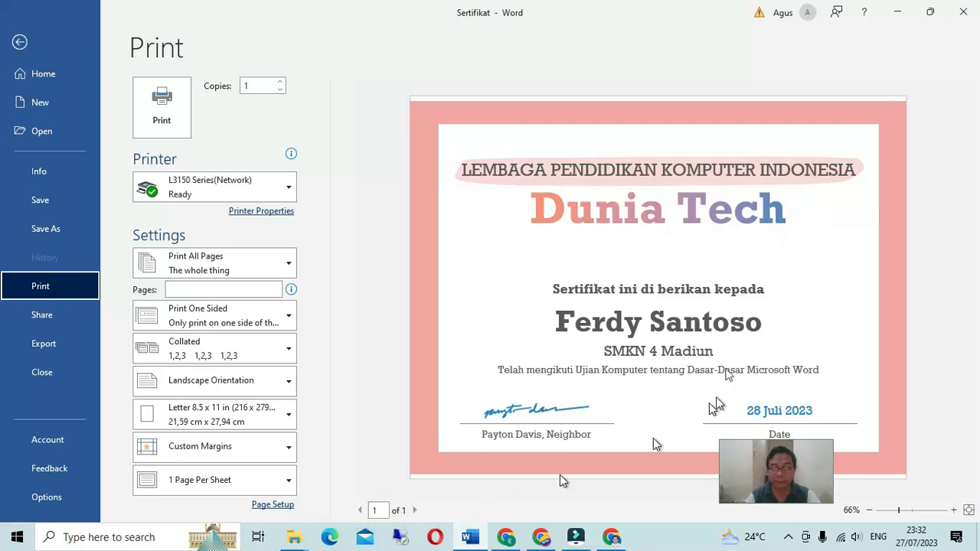
key(Escape)
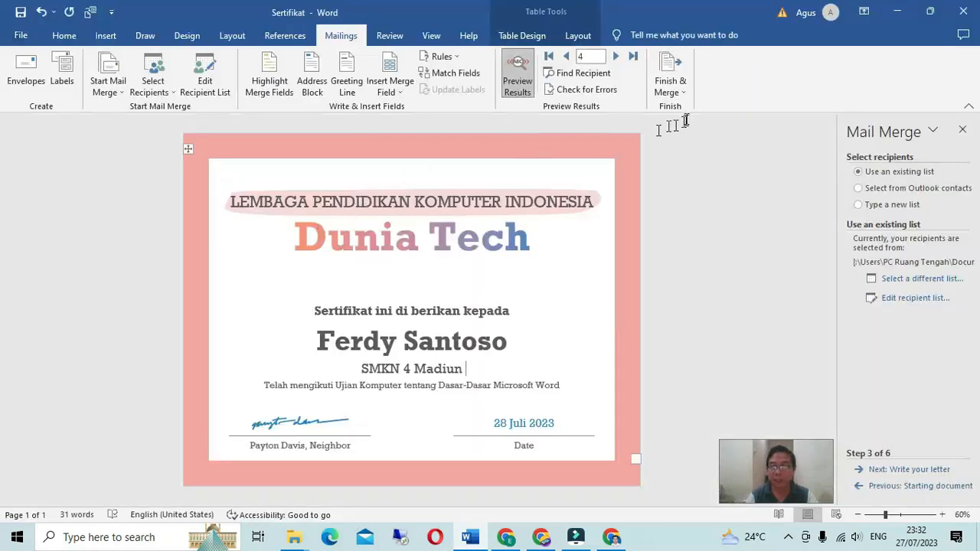
click(679, 91)
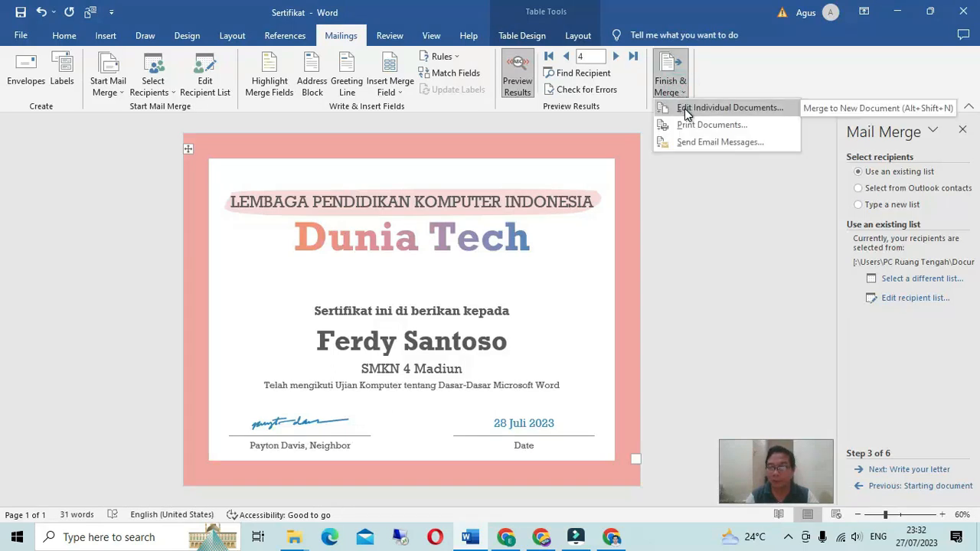
Step: Merge to individual documents with All records (not range 1–50), creating the Letters1 certificates
click(687, 108)
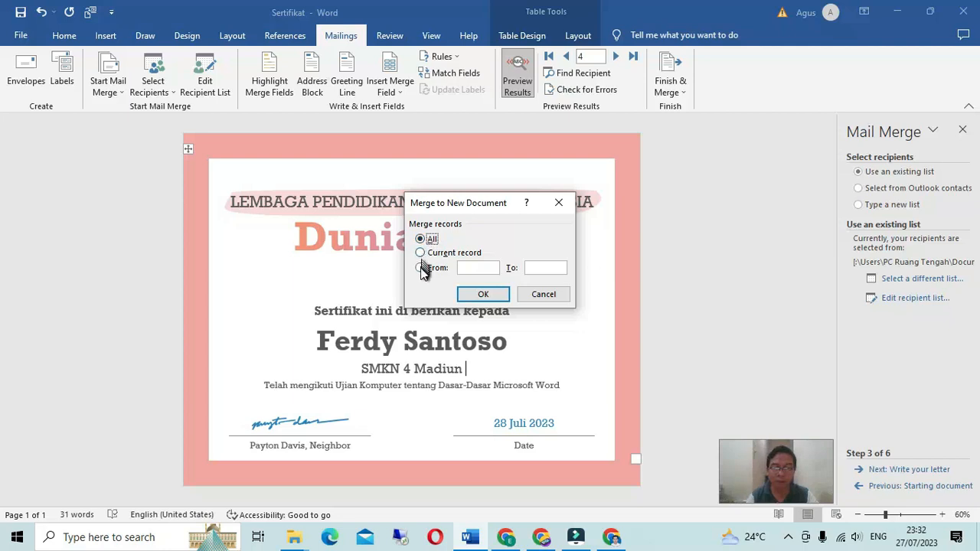
click(420, 268)
text(1)
click(535, 267)
text(50)
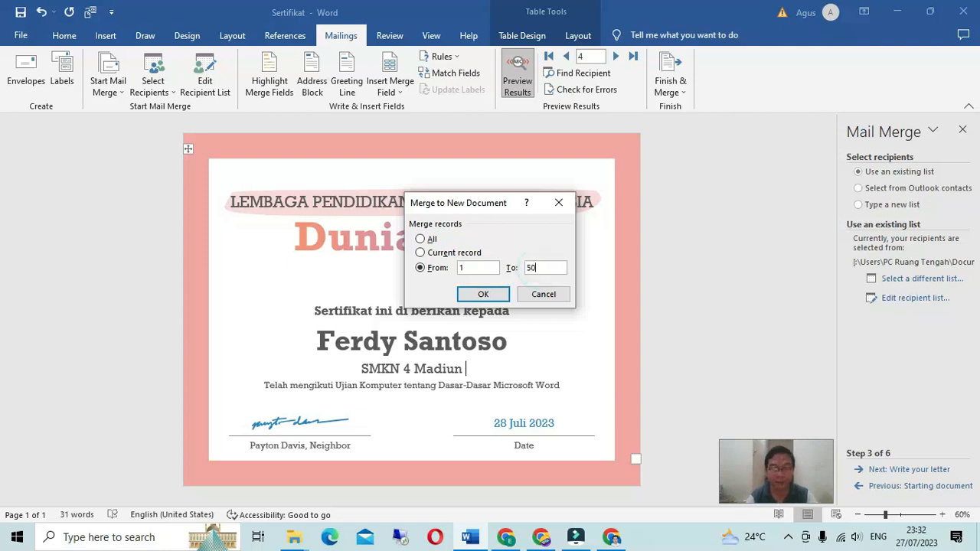
click(425, 240)
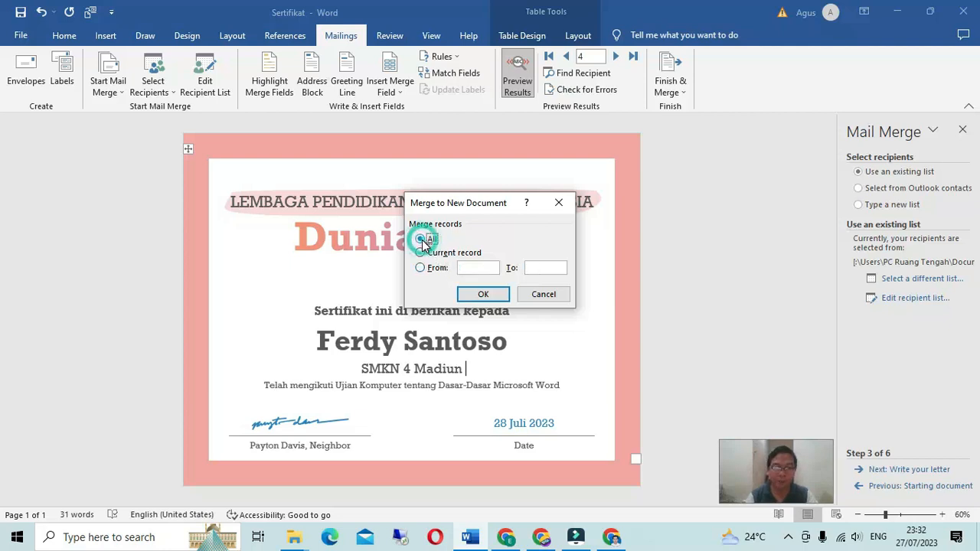
click(482, 296)
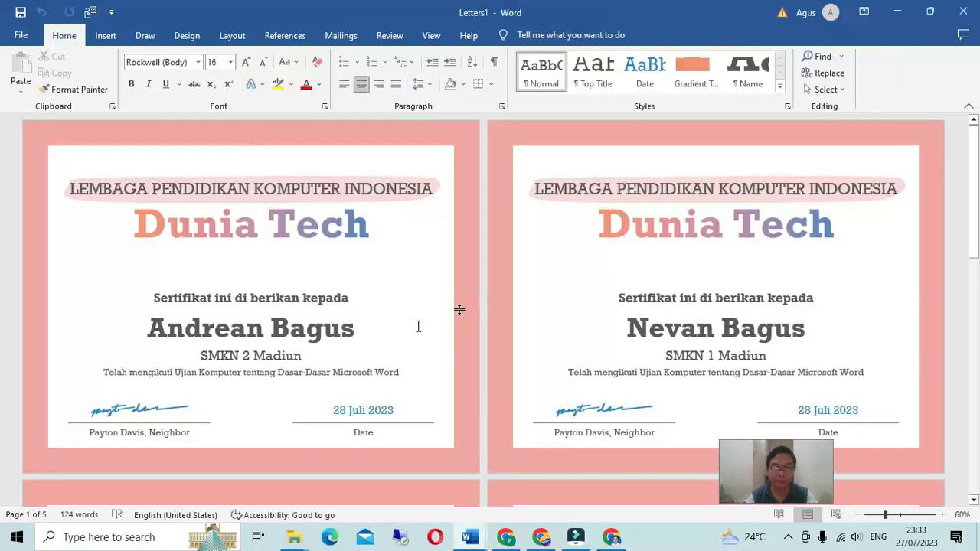
scroll(374, 353, down, 2)
scroll(373, 354, down, 5)
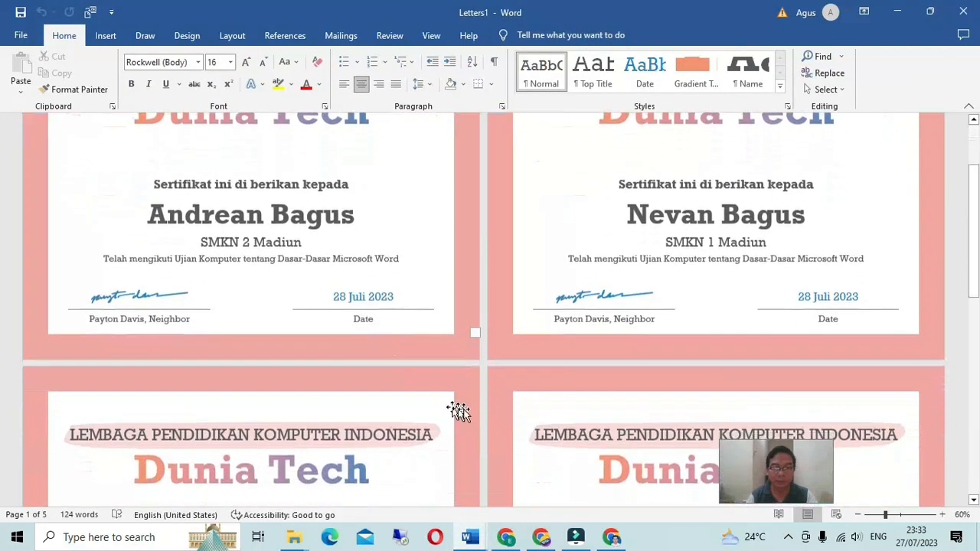
scroll(422, 392, down, 1)
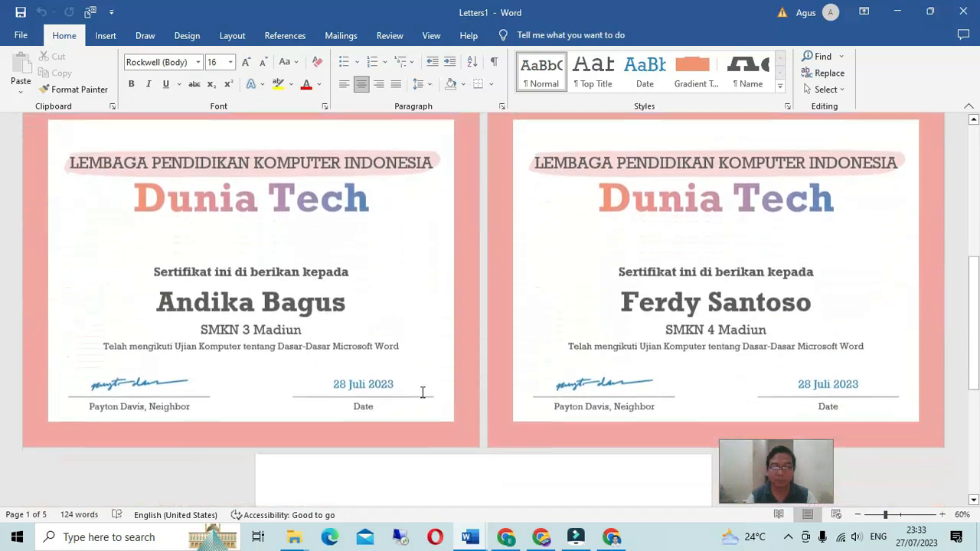
scroll(422, 392, up, 3)
scroll(421, 390, up, 4)
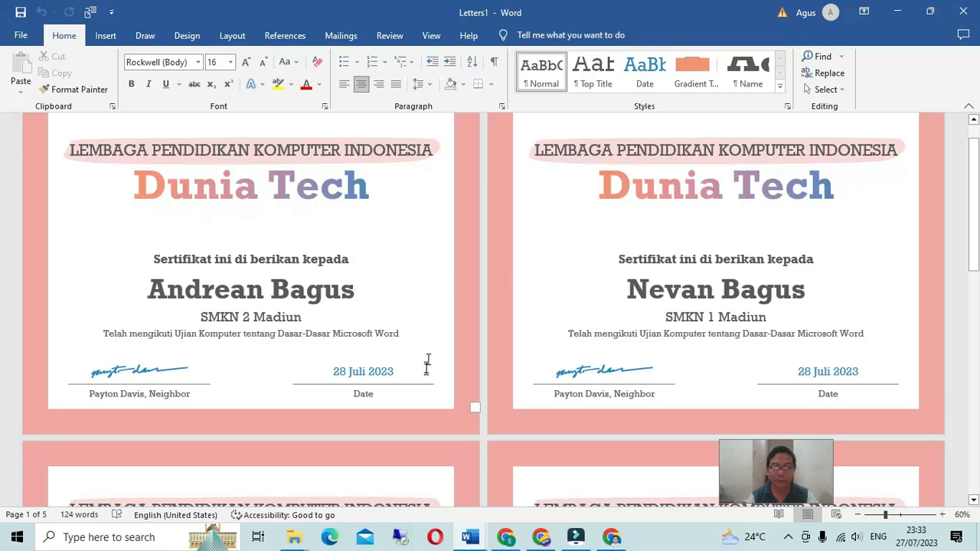
scroll(424, 371, down, 3)
scroll(422, 375, down, 3)
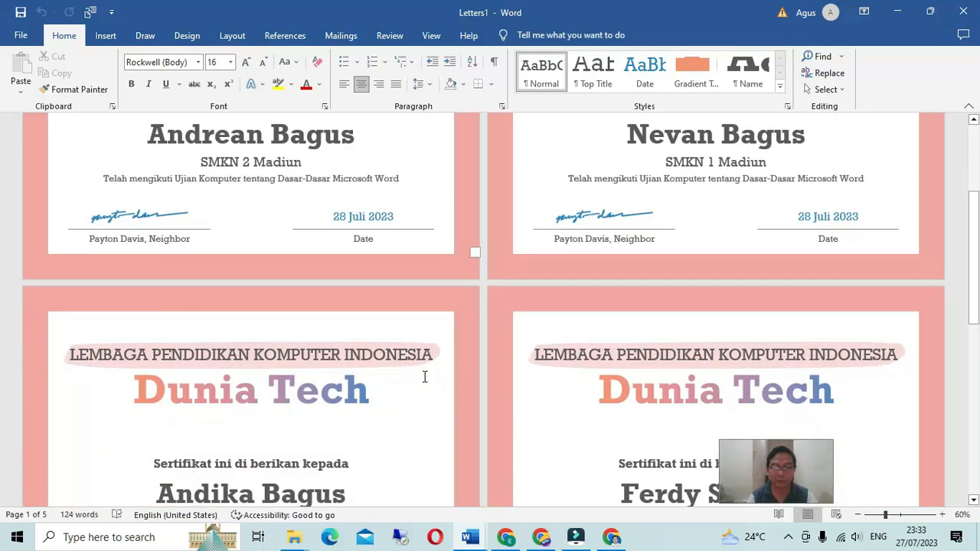
scroll(420, 363, up, 1)
scroll(419, 359, up, 5)
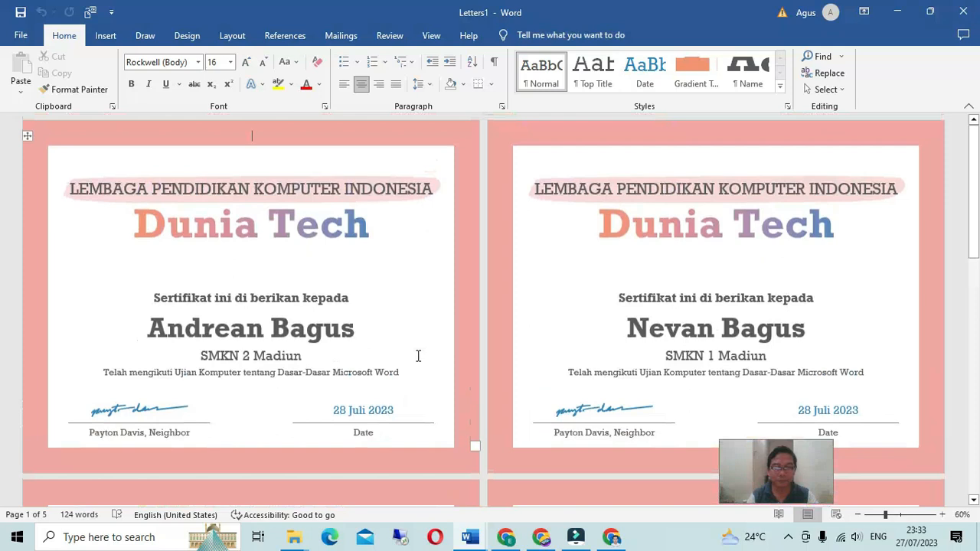
click(18, 37)
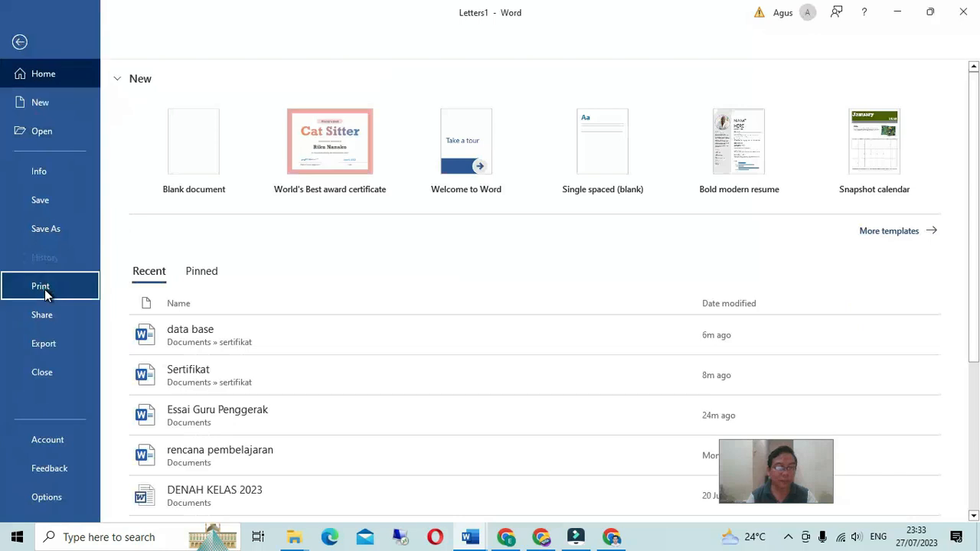
click(21, 285)
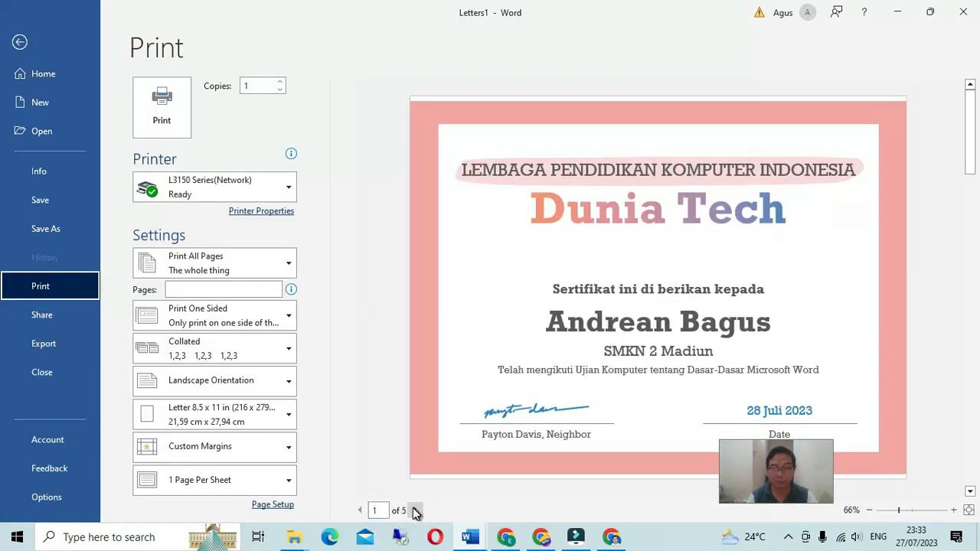
click(416, 511)
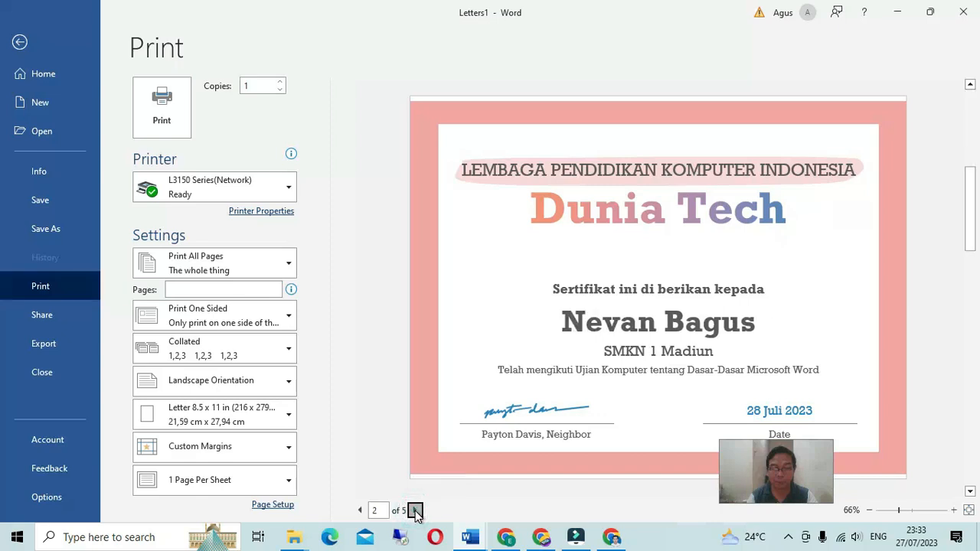
click(415, 511)
click(416, 511)
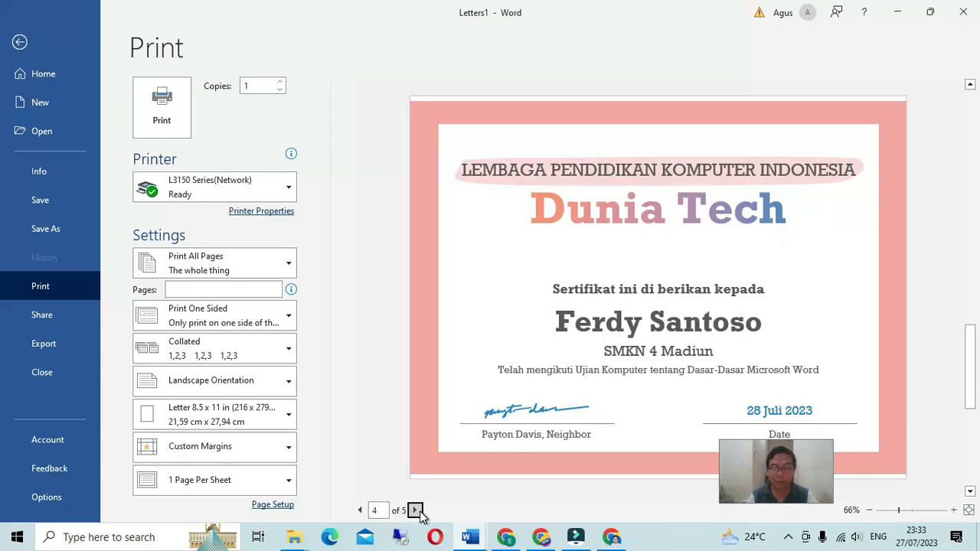
click(415, 511)
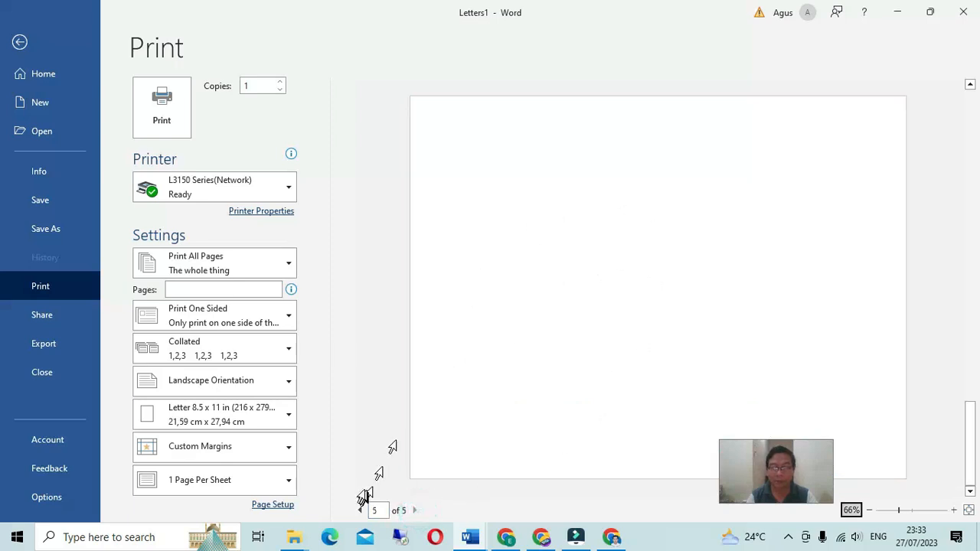
click(360, 510)
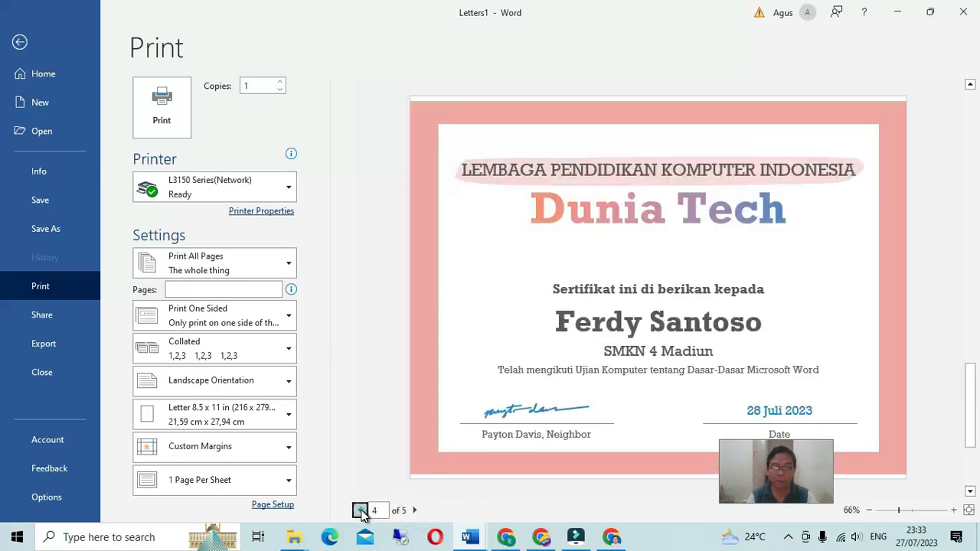
click(361, 511)
click(361, 510)
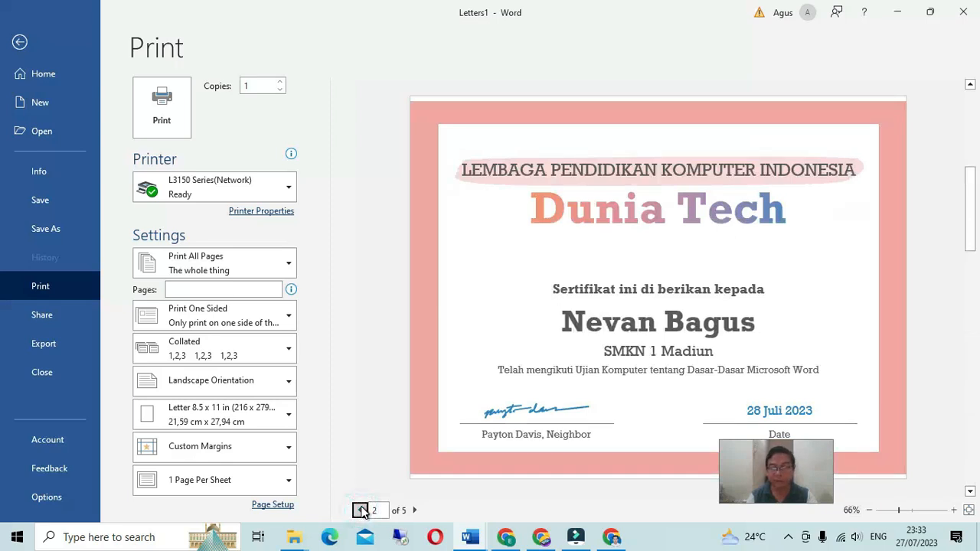
key(Escape)
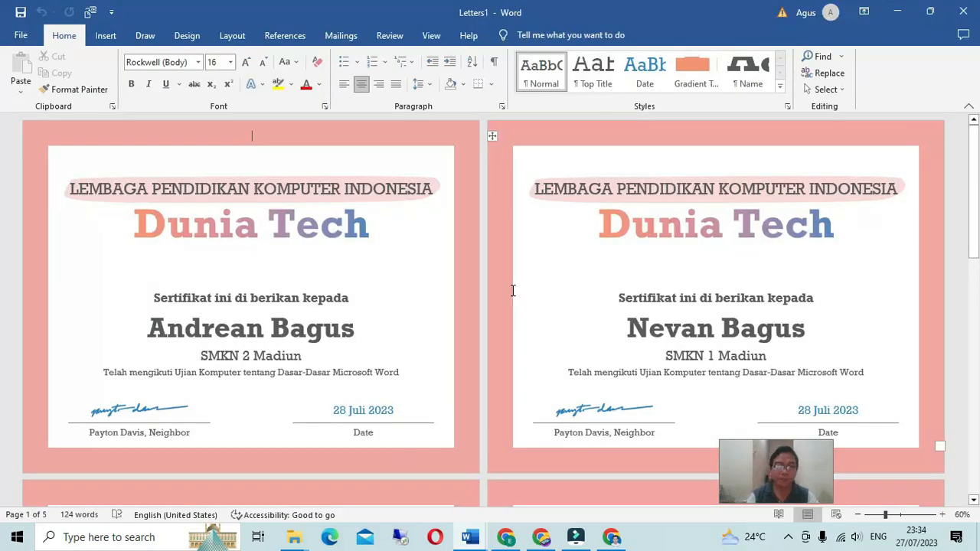